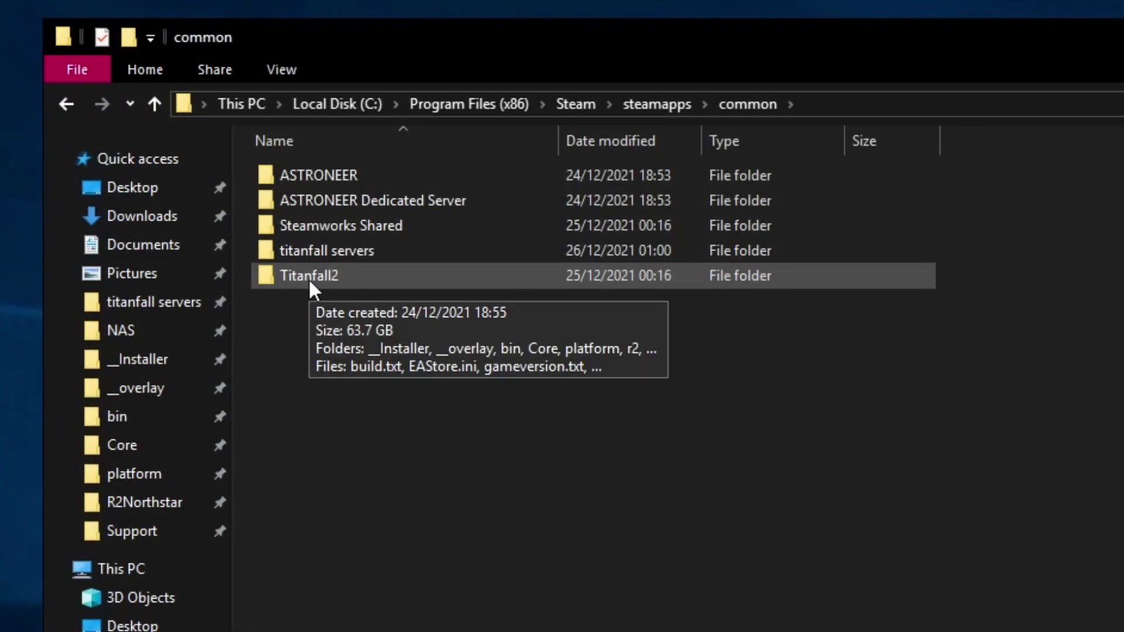
Step: Inspect the Titanfall2 install folder's files, then go back to the common folder
double_click(328, 280)
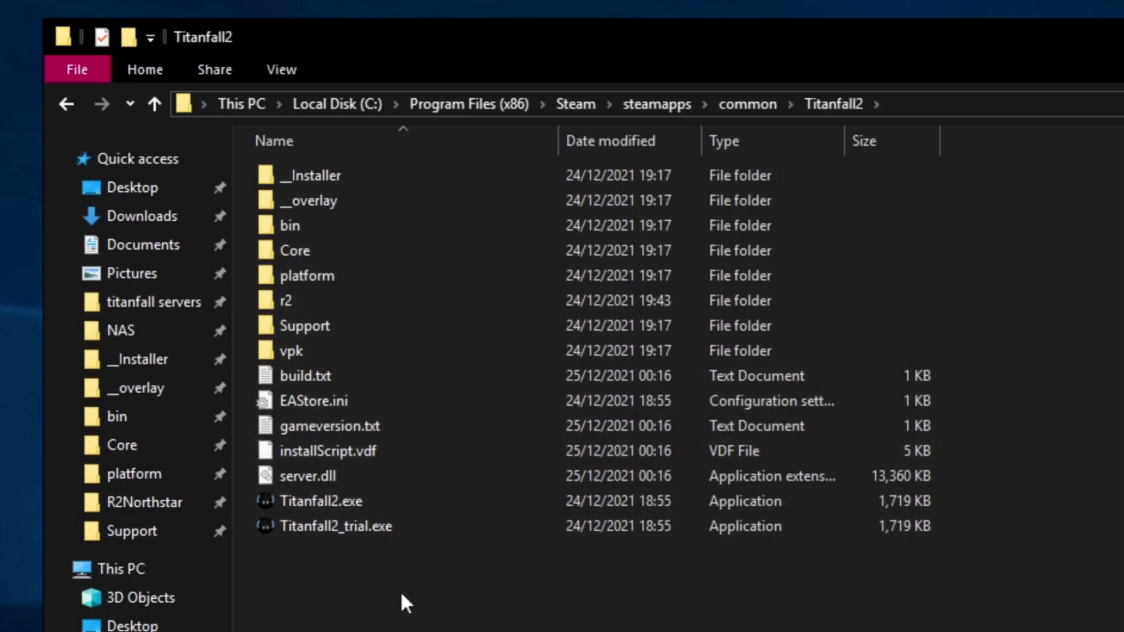
left_click_drag(400, 591, 348, 92)
key("Escape")
key("BackSpace")
right_click(322, 329)
Step: Create a new folder named 'test servers' in the common folder
key("Escape")
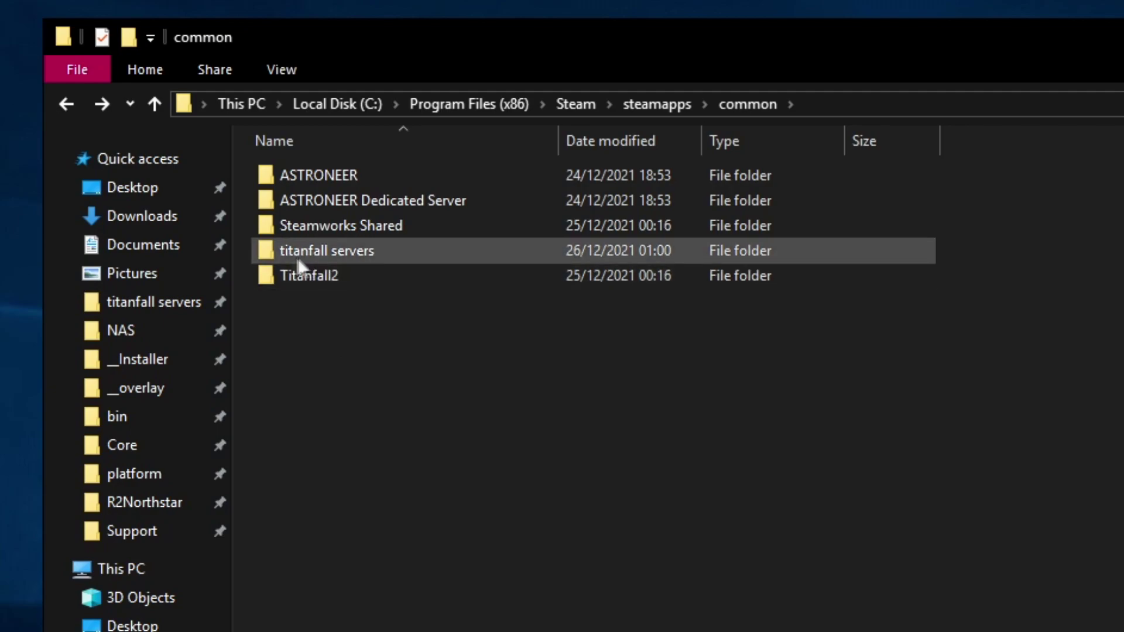
mouse_move(357, 258)
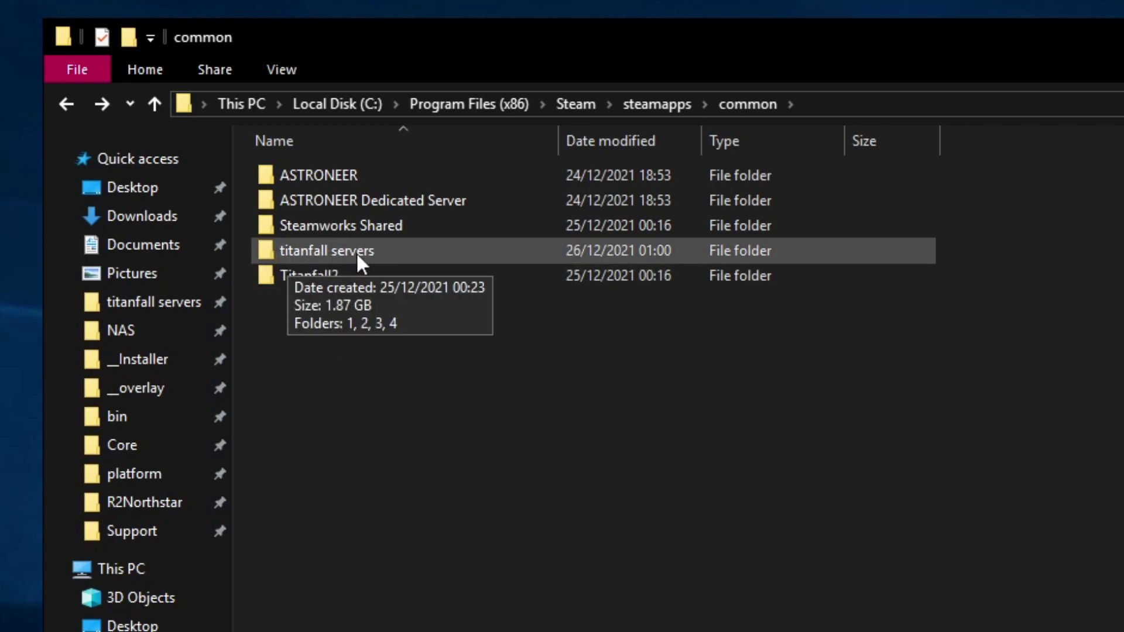
right_click(300, 421)
left_click(559, 479)
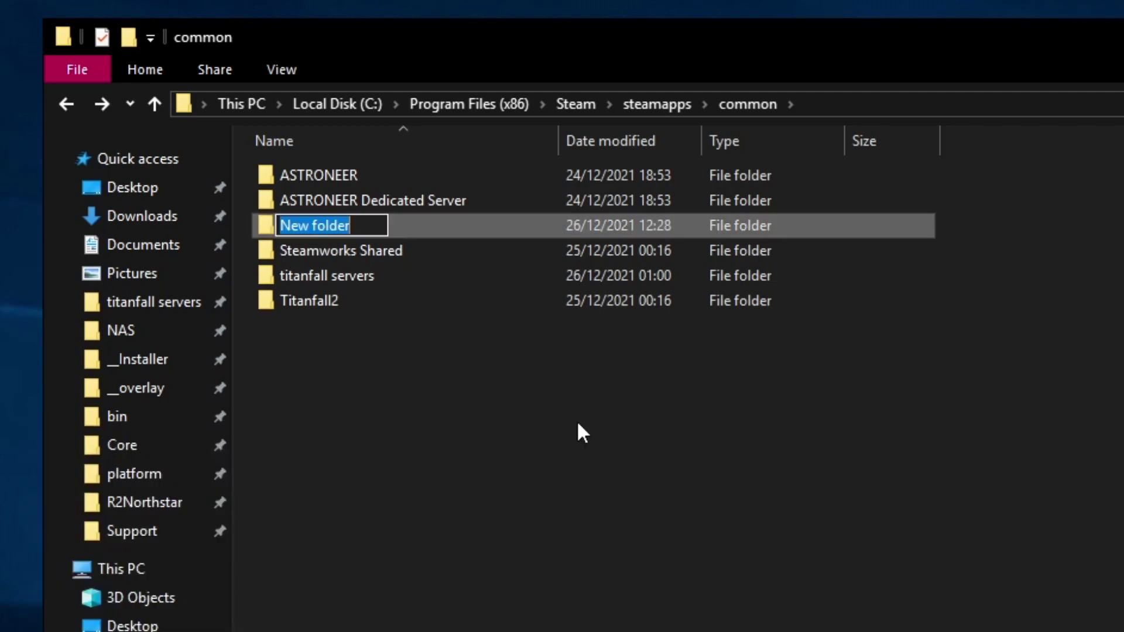
type("test servers")
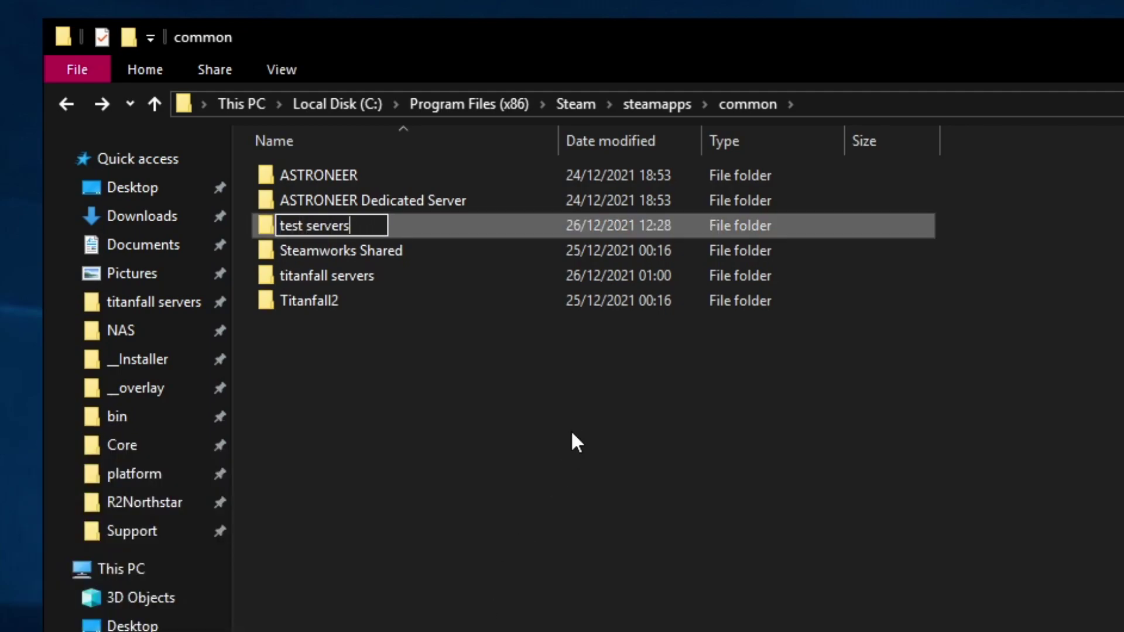
key("Return")
left_click(585, 431)
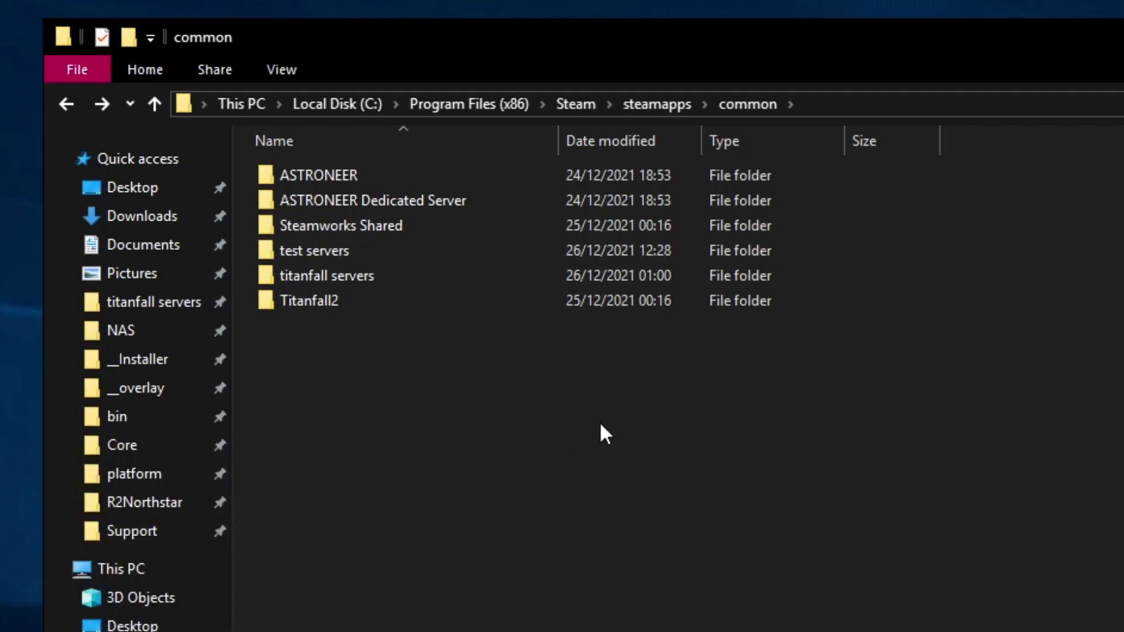
Step: Inside test servers, create subfolders named 1 and 2
double_click(309, 250)
right_click(318, 200)
mouse_move(304, 489)
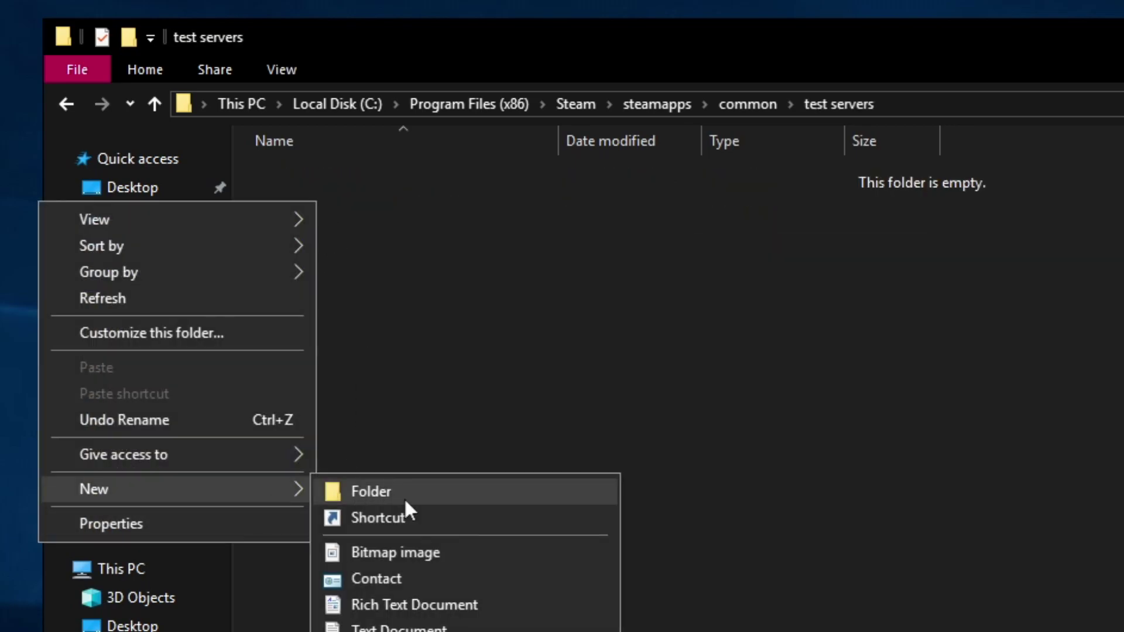
left_click(404, 496)
type("1")
right_click(334, 313)
mouse_move(296, 600)
left_click(380, 602)
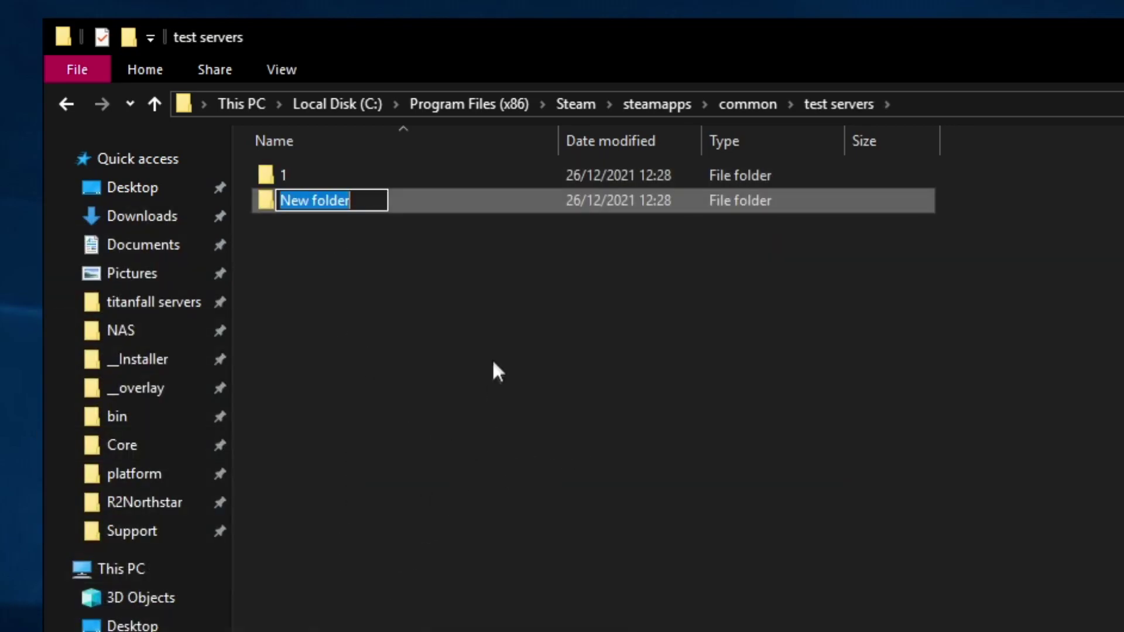
type("2")
Step: Add subfolders 3 and 4, then return to the common folder
right_click(390, 439)
type("wfolder")
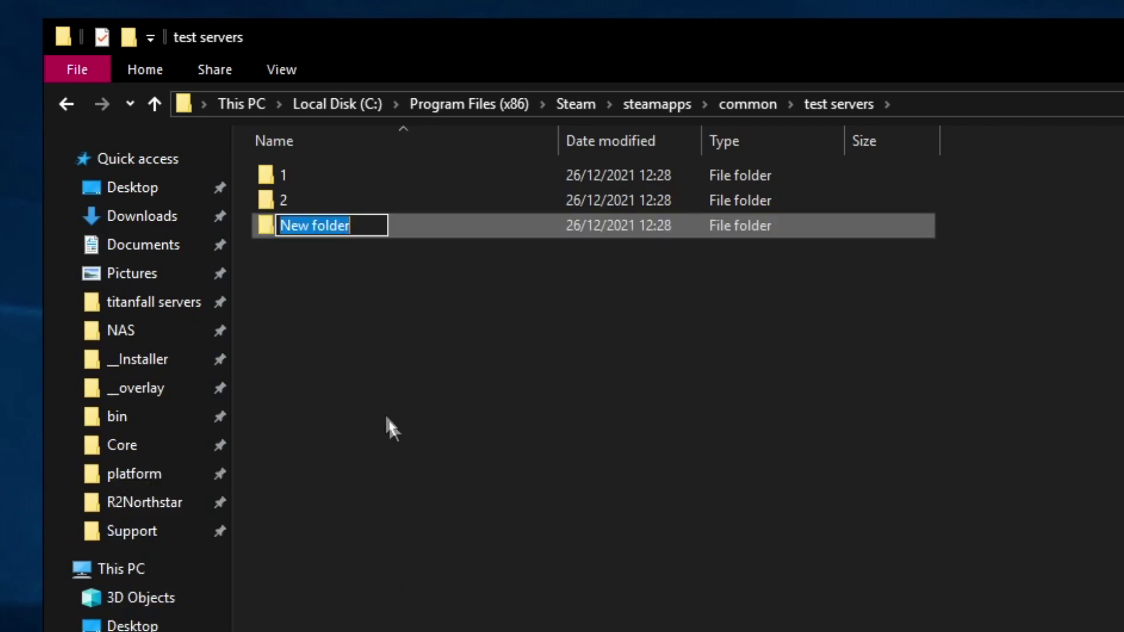
type("3")
key("Return")
right_click(380, 488)
key("Escape")
key("ctrl+shift+n")
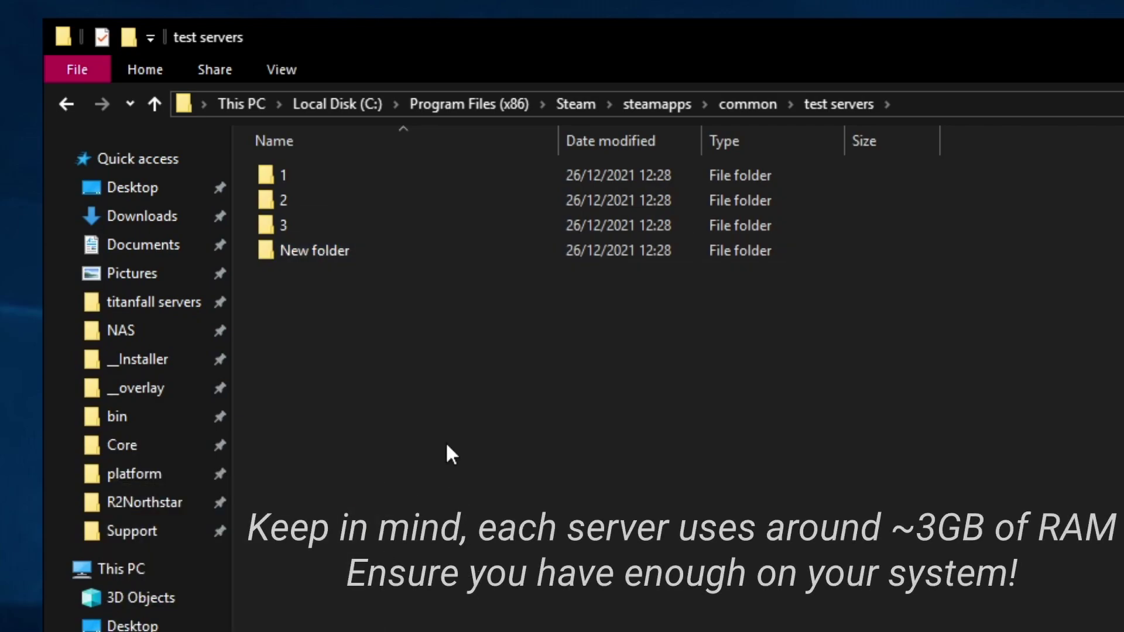
left_click(321, 252)
type("4")
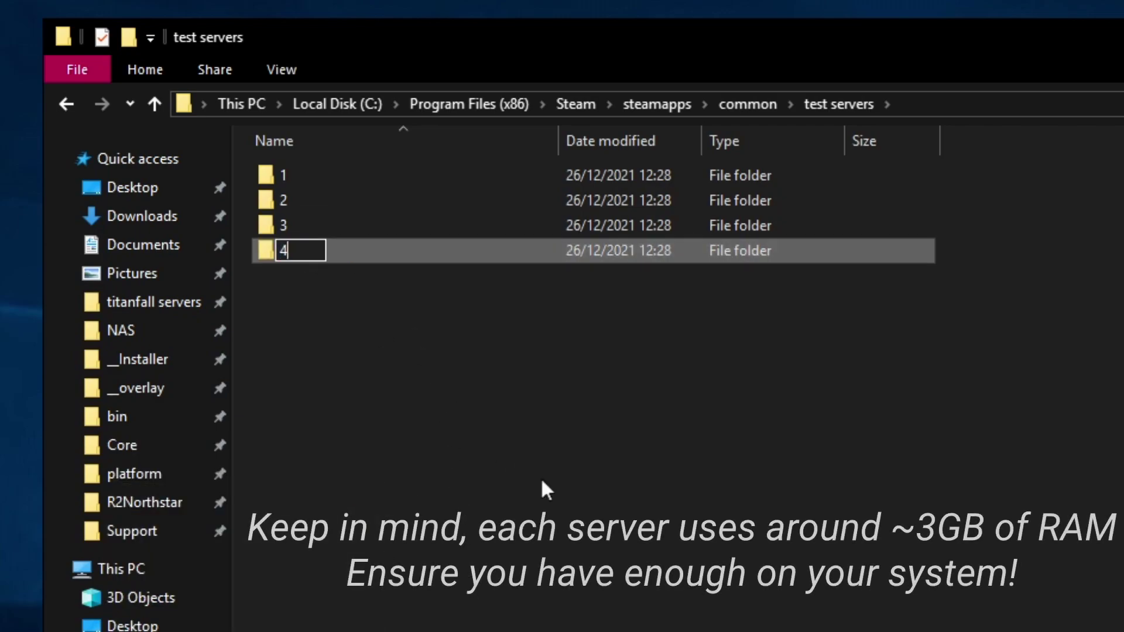
key("Return")
key("BackSpace")
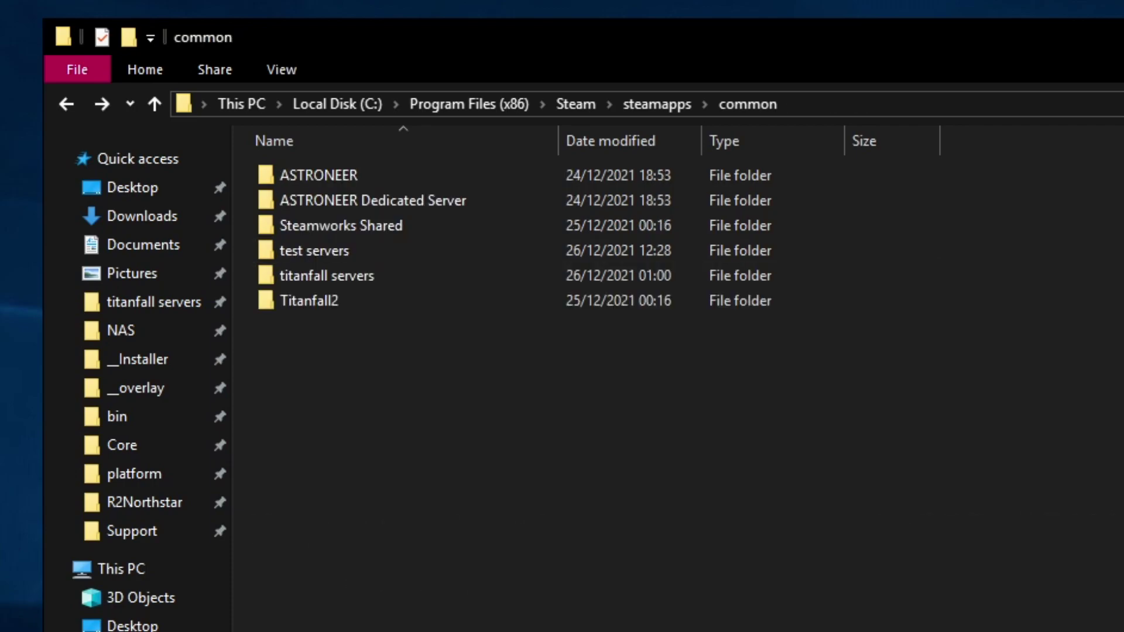
Step: Launch an administrator Command Prompt with cmd and place it beside the common folder listing
key("super")
type("cmd")
key("Return")
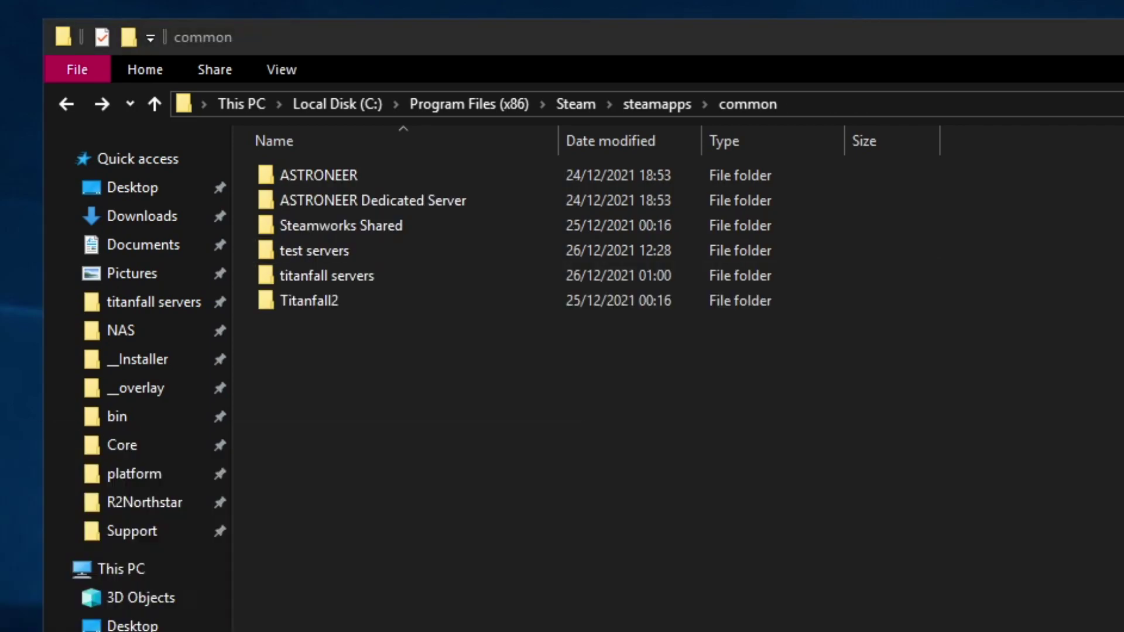
left_click_drag(427, 196, 885, 257)
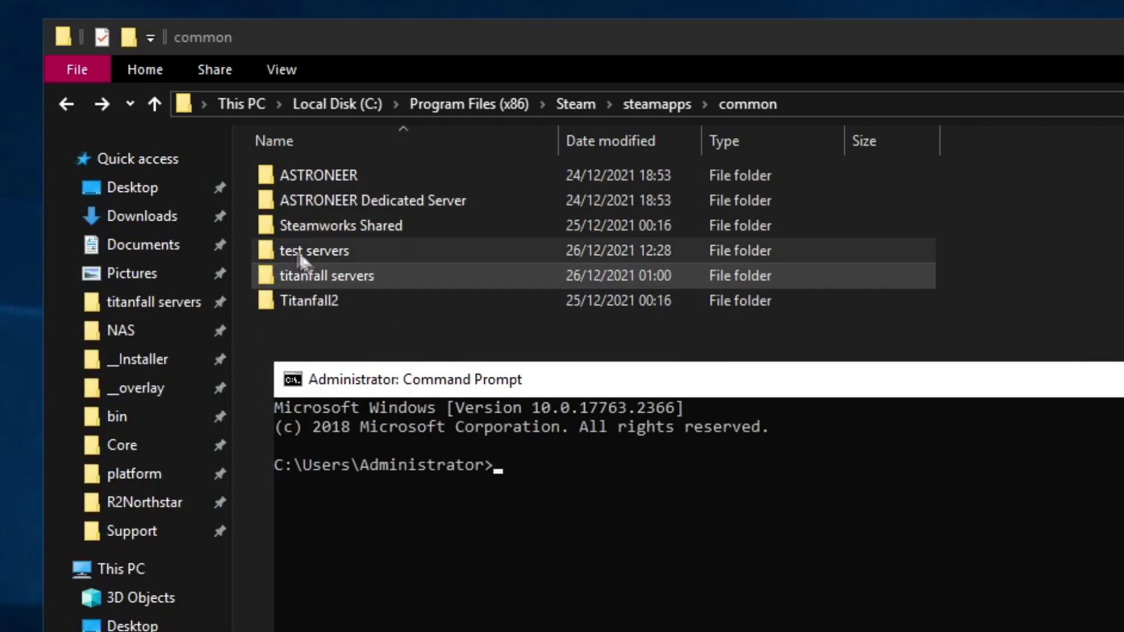
left_click(300, 252)
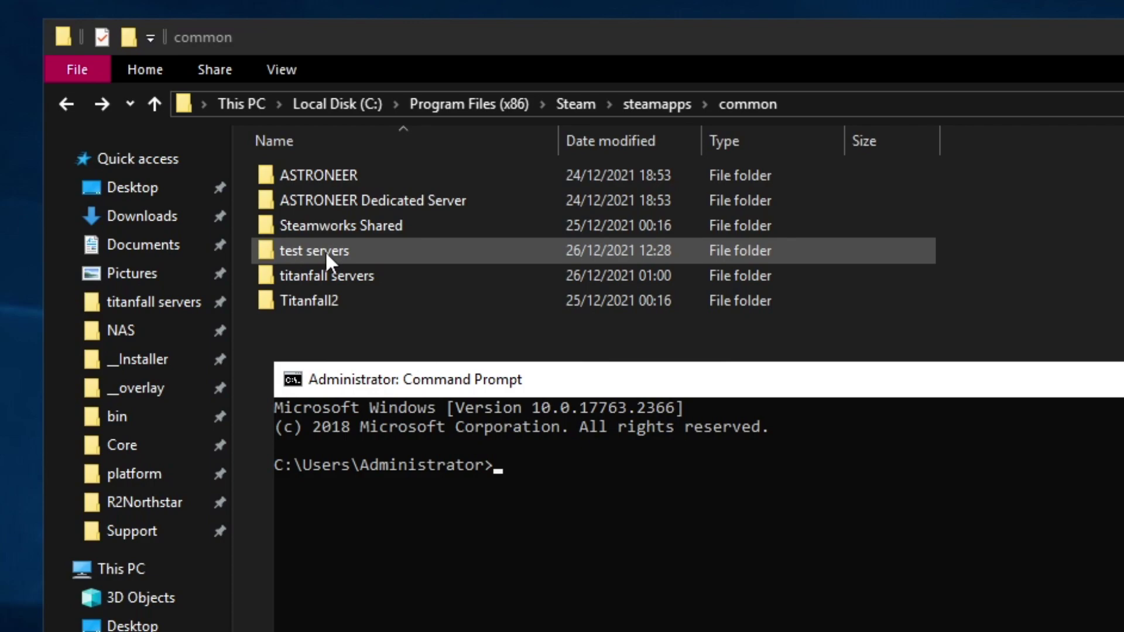
Step: Change the console's directory to the pasted Steam common folder path
type("cd")
type("C:\\Program Files (x86)\\Steam\\steamapps\\common")
key("Return")
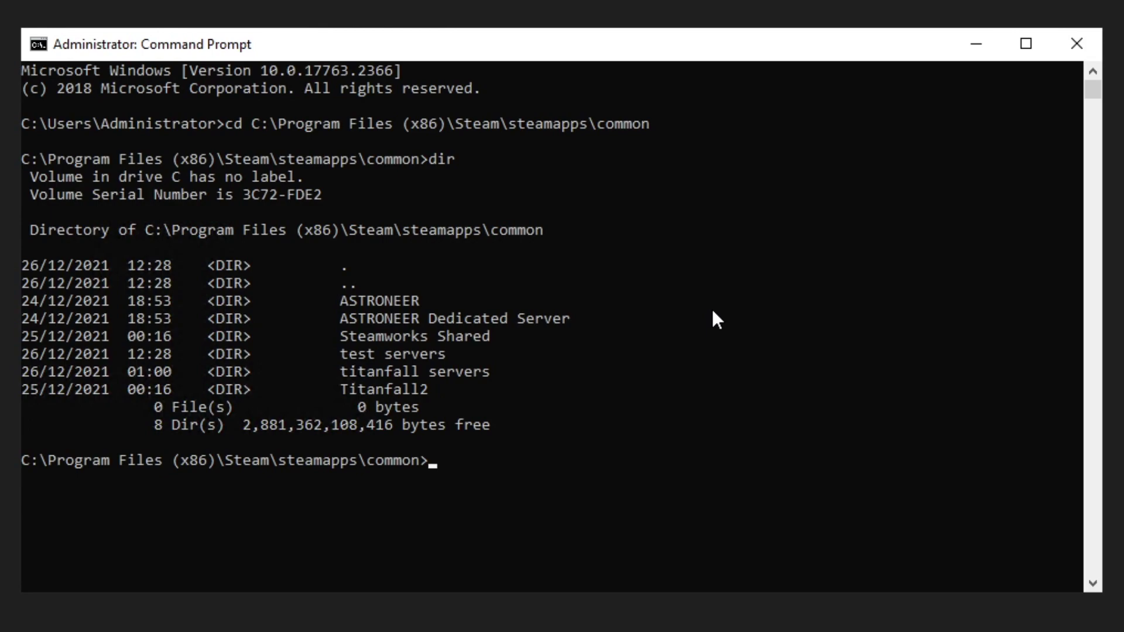
Step: Run mklink /J to link "test servers\1\r2" to Titanfall2\r2
type("mkli")
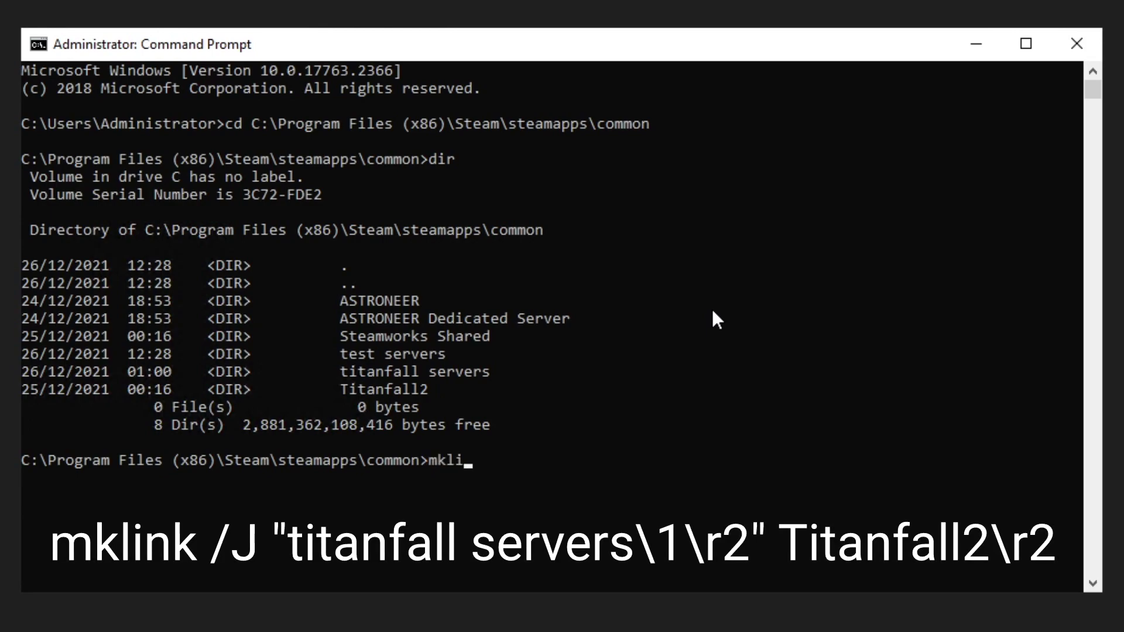
type("nk /J")
type(" \"tes")
key("Tab")
key("Left")
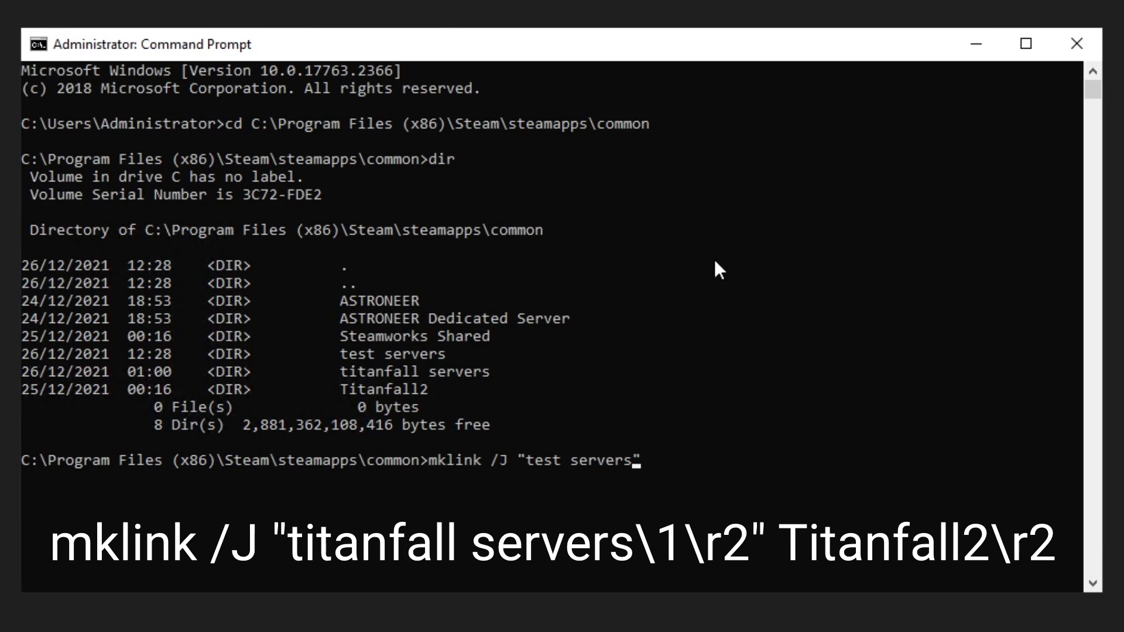
type("\\1\\r2")
key("Right")
type("\"t")
key("BackSpace")
key("BackSpace")
type("tit")
key("Tab")
key("Tab")
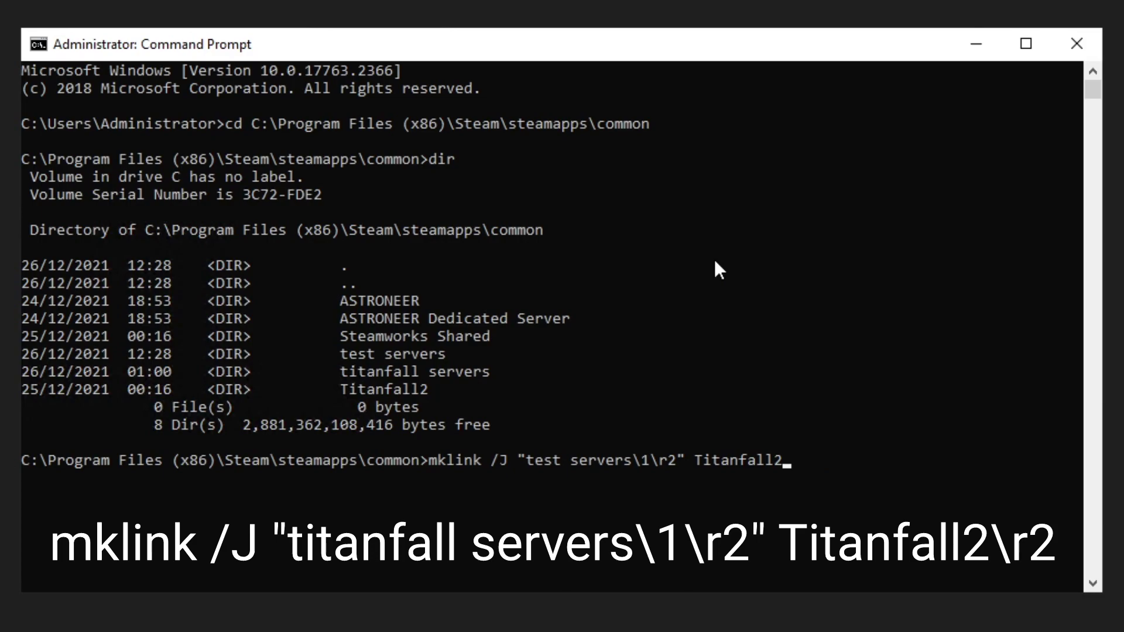
type("\\r2")
key("Return")
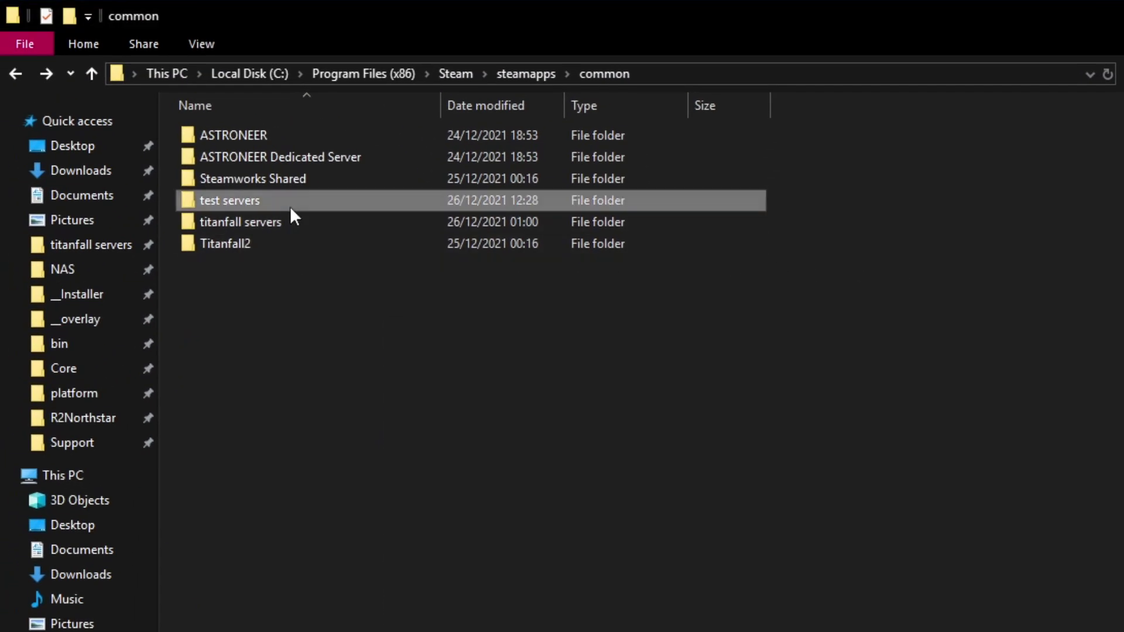
Step: Verify test servers\1\r2 shows the game's r2 files, then open the Titanfall2 folder
double_click(290, 201)
double_click(229, 136)
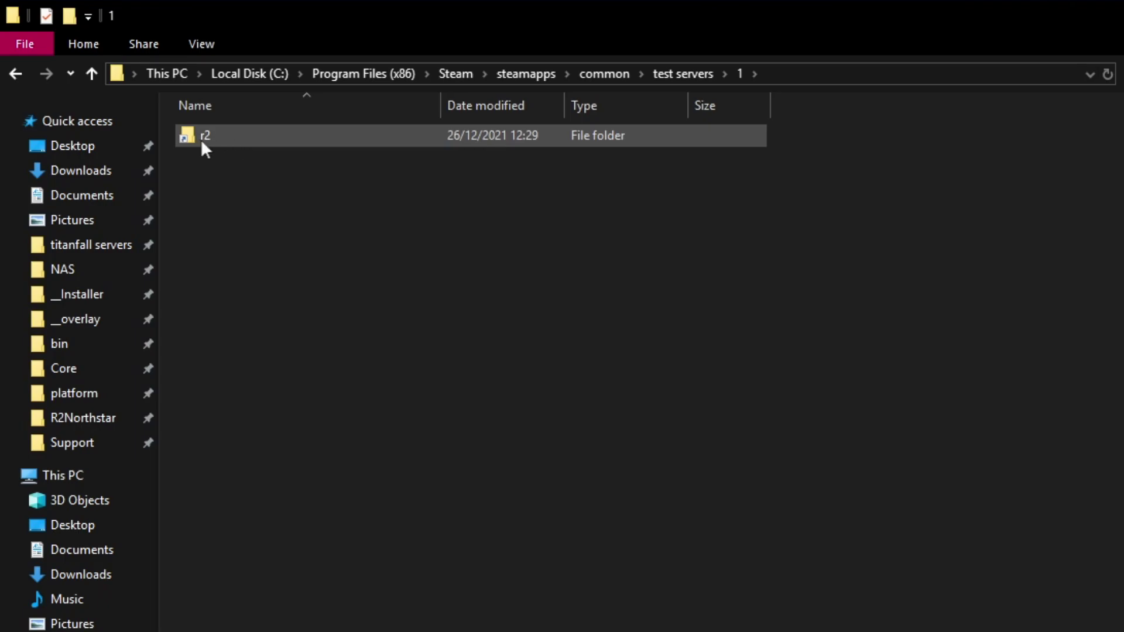
double_click(214, 138)
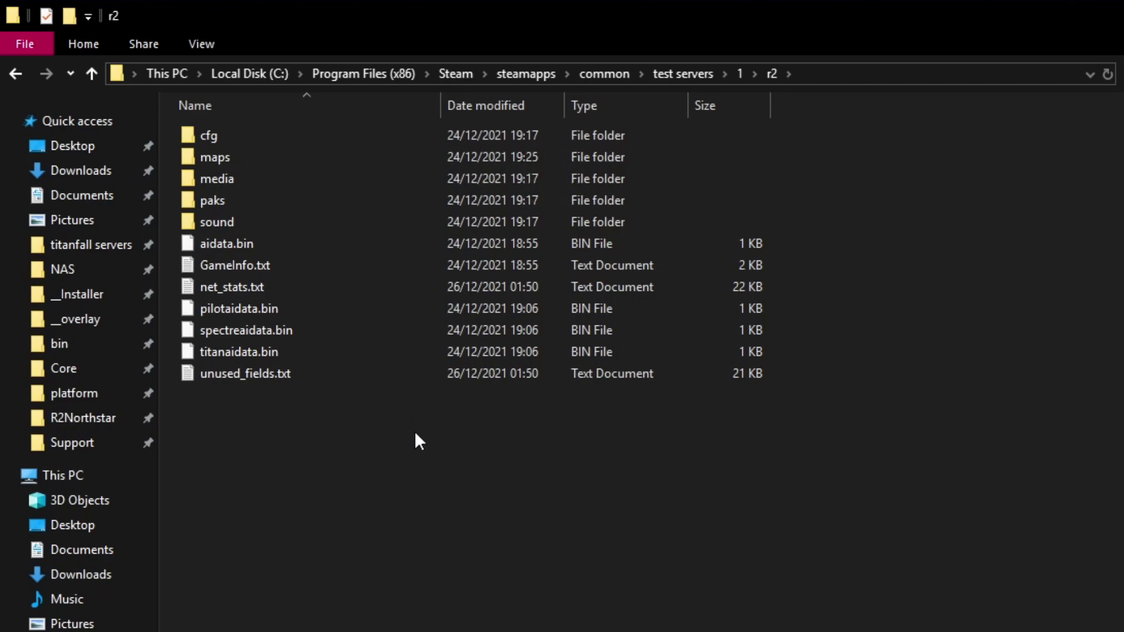
key("BackSpace")
key("BackSpace")
key("BackSpace")
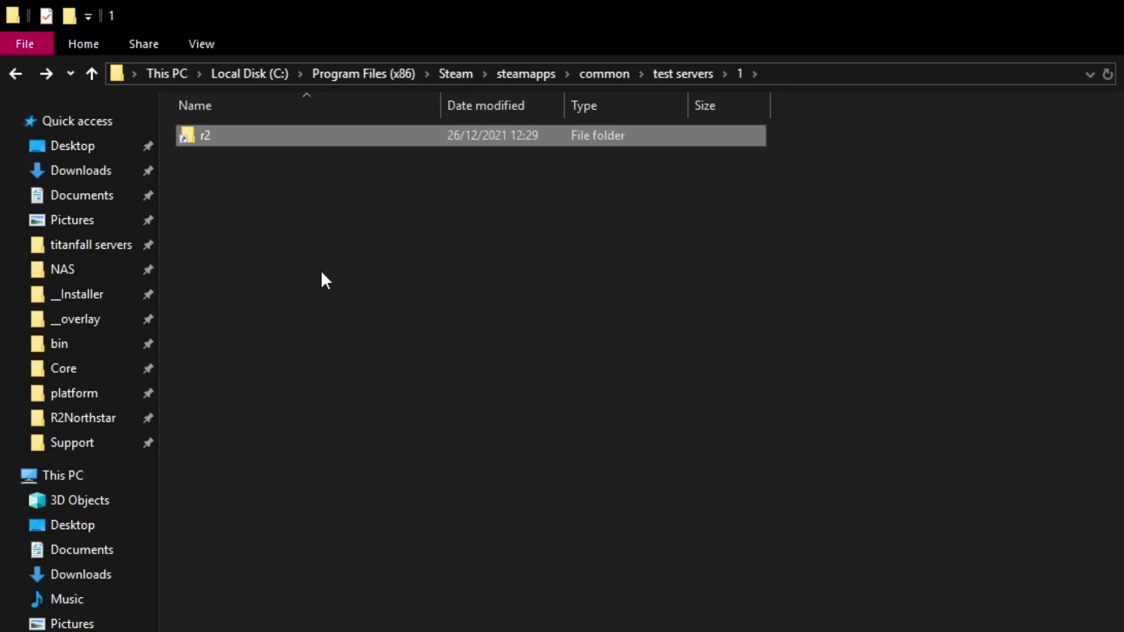
double_click(234, 243)
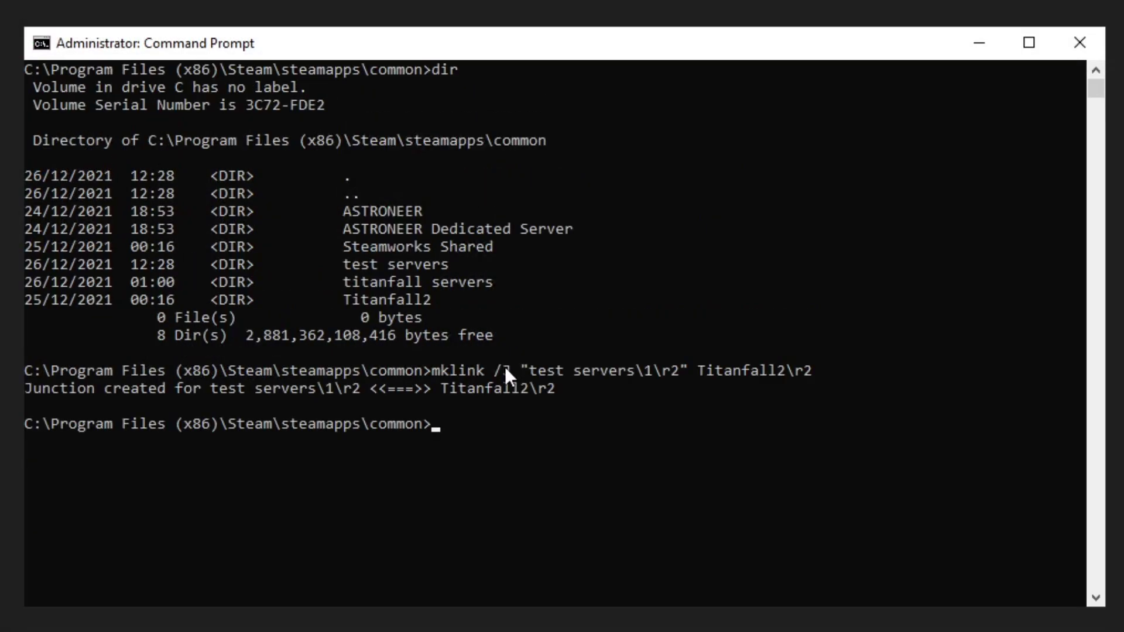
scroll(505, 367, "up", 1)
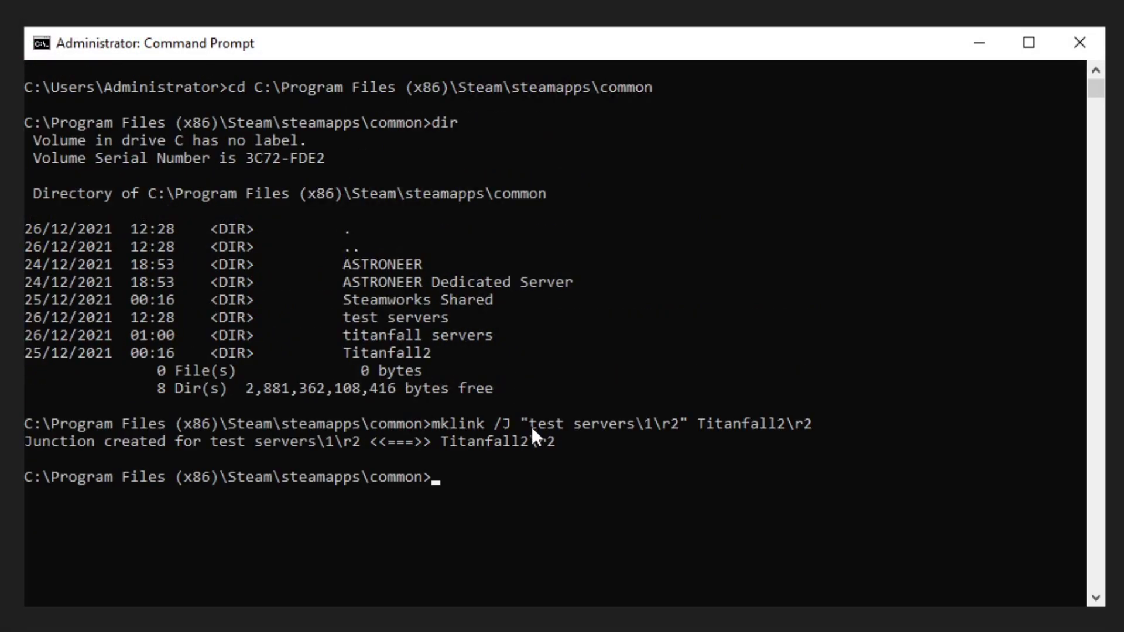
Step: Edit the recalled mklink command to junction test servers\1\vpk to Titanfall2\vpk
key("Up")
key("BackSpace")
key("BackSpace")
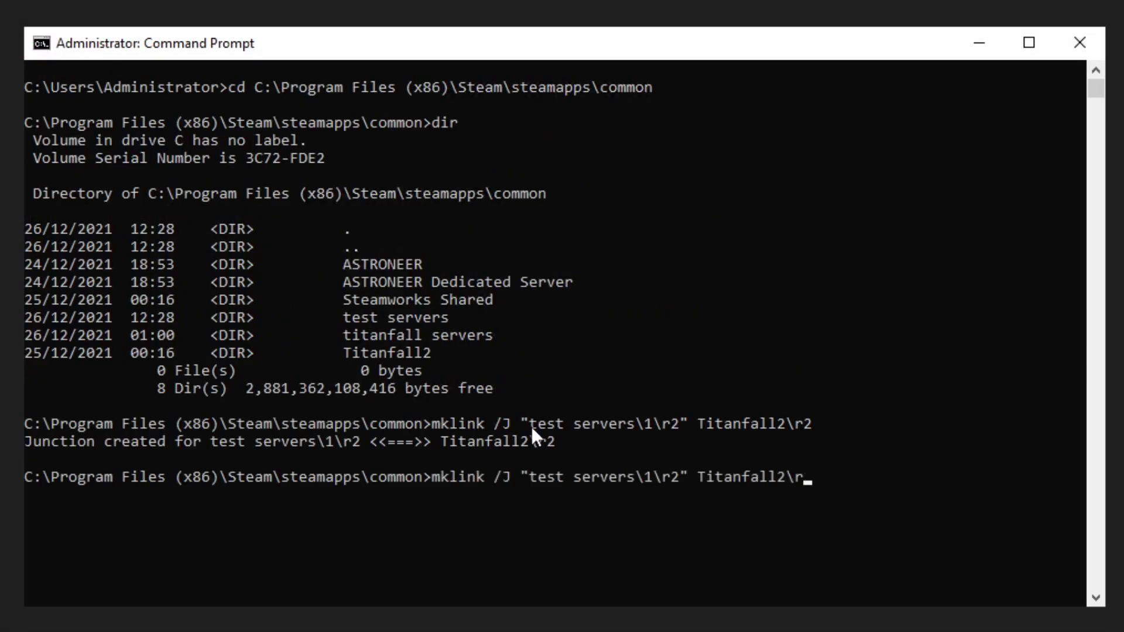
type("vpk")
key("Left")
key("Left")
key("Left")
key("Left")
key("Left")
key("Left")
key("Left")
key("Left")
key("Left")
key("Left")
key("Left")
key("Left")
key("Left")
key("Left")
key("Left")
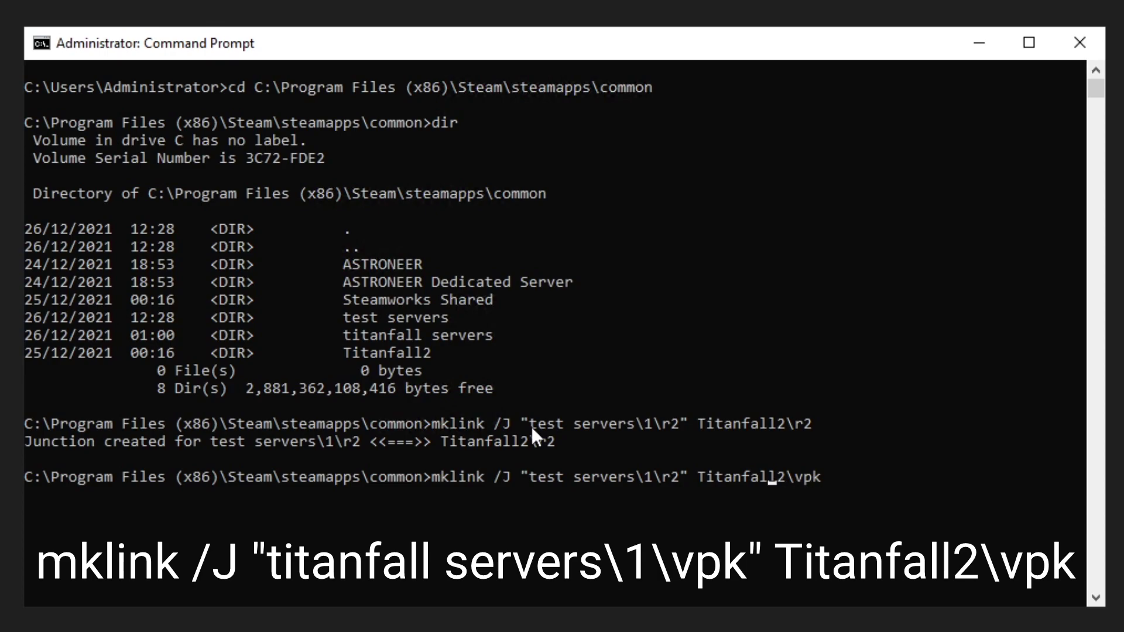
key("BackSpace")
key("BackSpace")
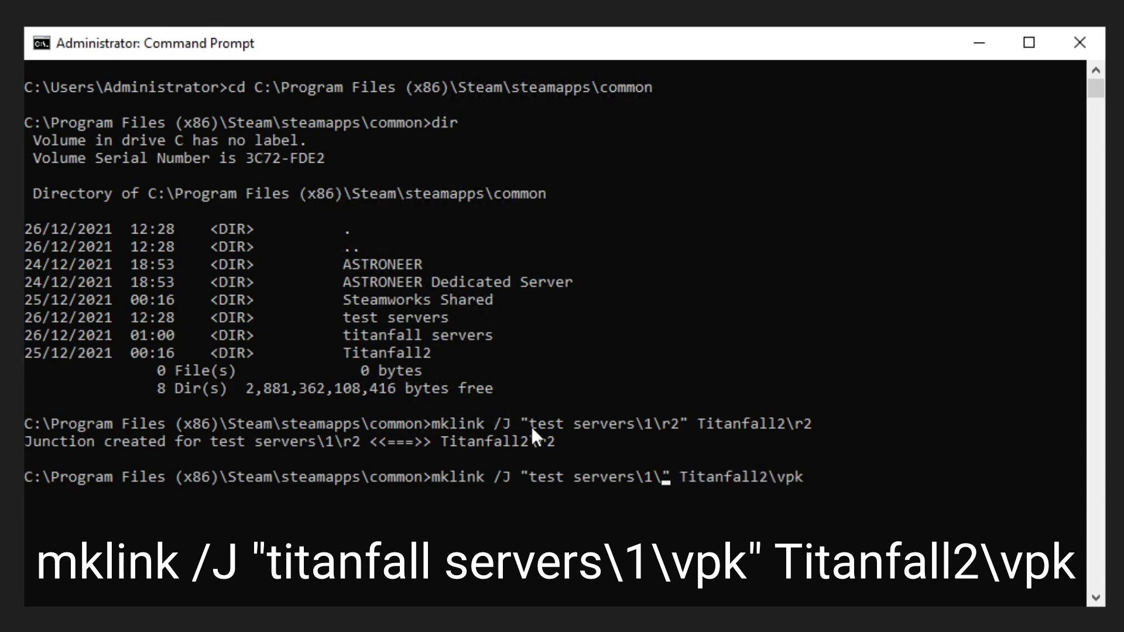
type("vpk")
key("Return")
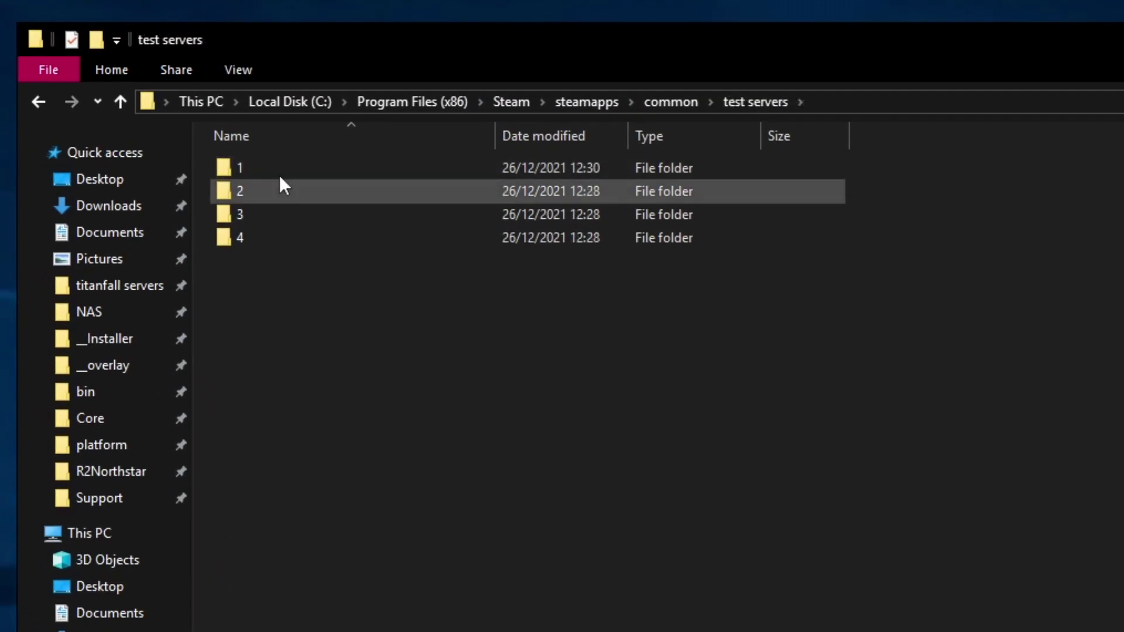
double_click(279, 172)
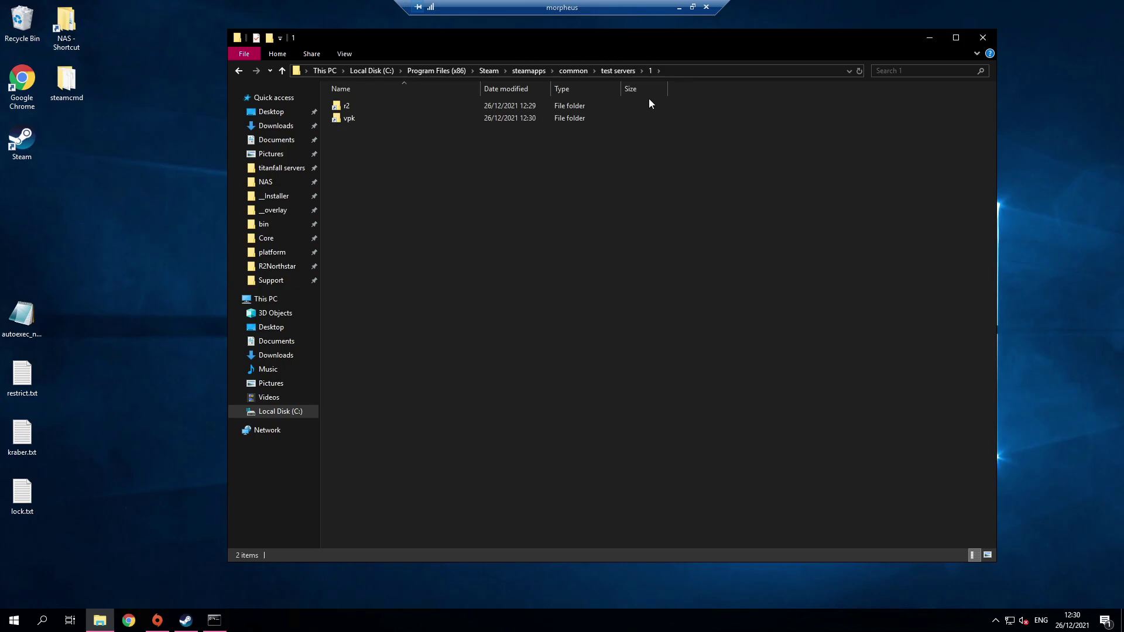
Step: Open a second Explorer window side by side and navigate it to the Titanfall2 folder
key("ctrl+n")
left_click_drag(610, 55, 481, 54)
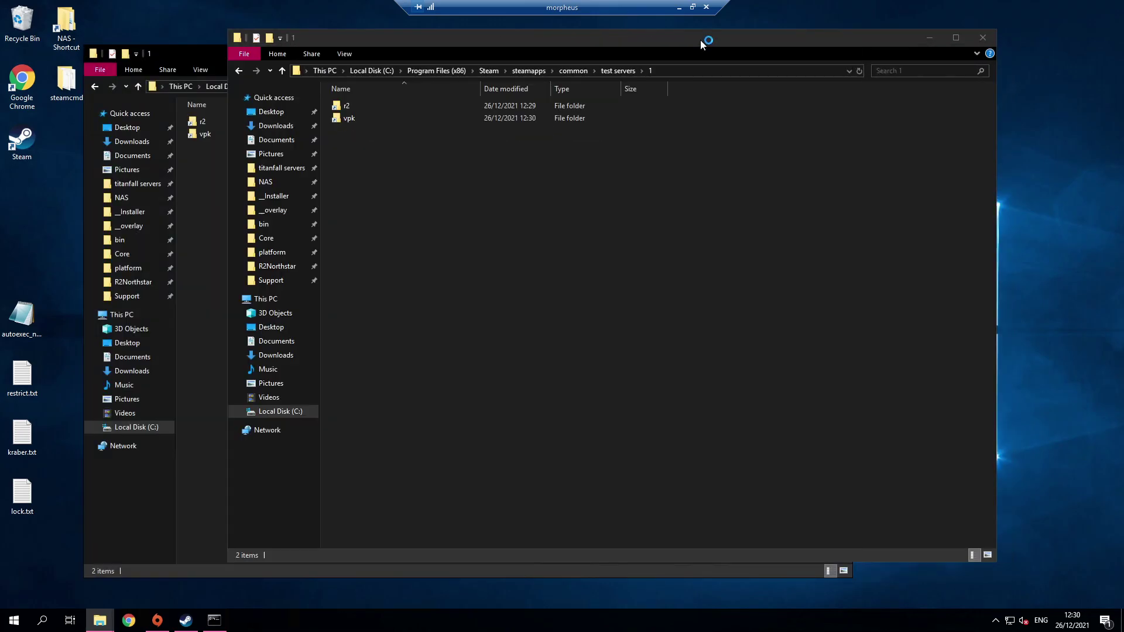
left_click_drag(700, 39, 825, 45)
left_click(286, 199)
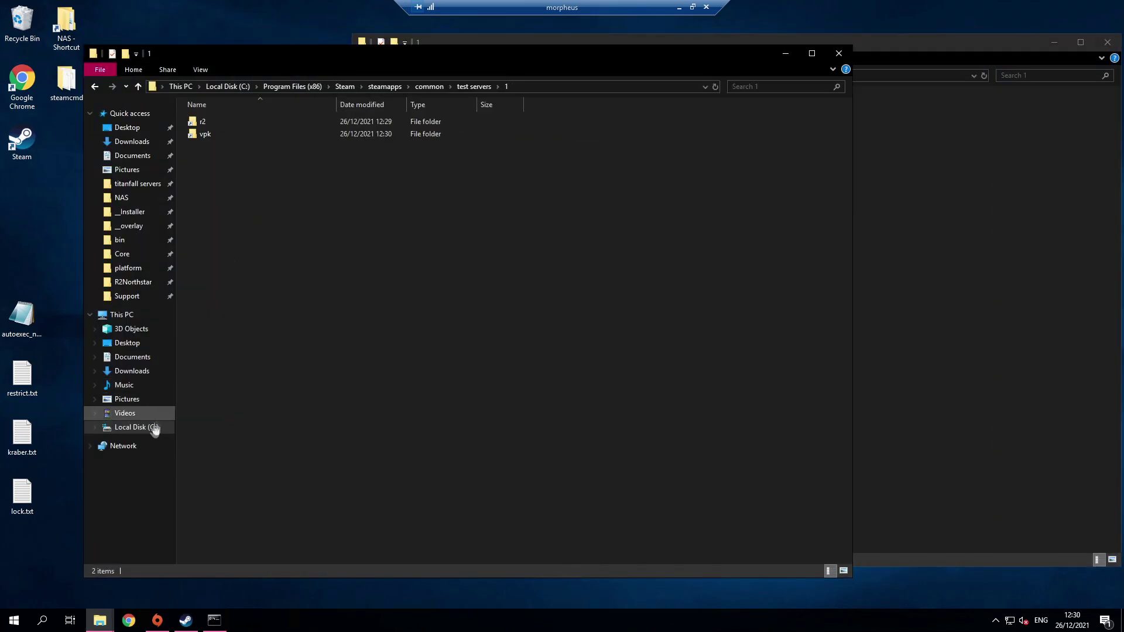
key("alt+Up")
key("alt+Up")
double_click(227, 179)
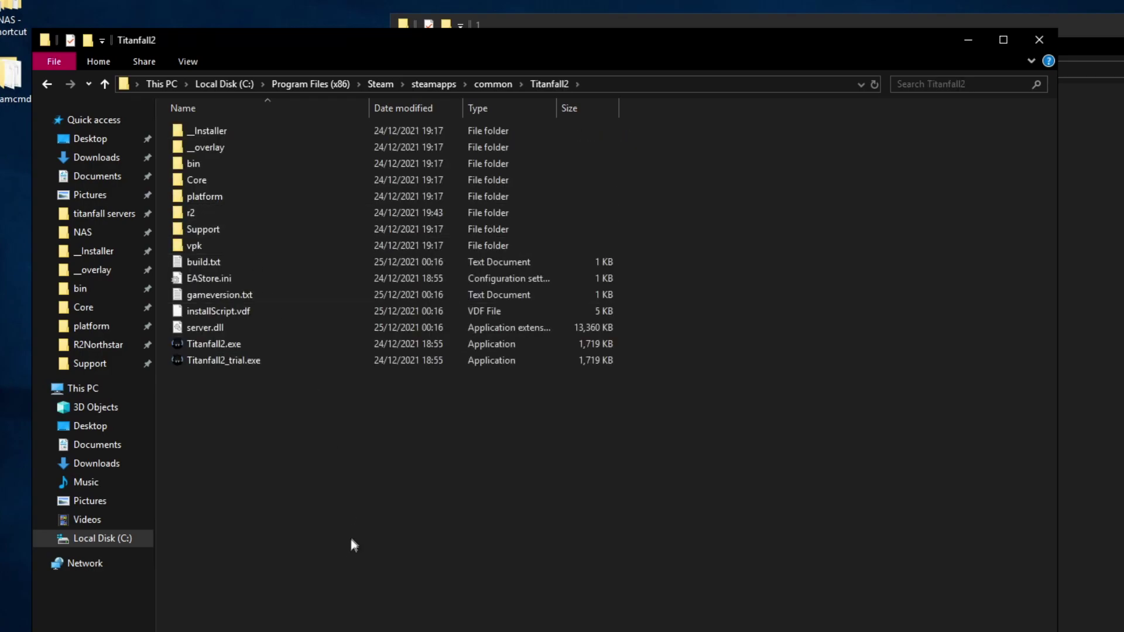
Step: Drag every Titanfall2 item except r2 and vpk into test servers\1 and check the count
left_click_drag(354, 544, 272, 58)
left_click(193, 213, "ctrl")
left_click(198, 244, "ctrl")
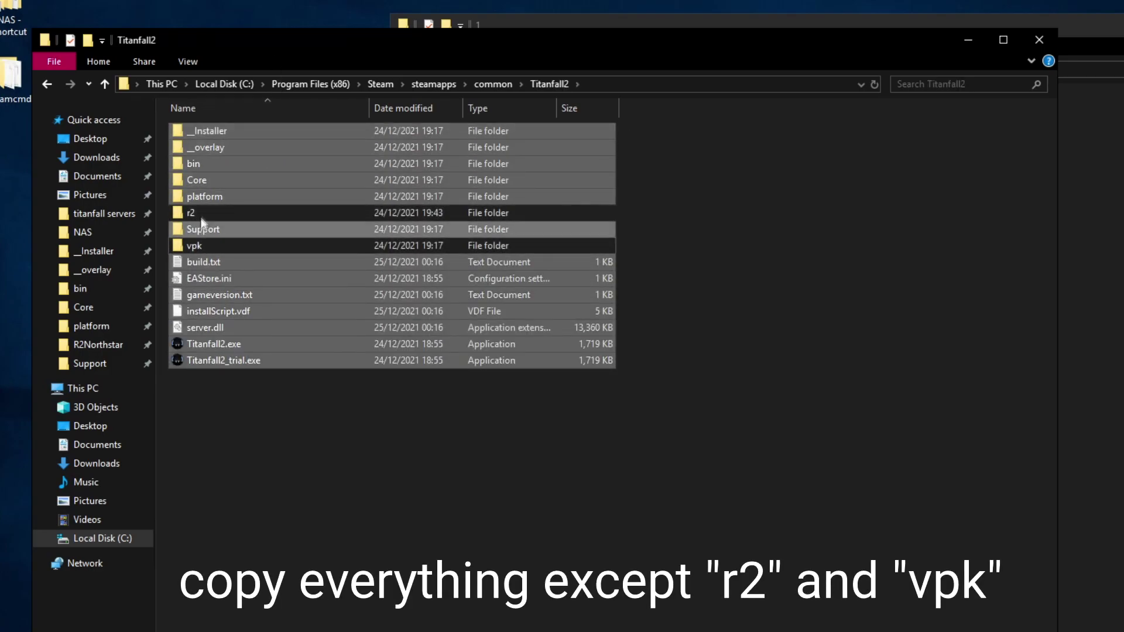
left_click_drag(193, 164, 1121, 243)
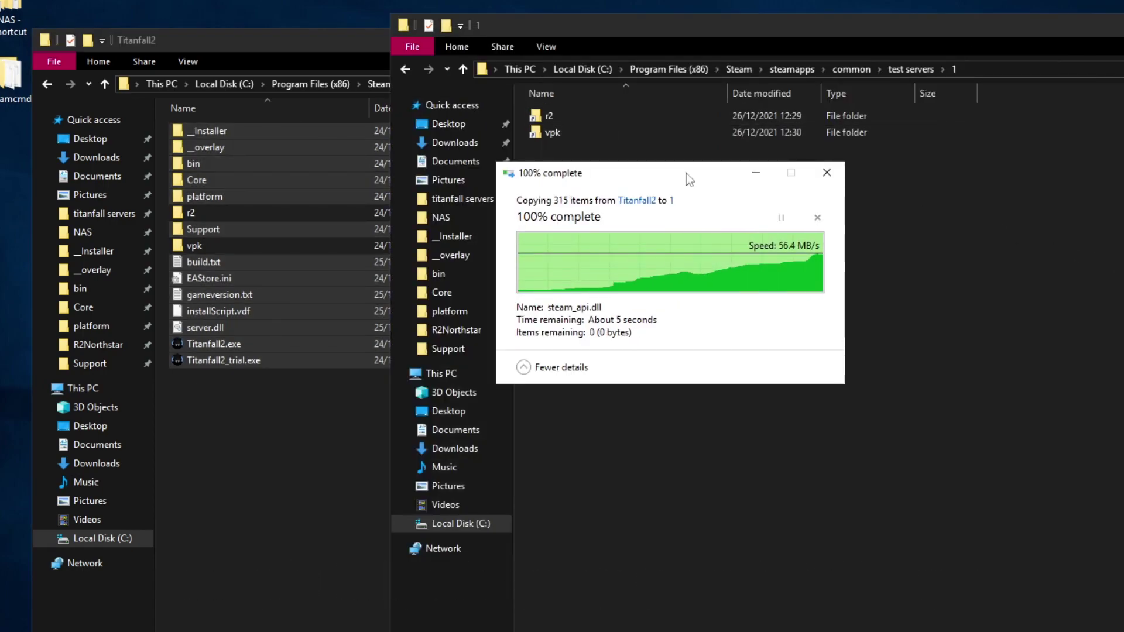
left_click(746, 434)
left_click_drag(745, 434, 620, 111)
left_click(649, 428)
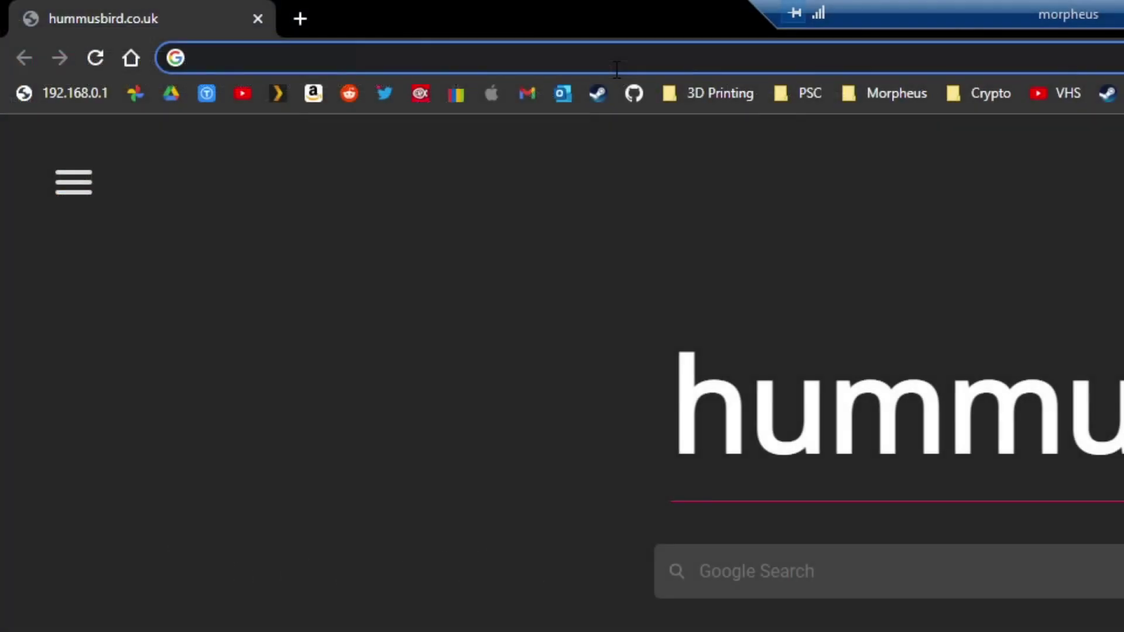
Step: Go to github.com/R2Northstar/Northstar, open Releases, and scroll to the v1.1.3 assets
type("githuc")
key("BackSpace")
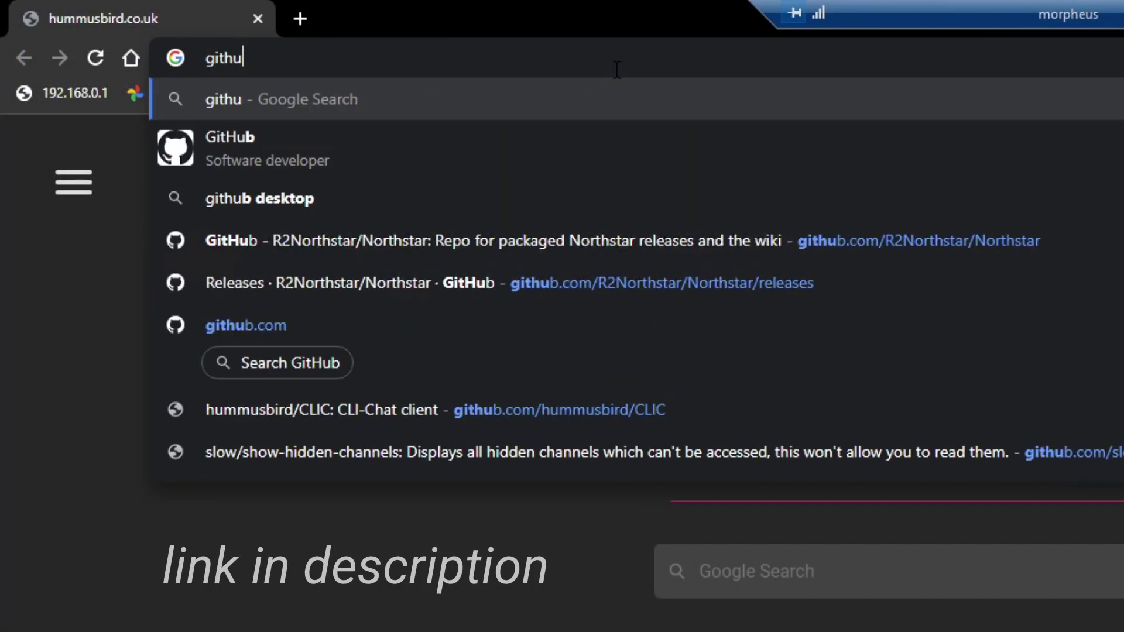
type("b.com/r2Northstar/Northstar")
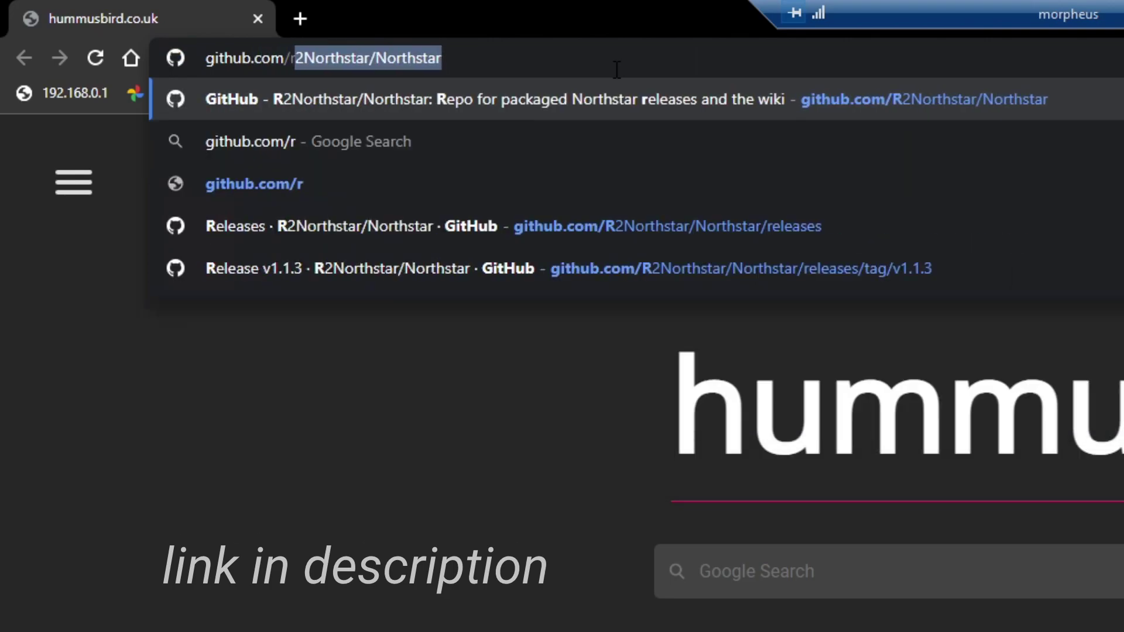
key("Right")
key("Return")
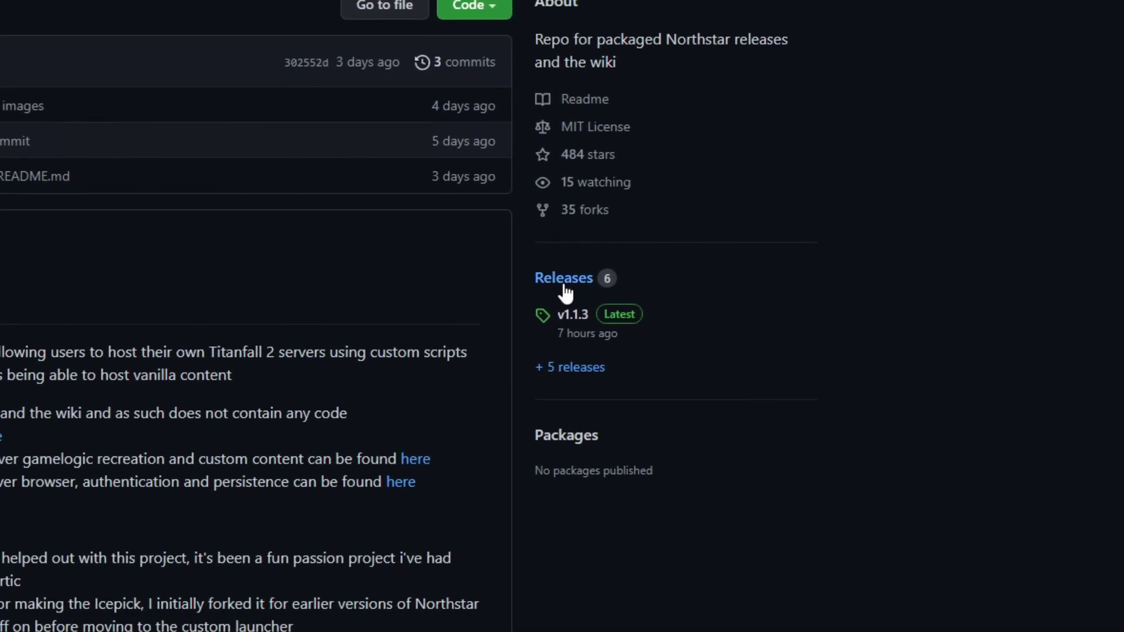
left_click(563, 280)
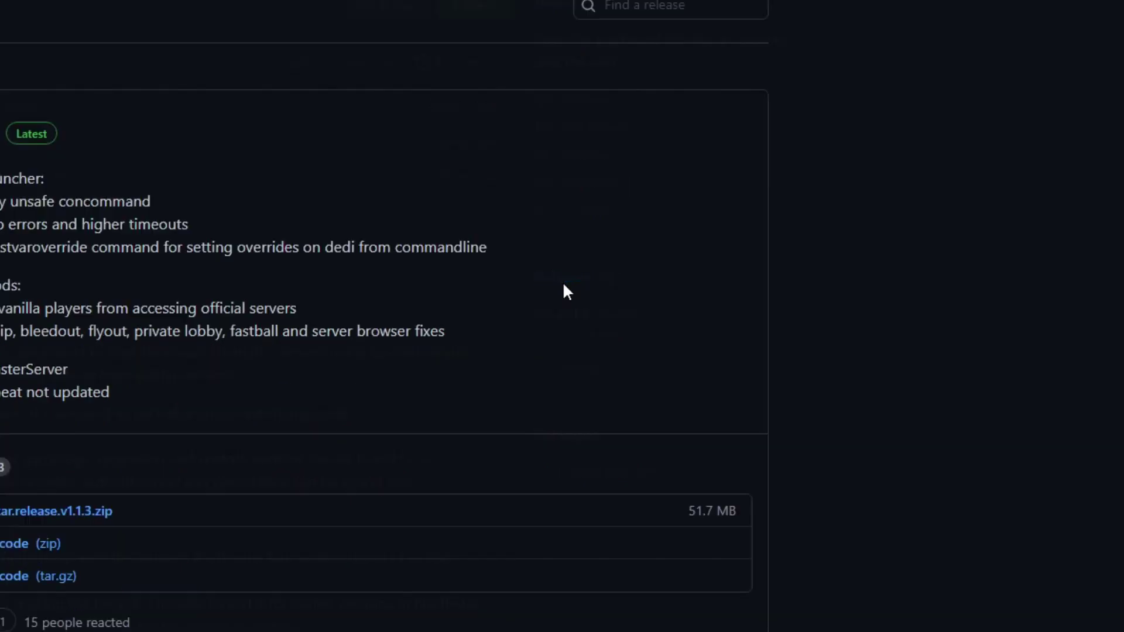
scroll(88, 322, "down", 3)
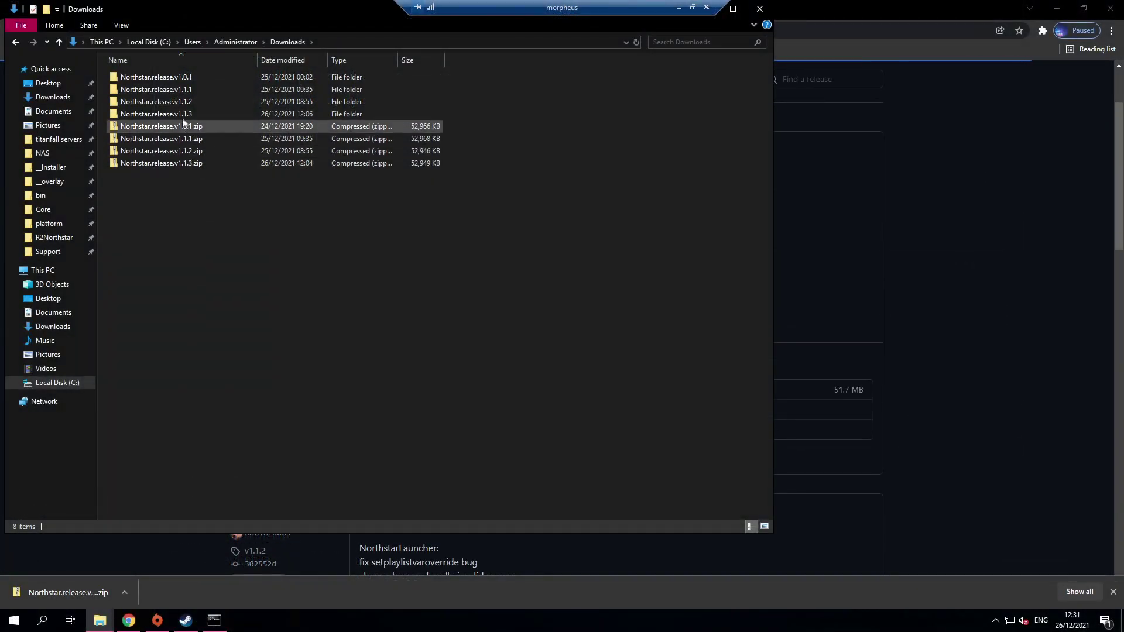
Step: Select all 8 files in Northstar.release.v1.1.3 and paste them into test servers\1
double_click(182, 114)
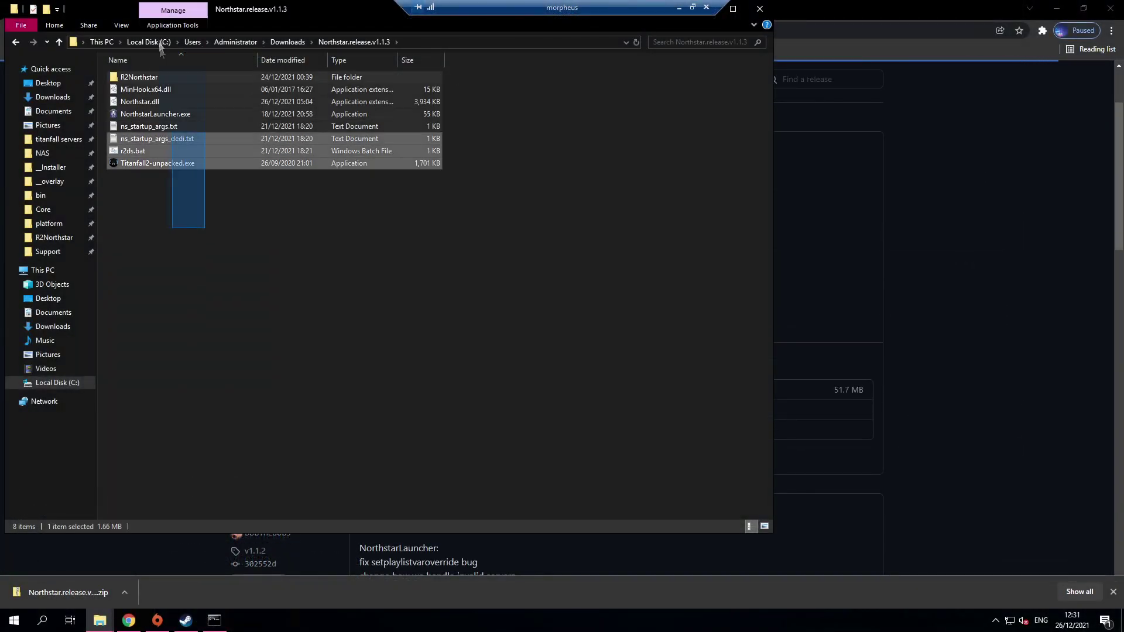
key("ctrl+a")
mouse_move(100, 620)
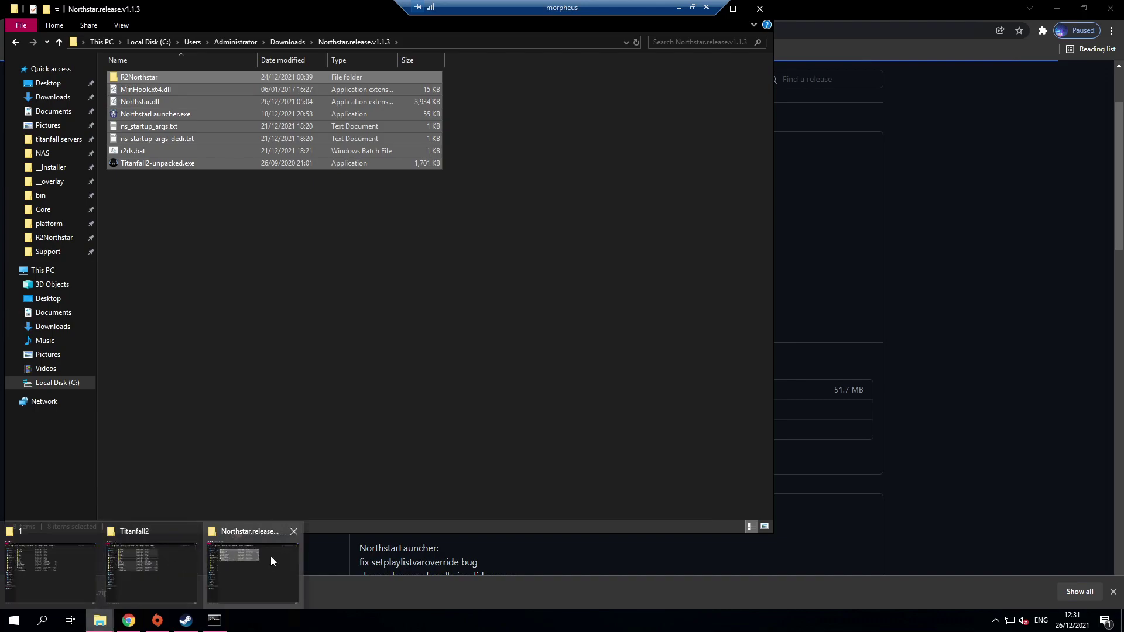
left_click(69, 562)
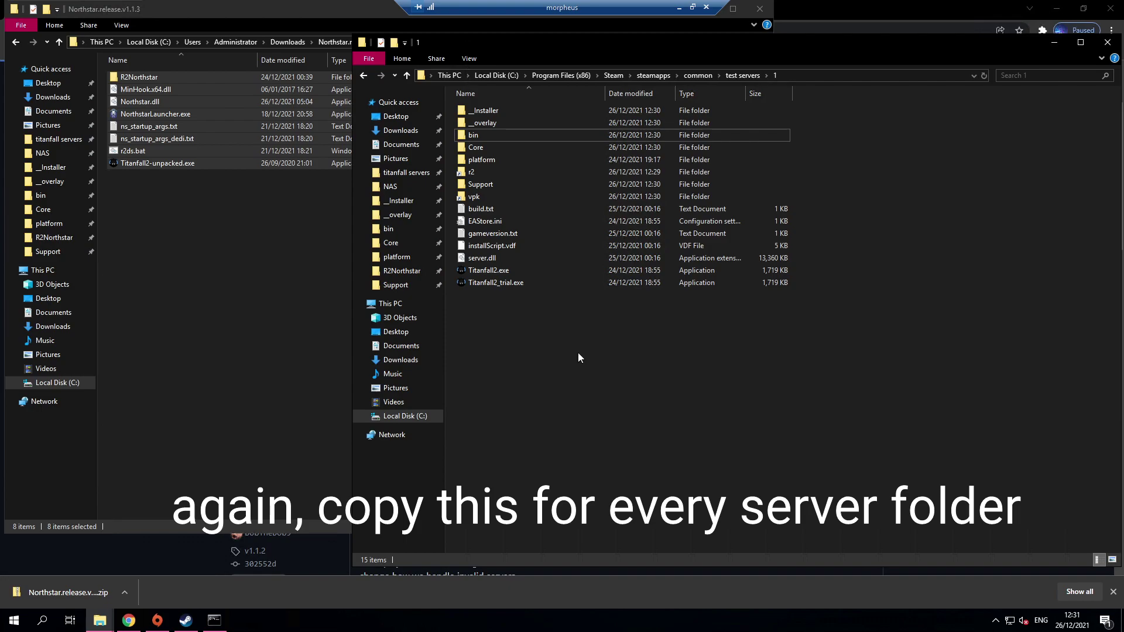
key("ctrl+v")
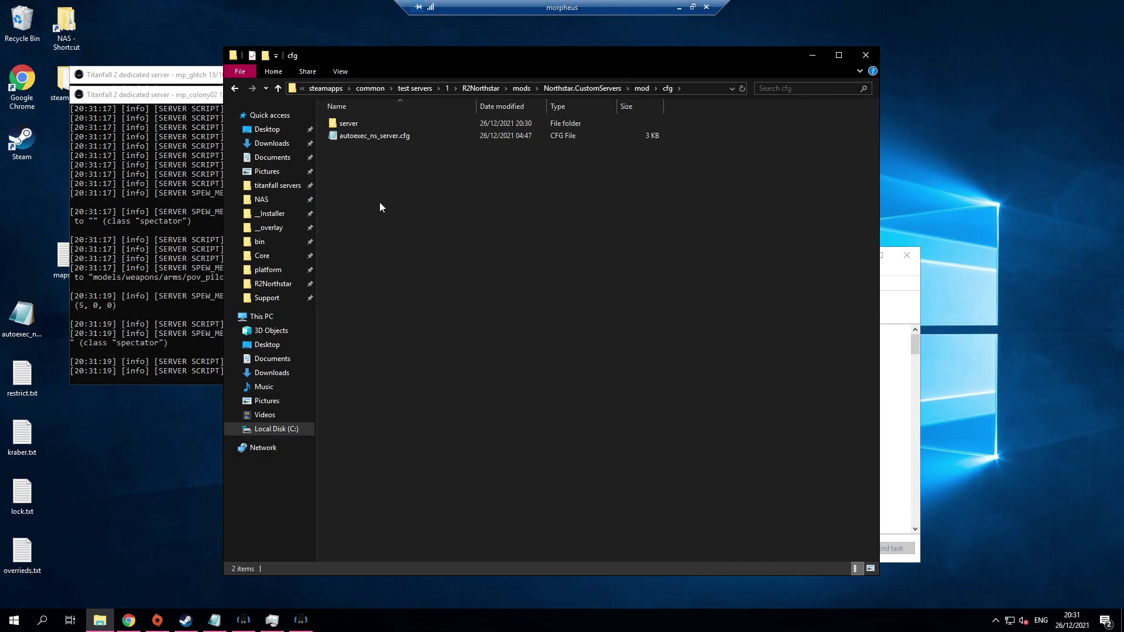
key("alt+Left")
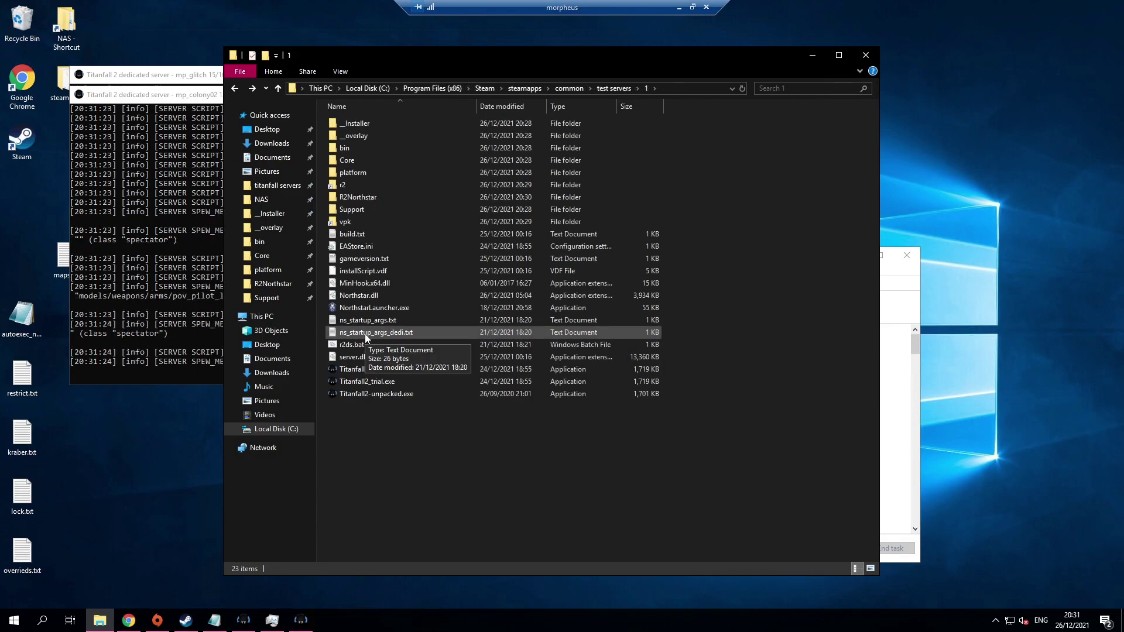
Step: Open ns_startup_args_dedi.txt and extend the startup line with mp_gamemode
double_click(364, 334)
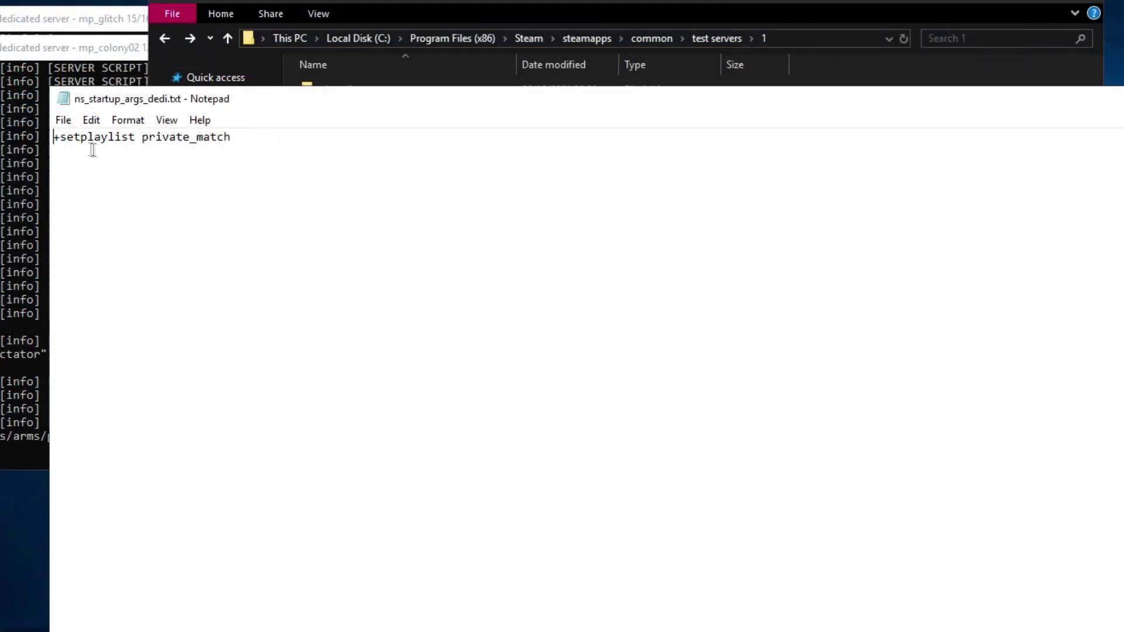
left_click_drag(54, 136, 234, 137)
left_click(273, 139)
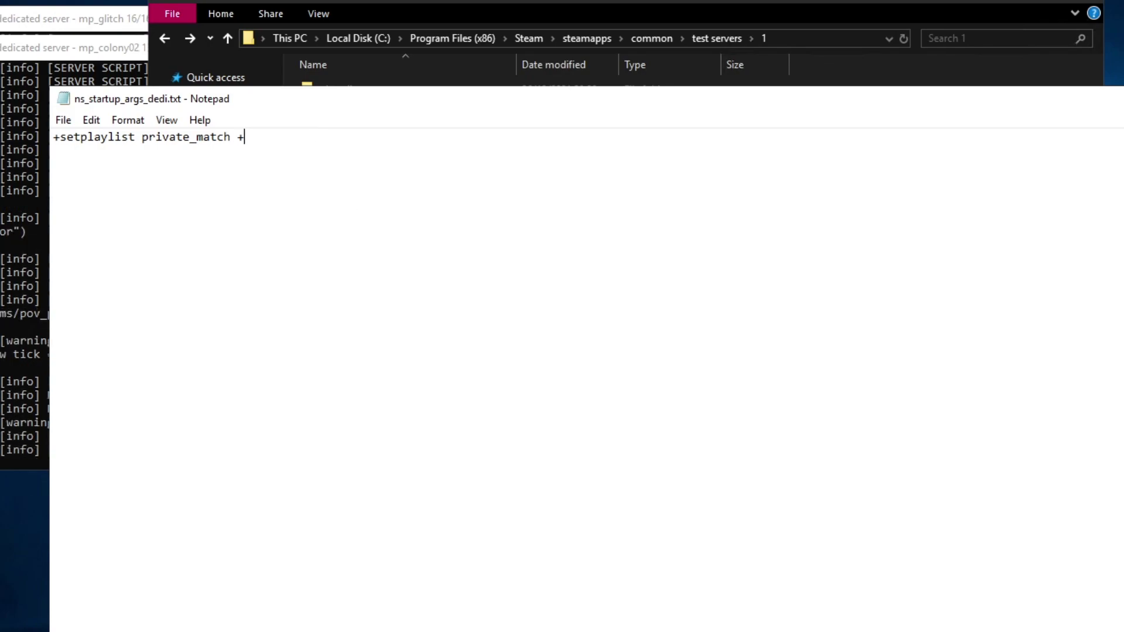
type("mp_gamemode ps")
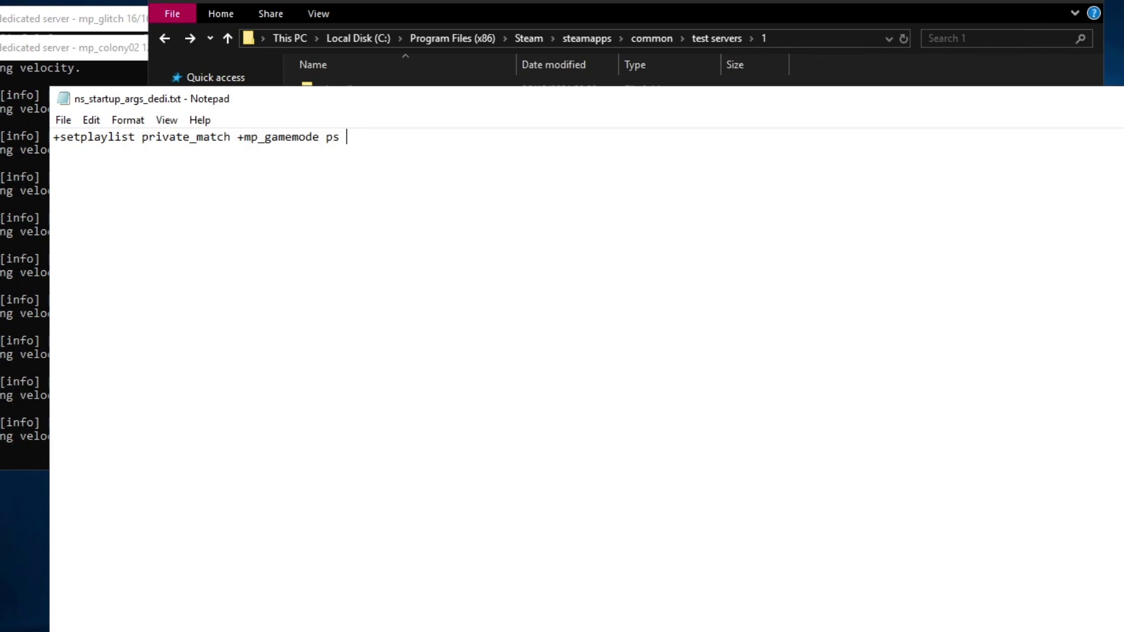
Step: Append +setplaylistvaroverride "custom_air_accel_pilot 9000" and open the R2Northstar folder
type("+setplaylistvaroverride")
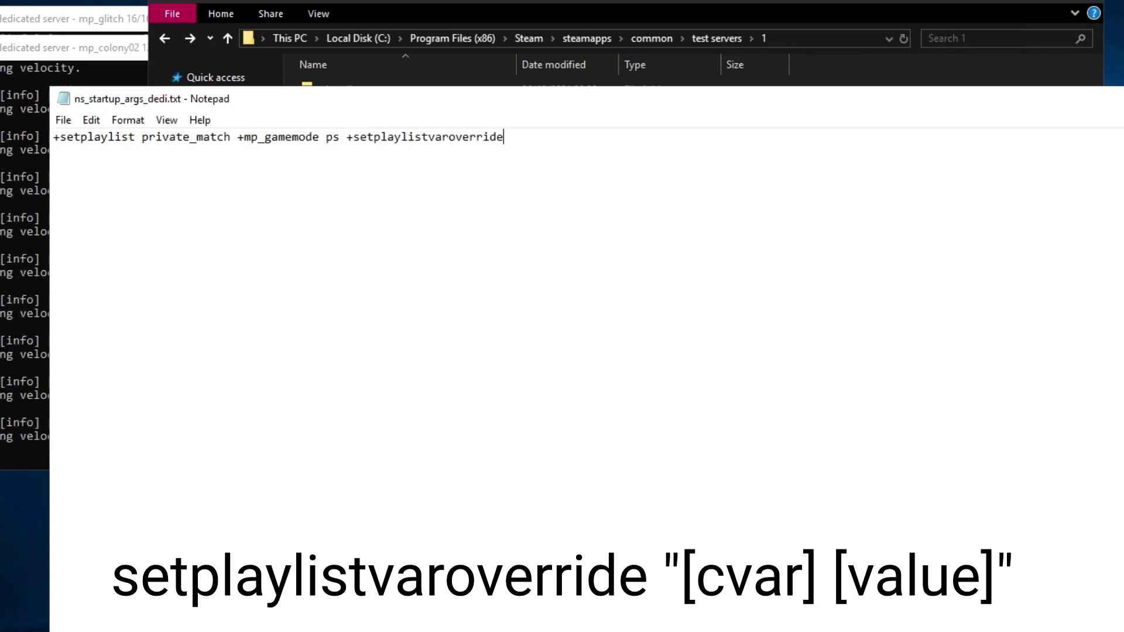
type(" \"")
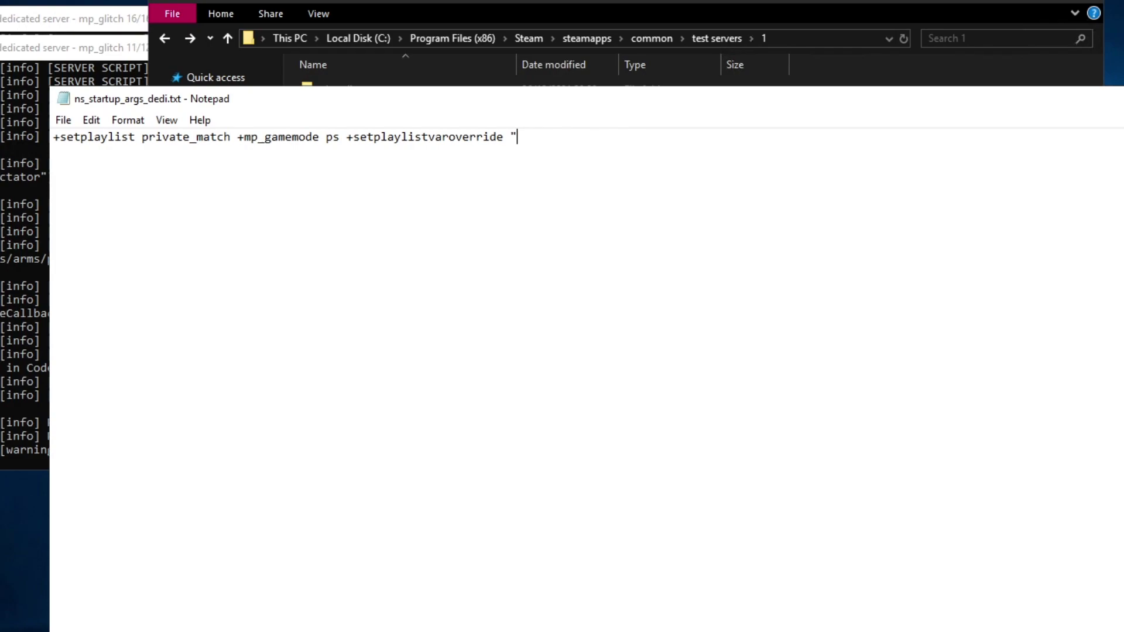
type("custom_auir")
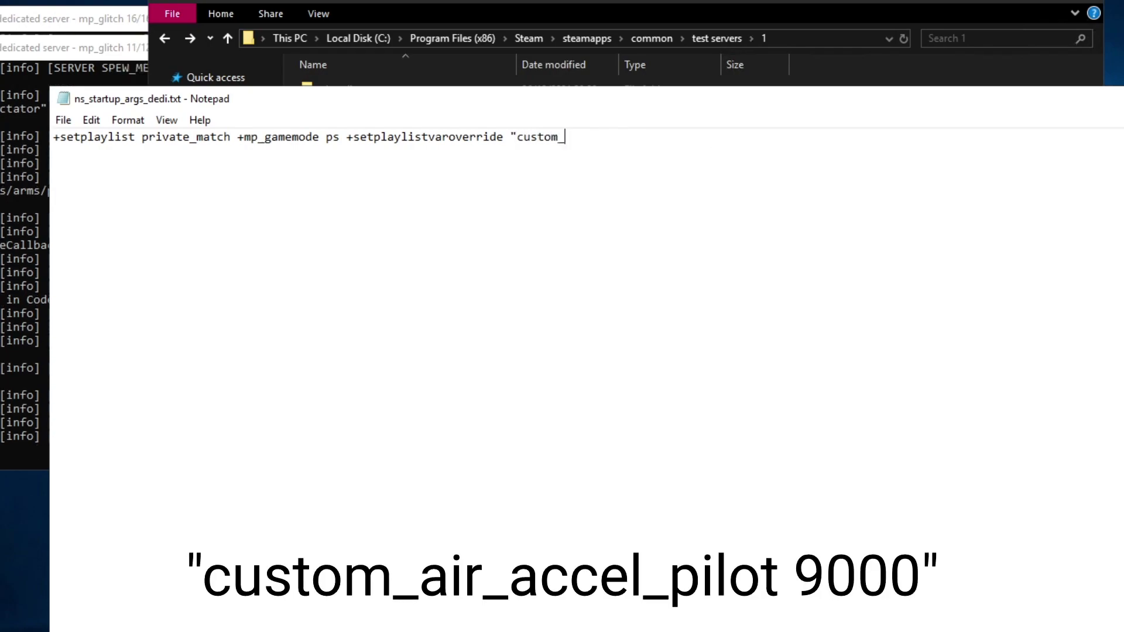
key("BackSpace")
key("BackSpace")
key("BackSpace")
type("ir_accel")
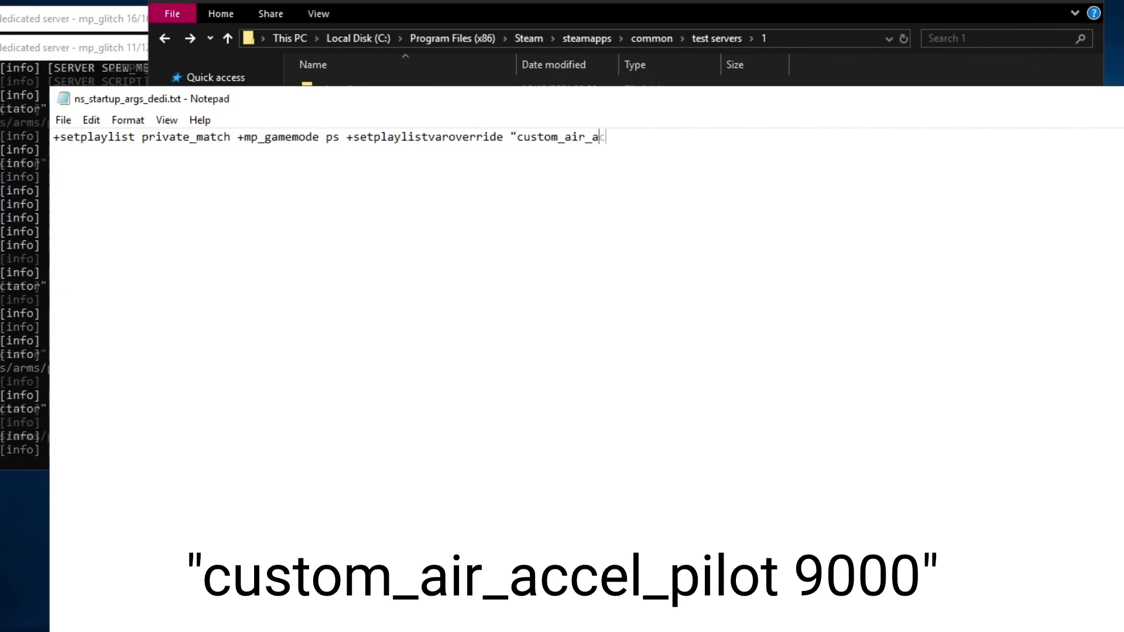
type("_pil")
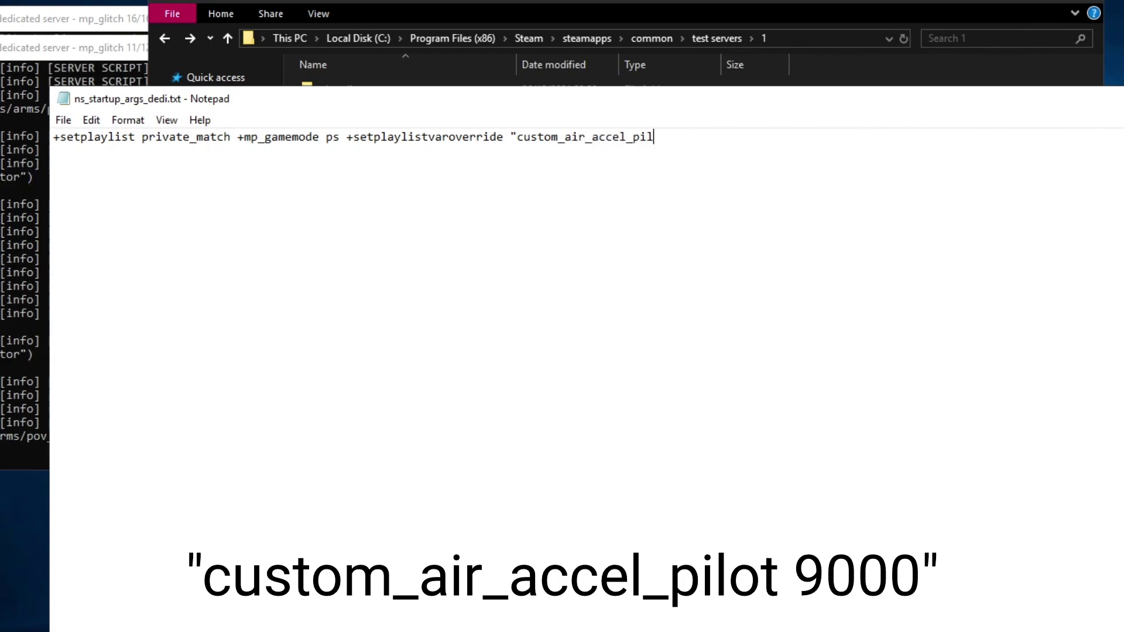
type("ot 9000\"")
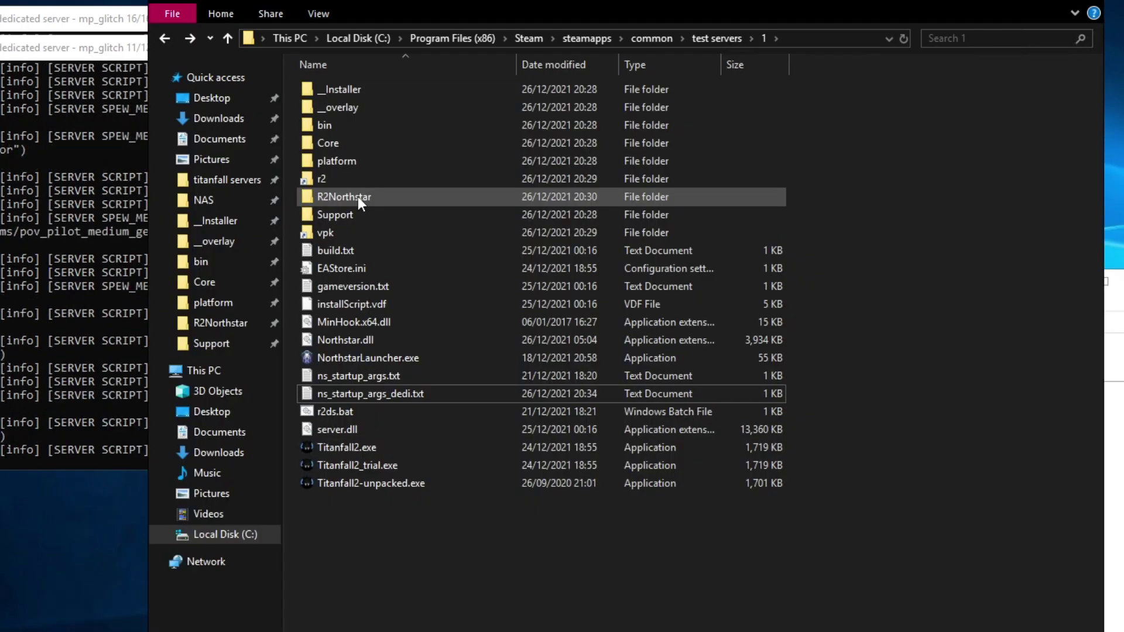
double_click(357, 197)
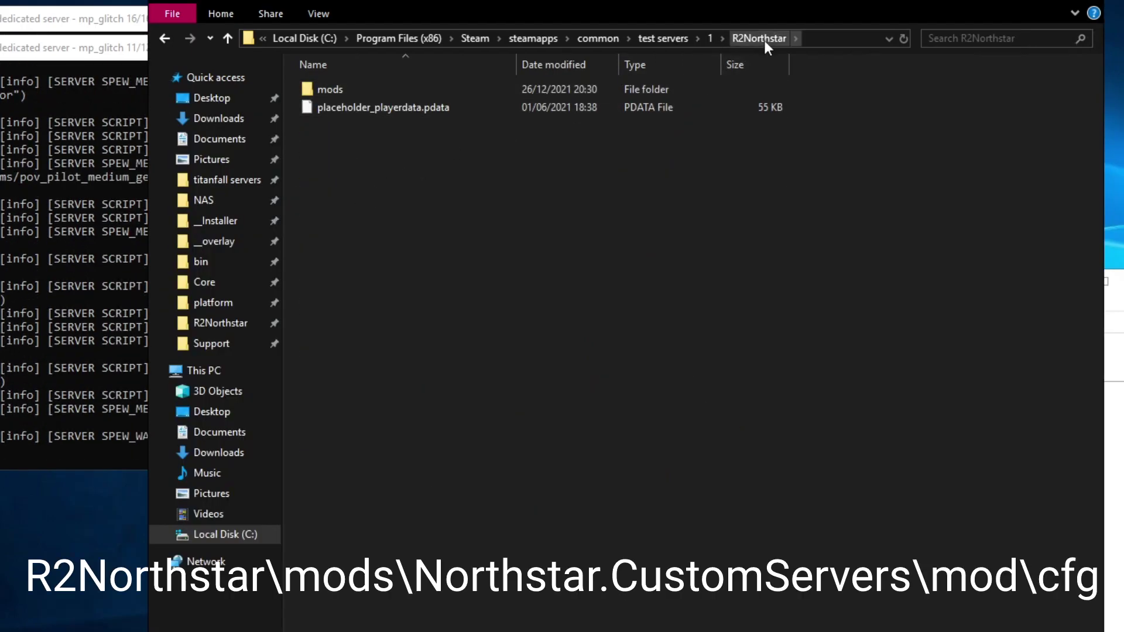
Step: Browse to mods\Northstar.CustomServers\mod\cfg and open autoexec_ns_server.cfg
double_click(417, 90)
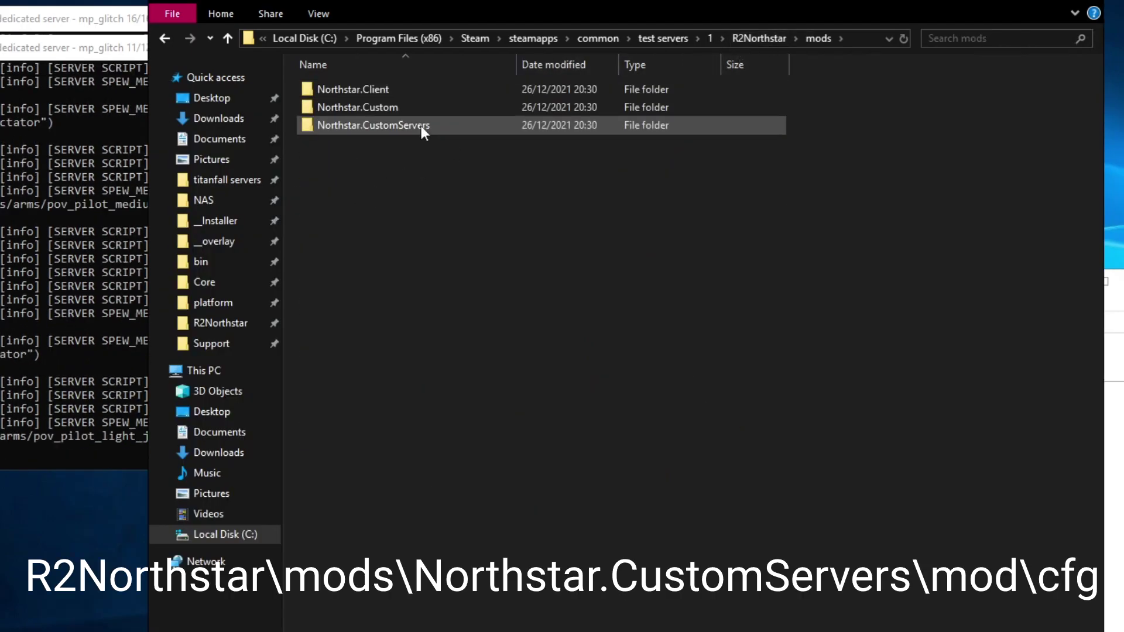
double_click(421, 125)
double_click(392, 89)
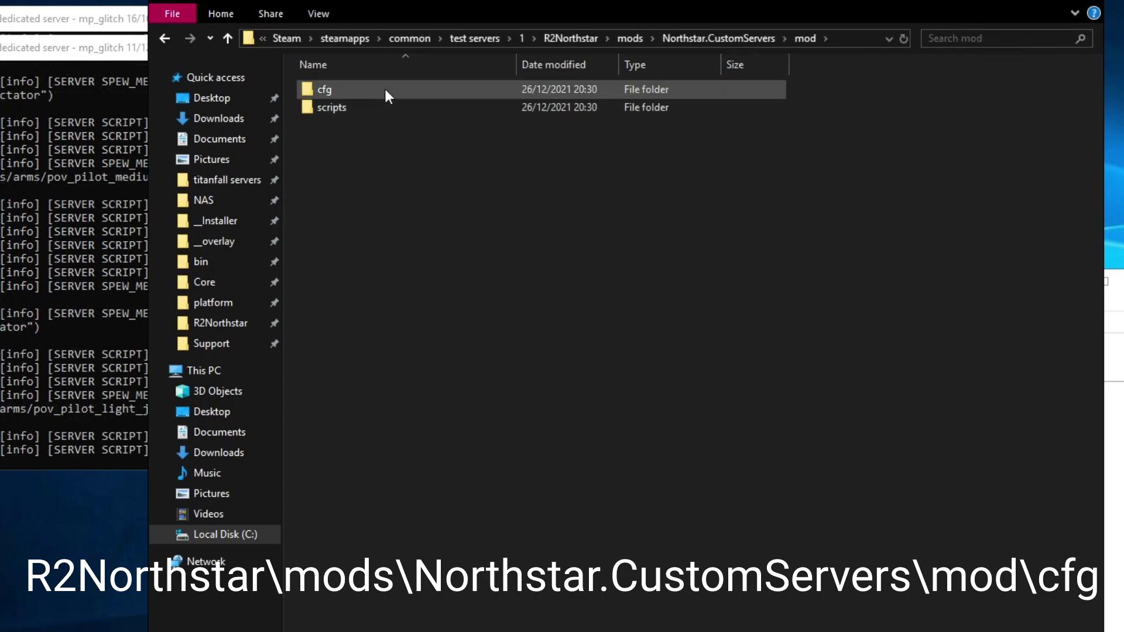
double_click(384, 88)
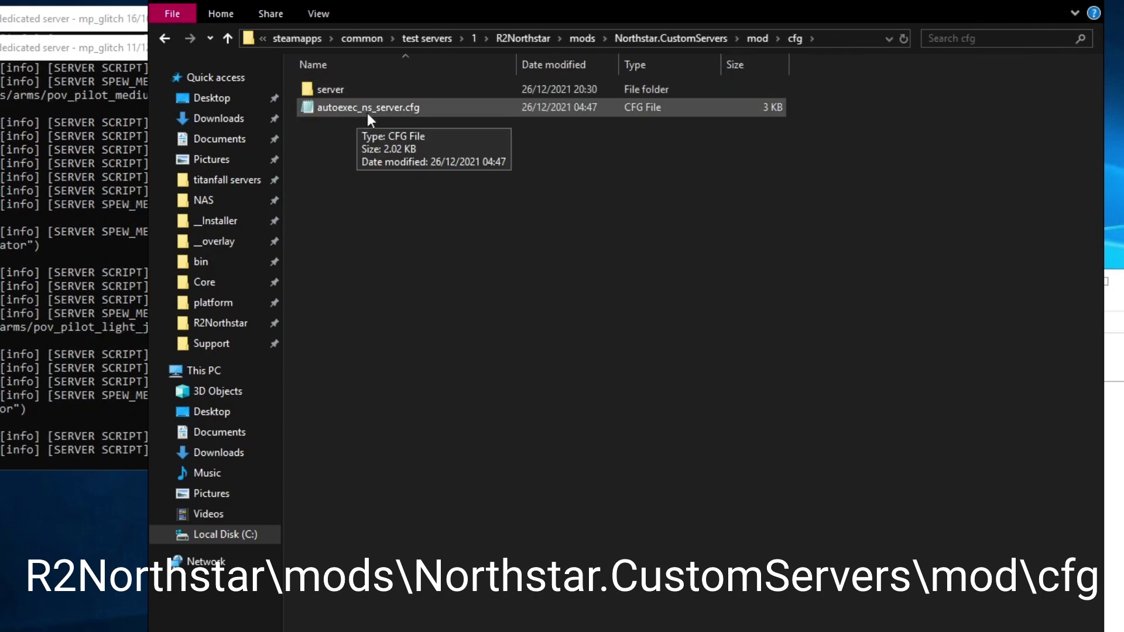
double_click(400, 109)
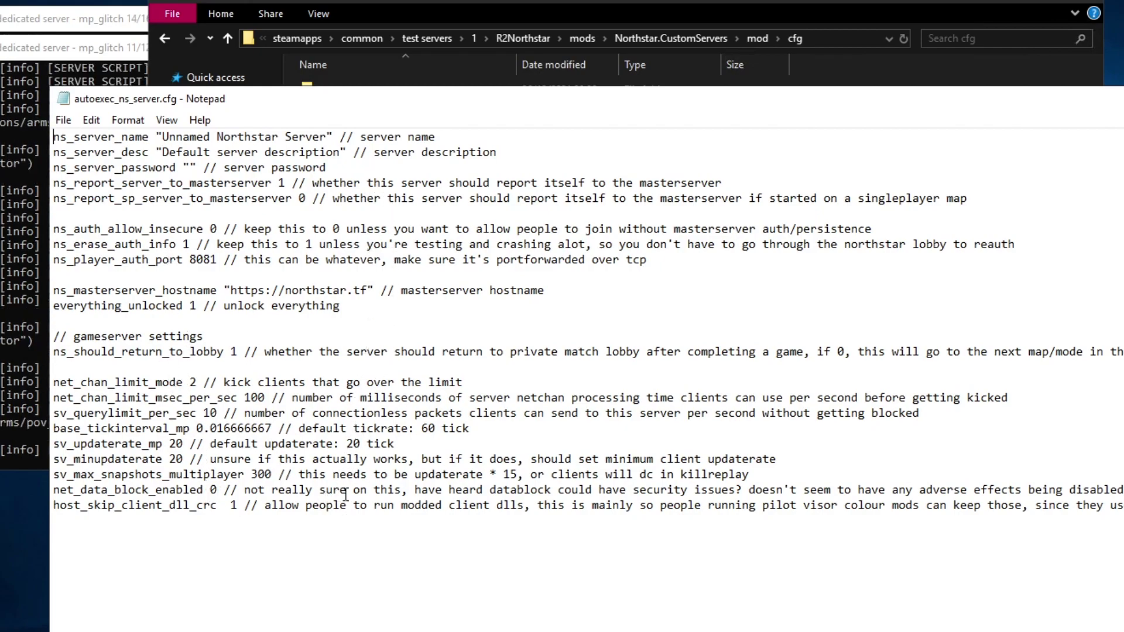
Step: Set the server name 'birb.cc test server', description 'kraber only', and ns_should_return_to_lobby 0
left_click_drag(162, 136, 326, 136)
type("birb")
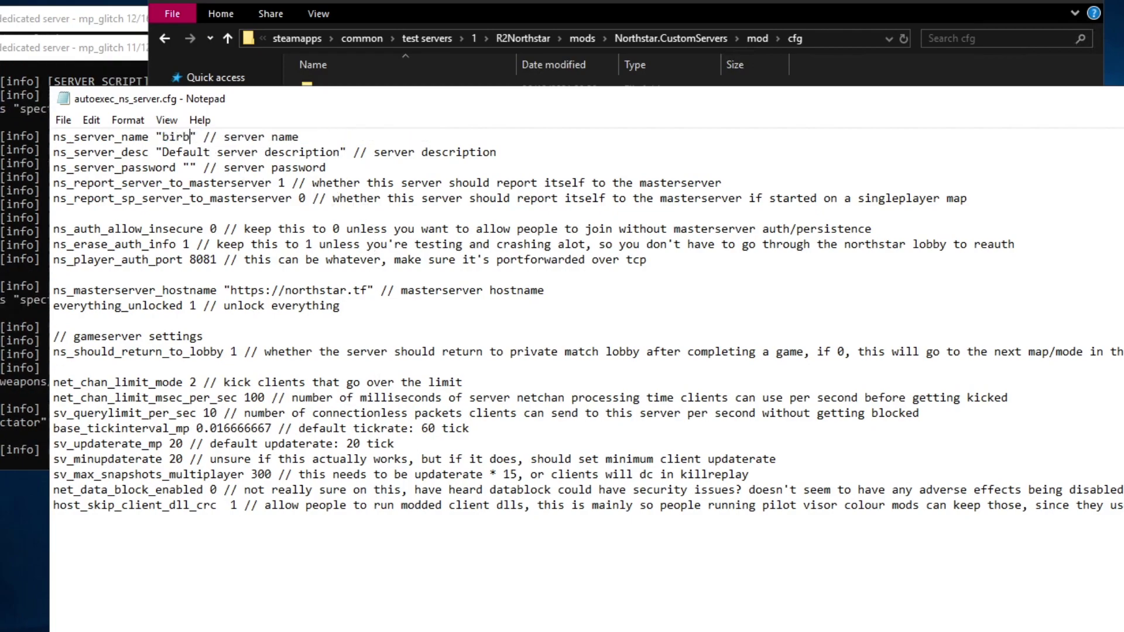
type(".cc t")
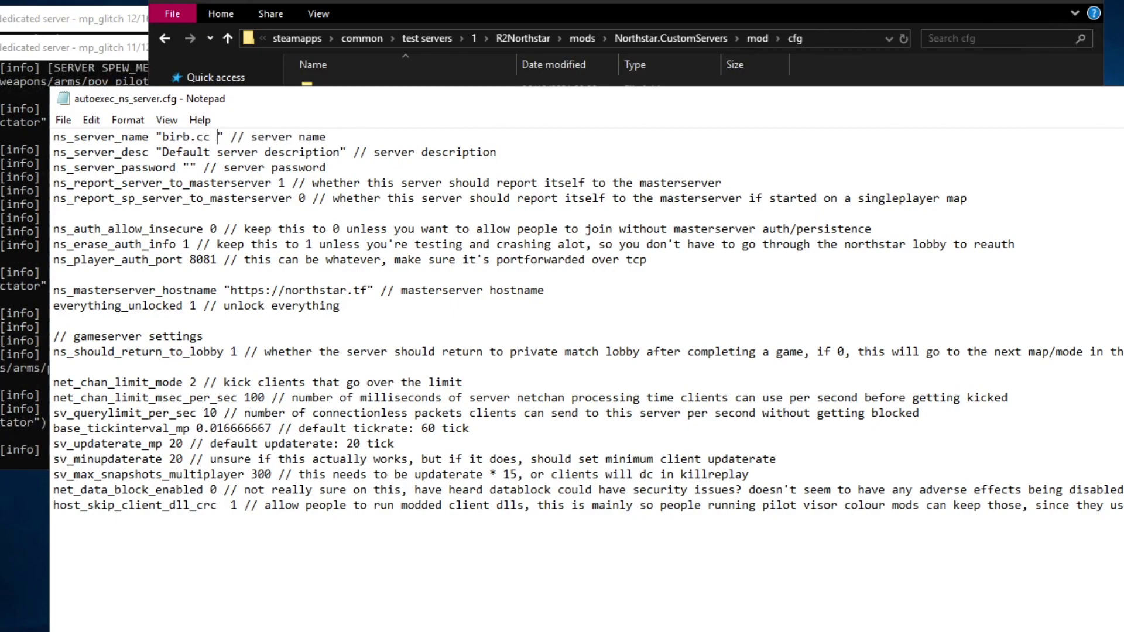
type("est server")
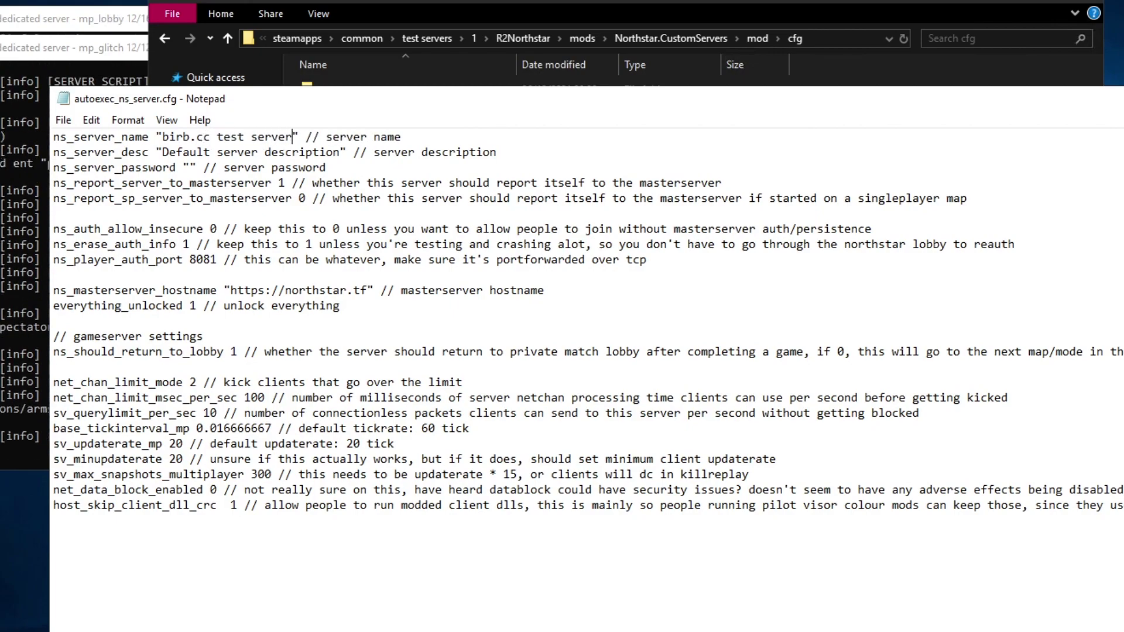
left_click_drag(163, 152, 340, 156)
type("kraber only")
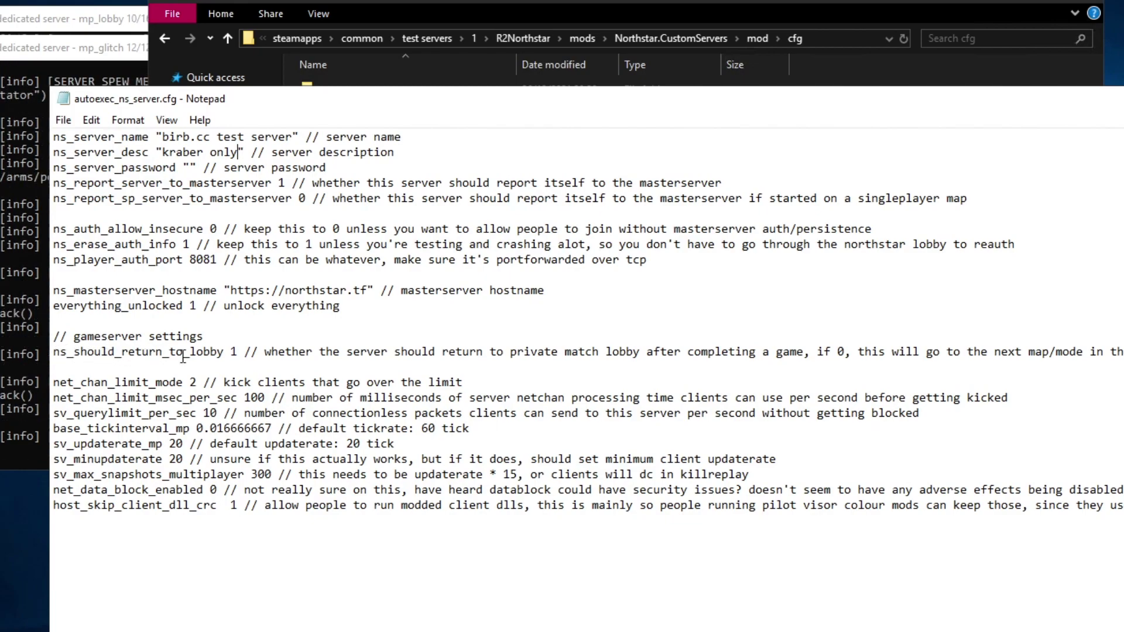
double_click(234, 352)
type("0")
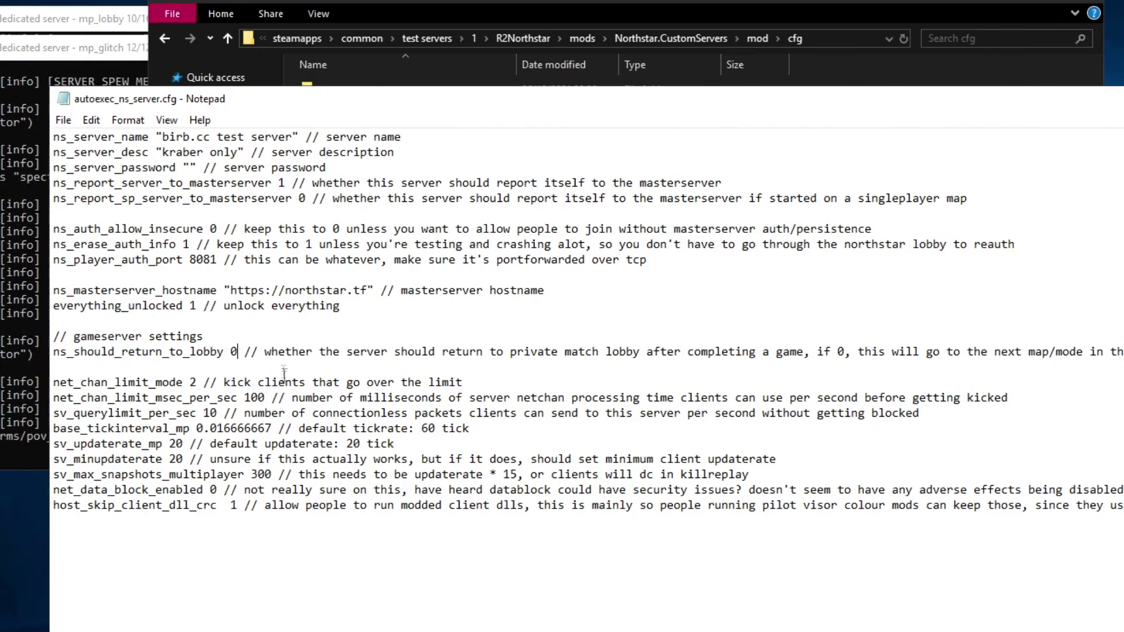
left_click(52, 320)
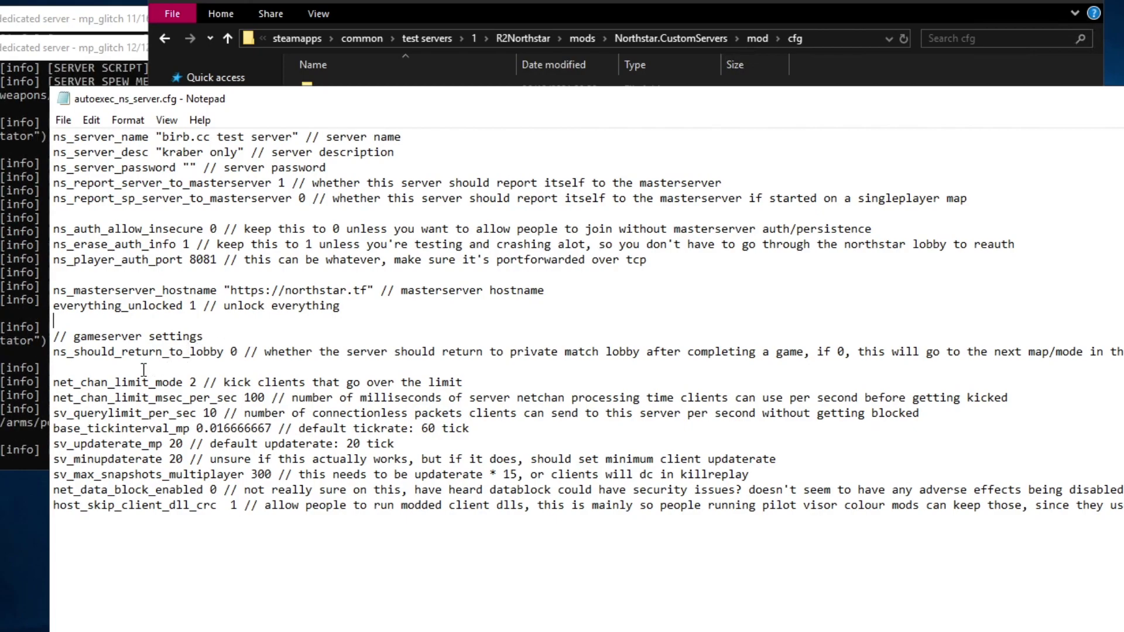
Step: Add ns_private_match_only_host_can_change_settings 2 on a new line near ns_should_return_to_lobby
key("Return")
key("Up")
type("ns_private_match_only_host_can_change_settings 1")
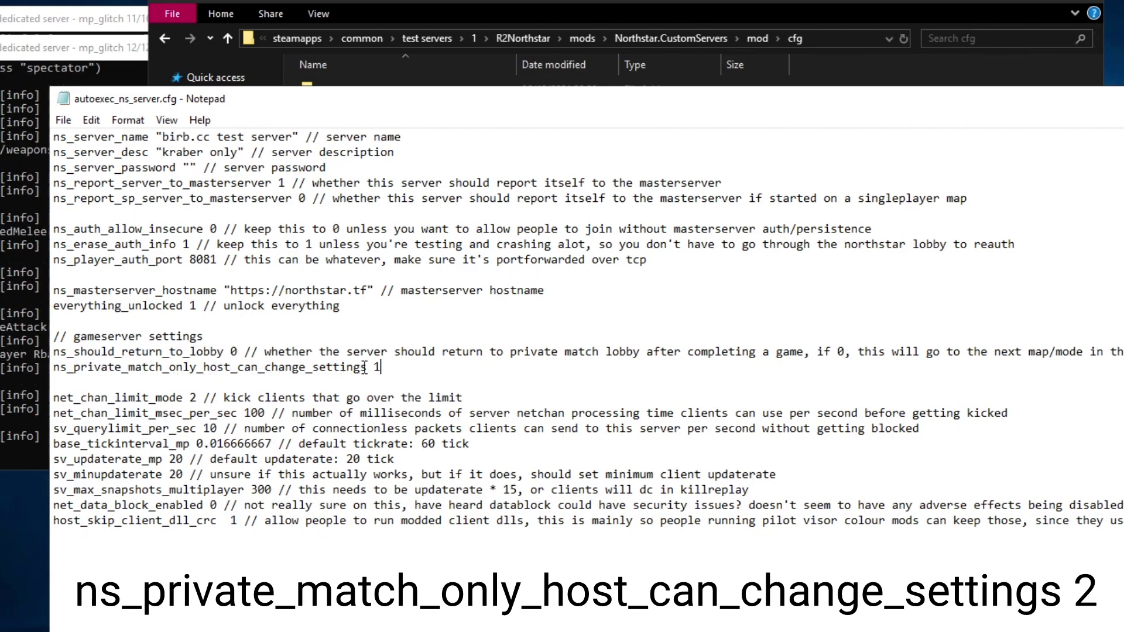
type("2")
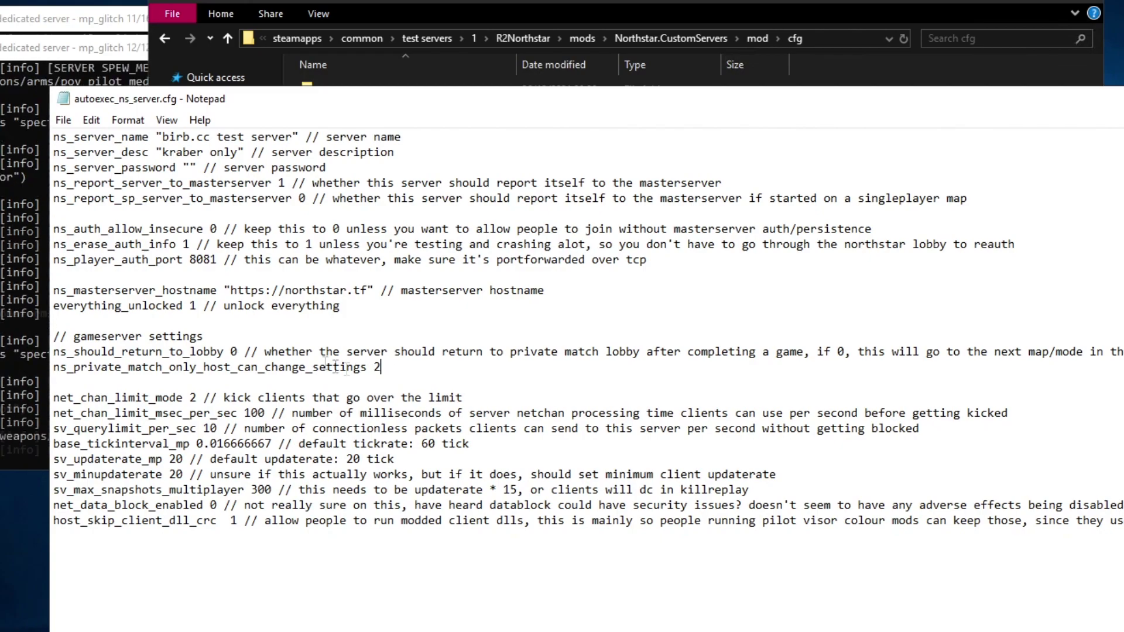
left_click_drag(88, 352, 230, 352)
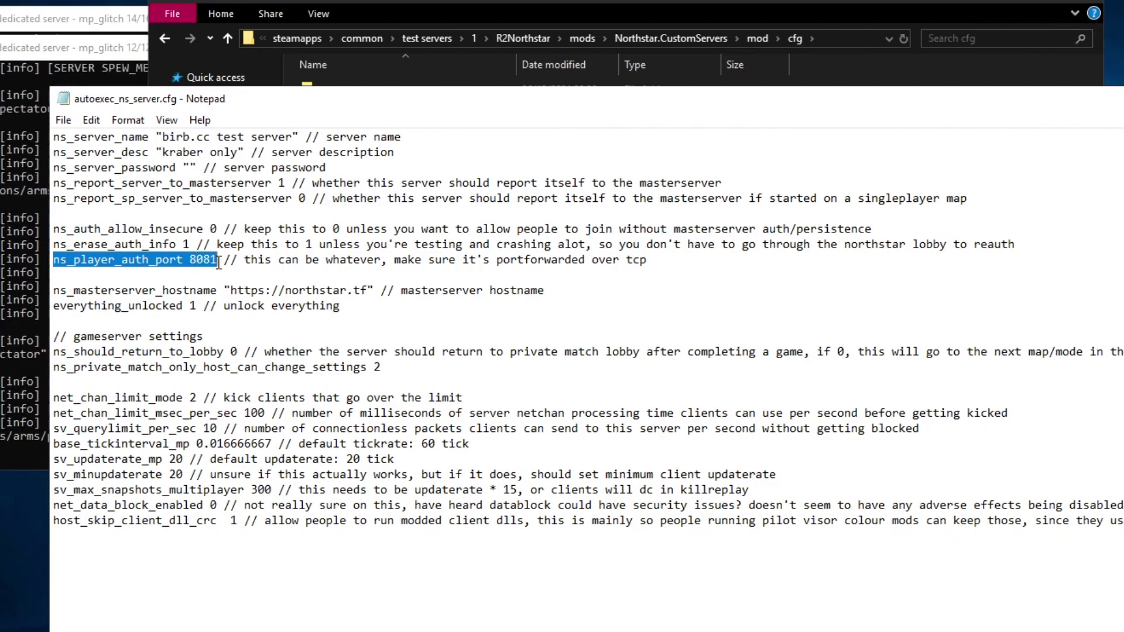
left_click(203, 290)
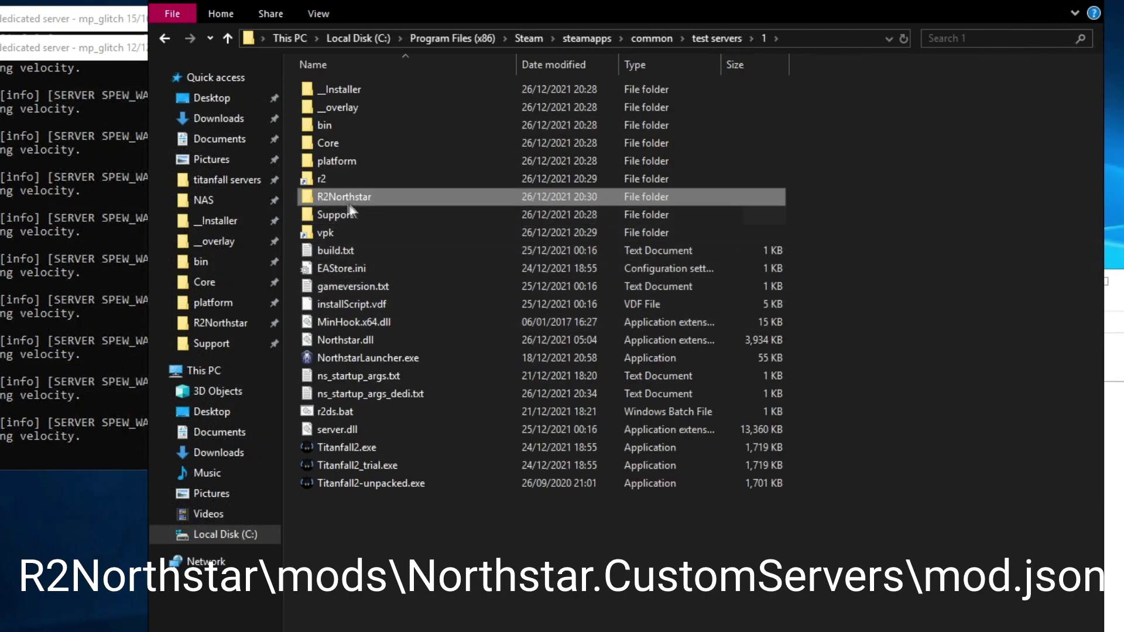
Step: Open mod.json in R2Northstar\mods\Northstar.CustomServers
double_click(339, 198)
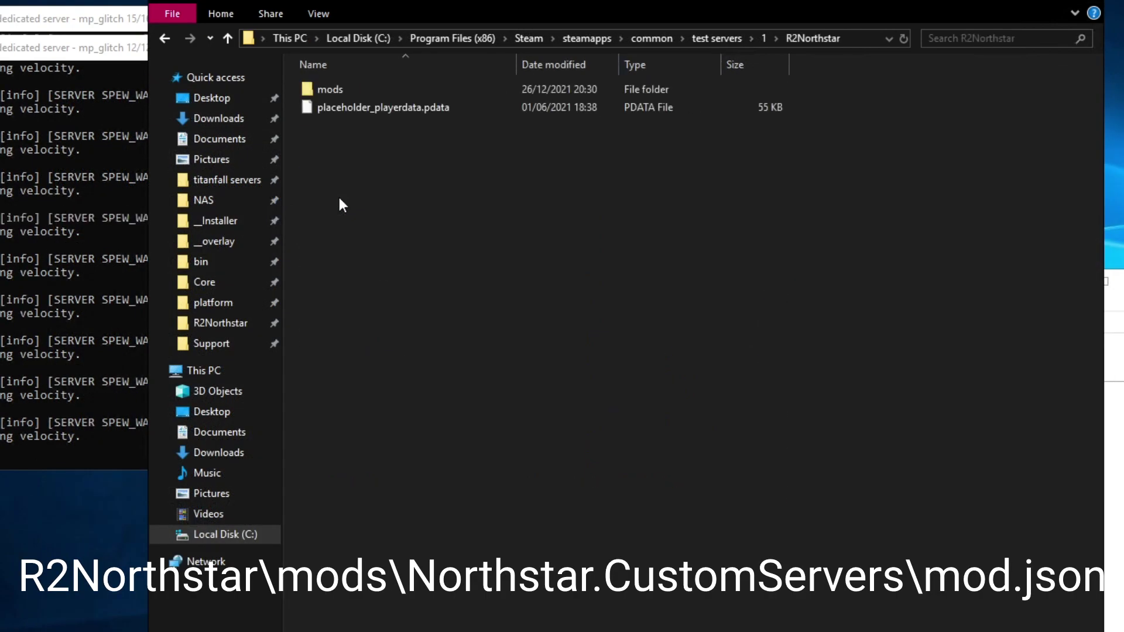
double_click(346, 92)
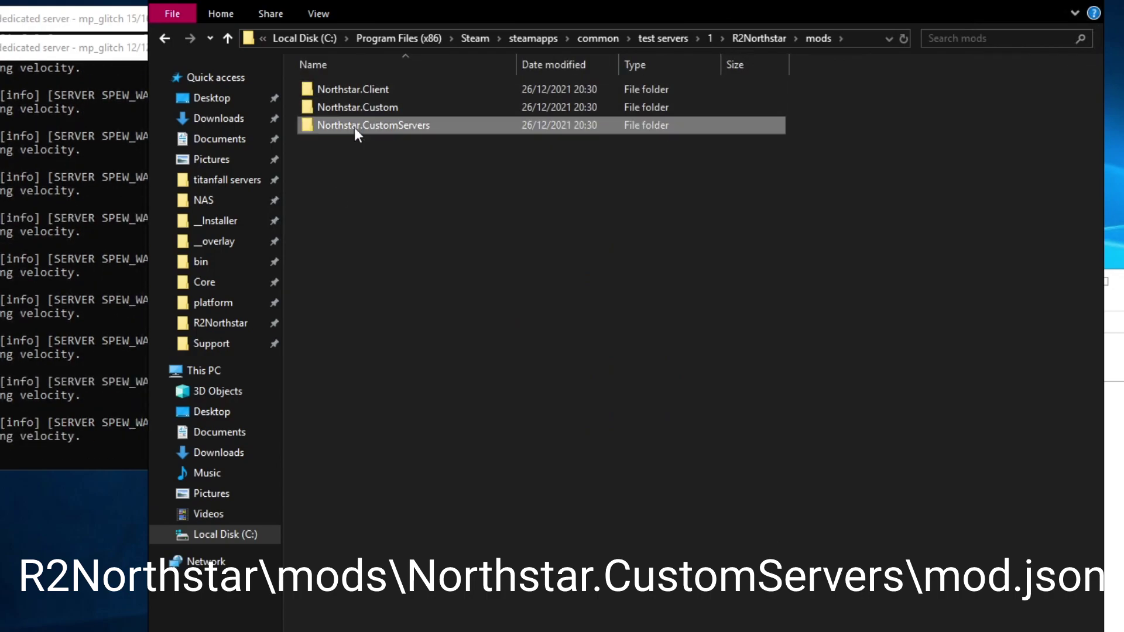
double_click(354, 126)
double_click(342, 107)
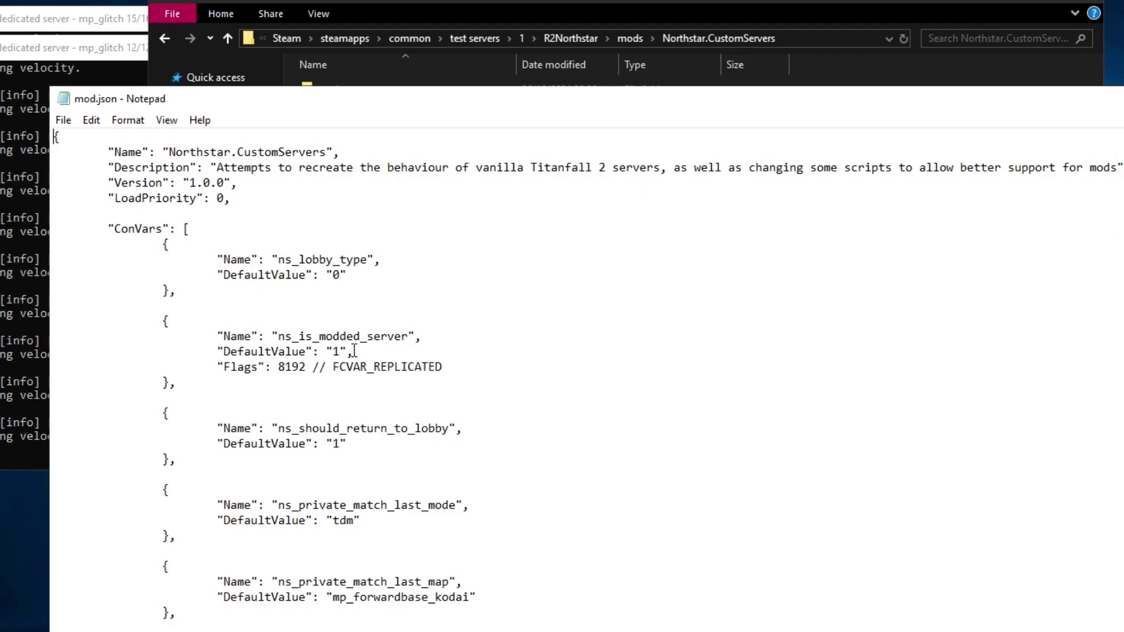
Step: Replace the default map mp_forwardbase_kodai with mp_colony02
scroll(332, 458, "down", 1)
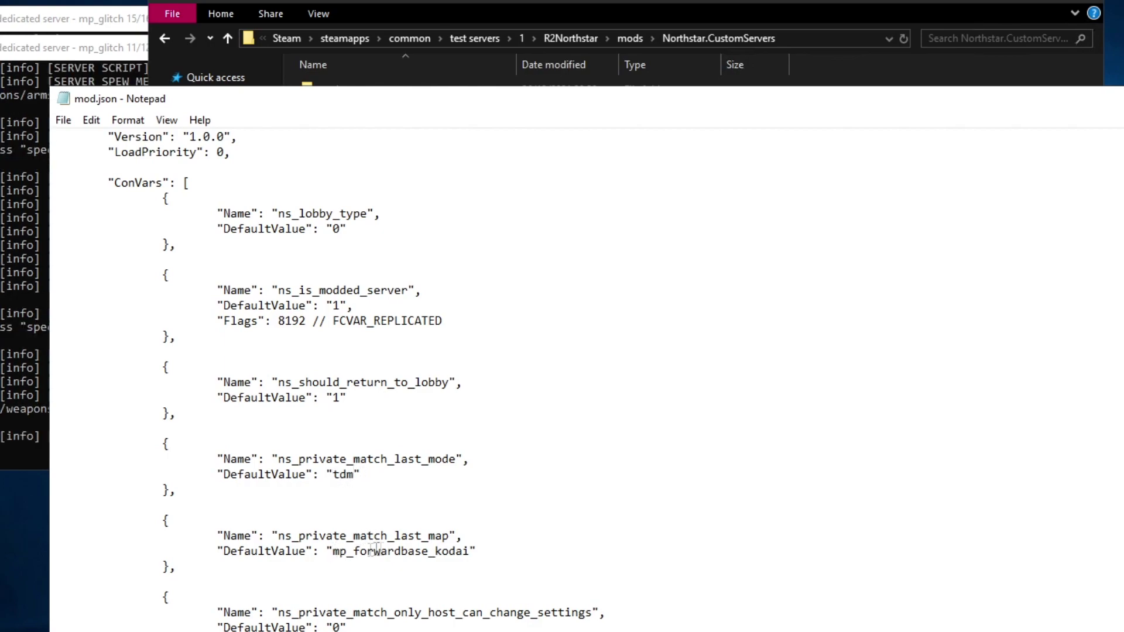
left_click_drag(333, 551, 469, 551)
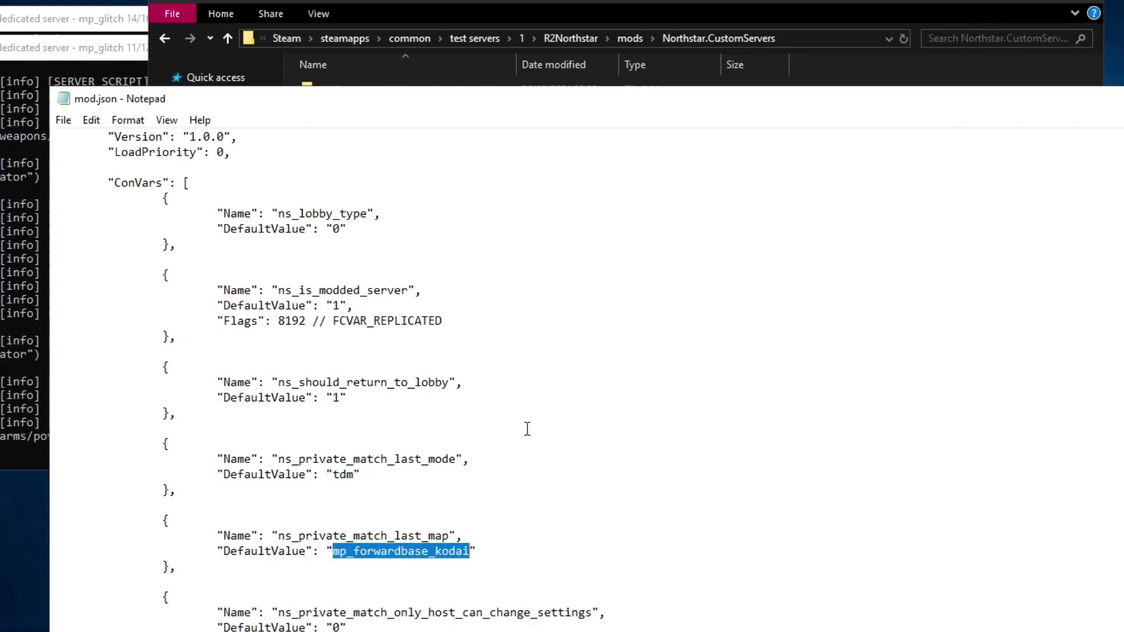
type("m")
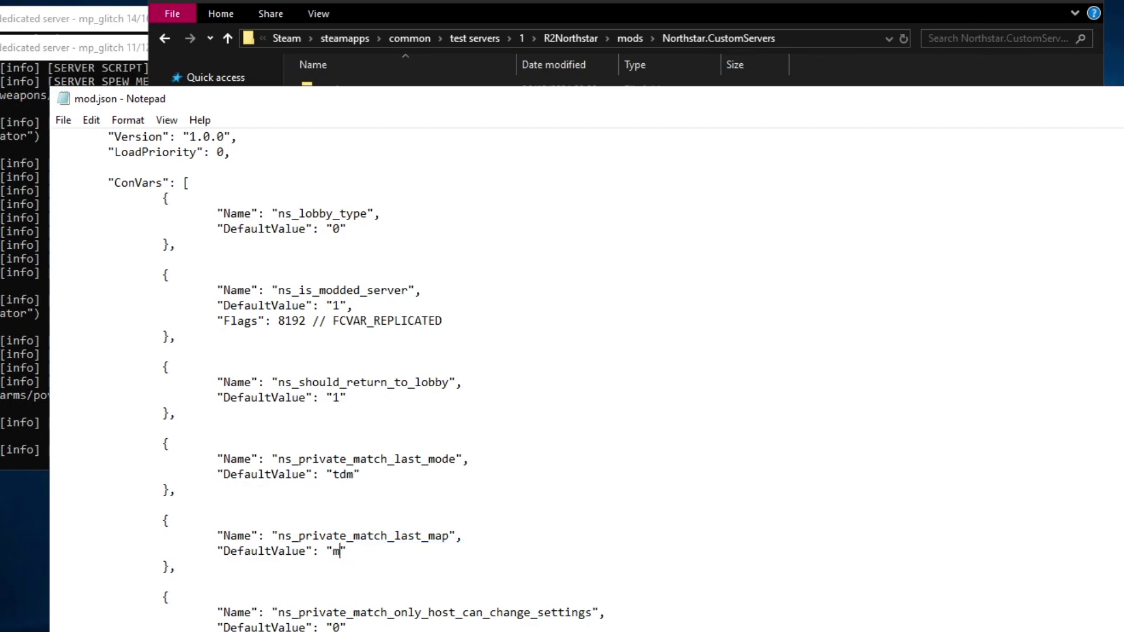
type("p_colony02")
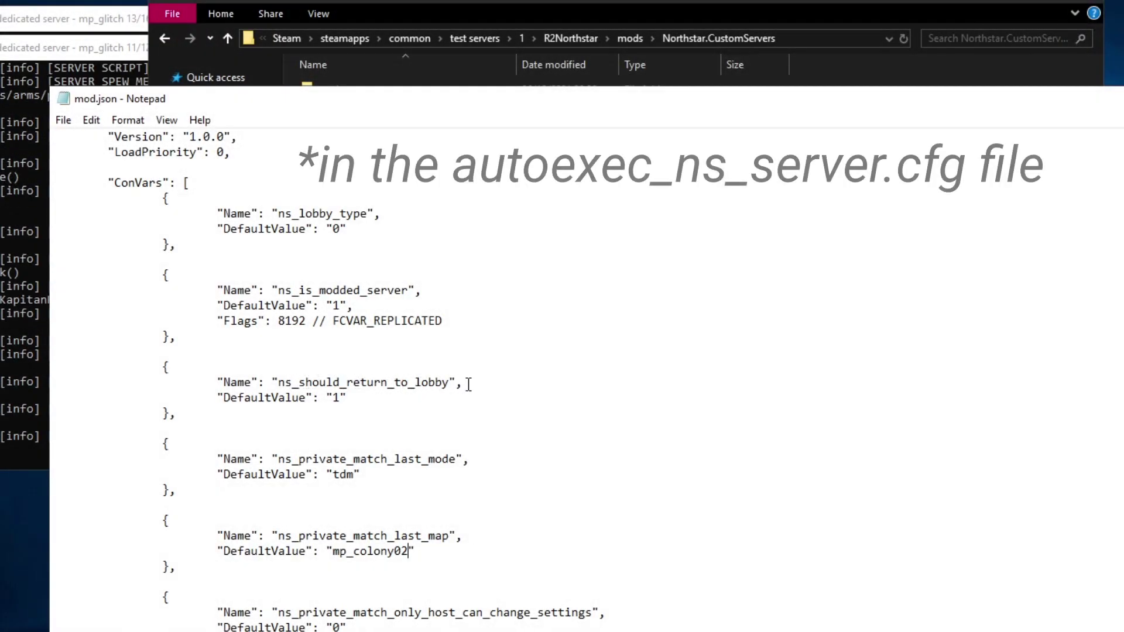
left_click_drag(333, 552, 410, 553)
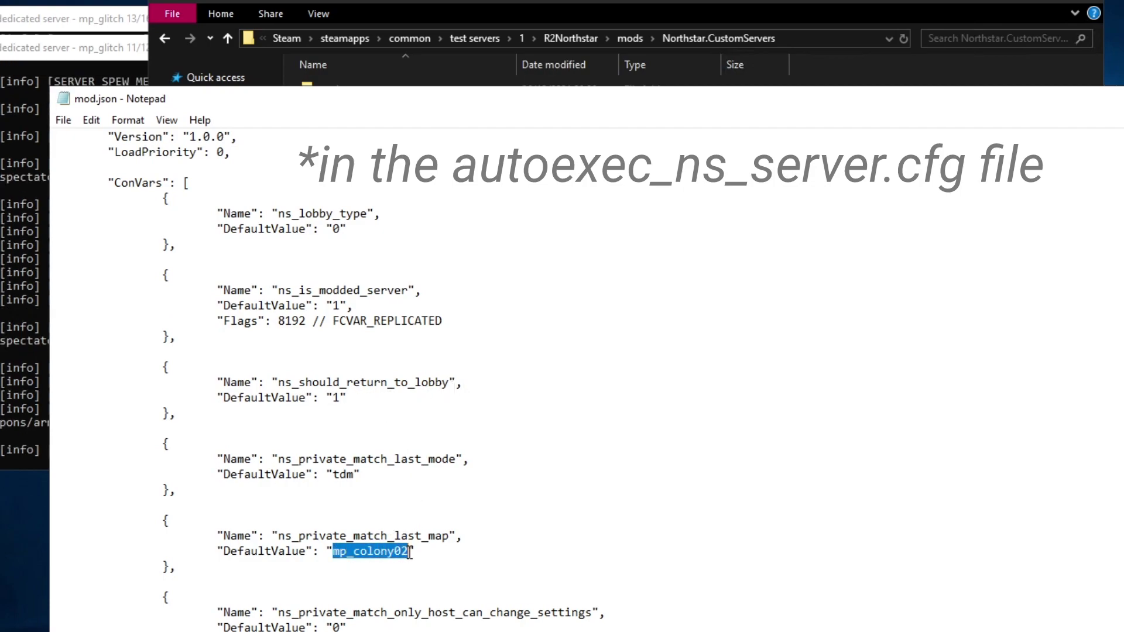
left_click(337, 552)
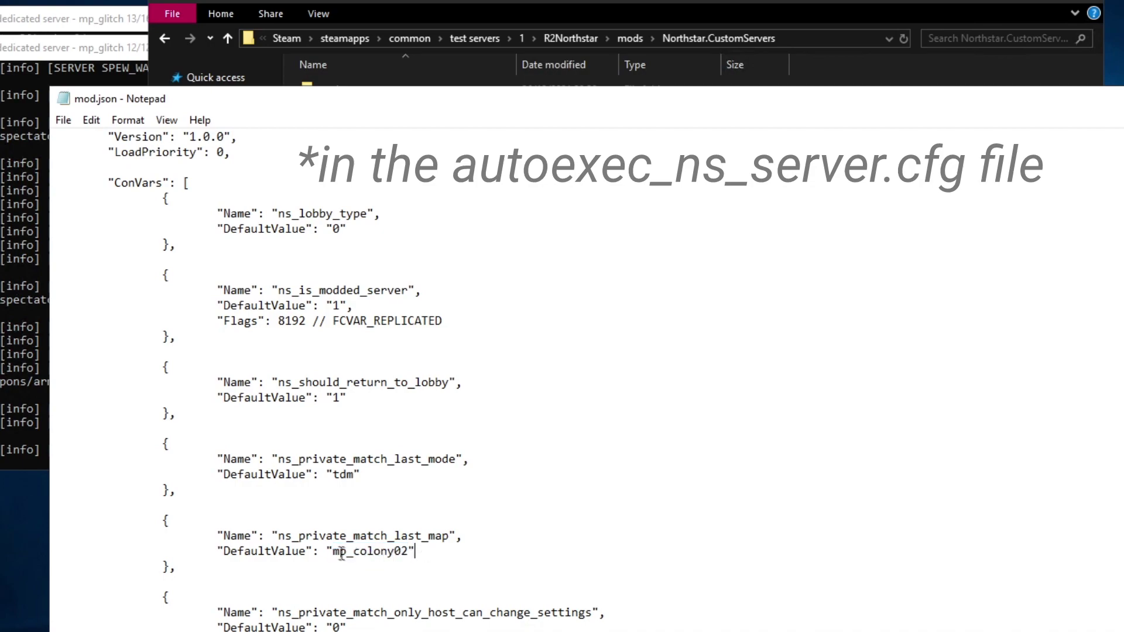
left_click_drag(333, 552, 410, 552)
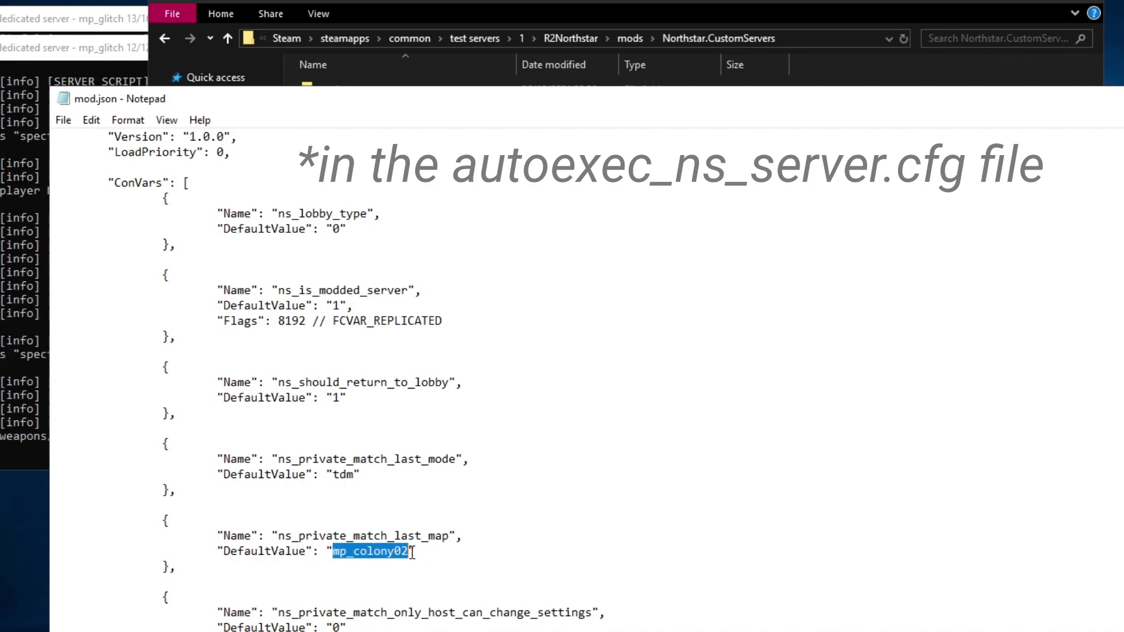
Step: Change the ns_private_match_last_mode default from tdm to ps
left_click_drag(332, 475, 354, 475)
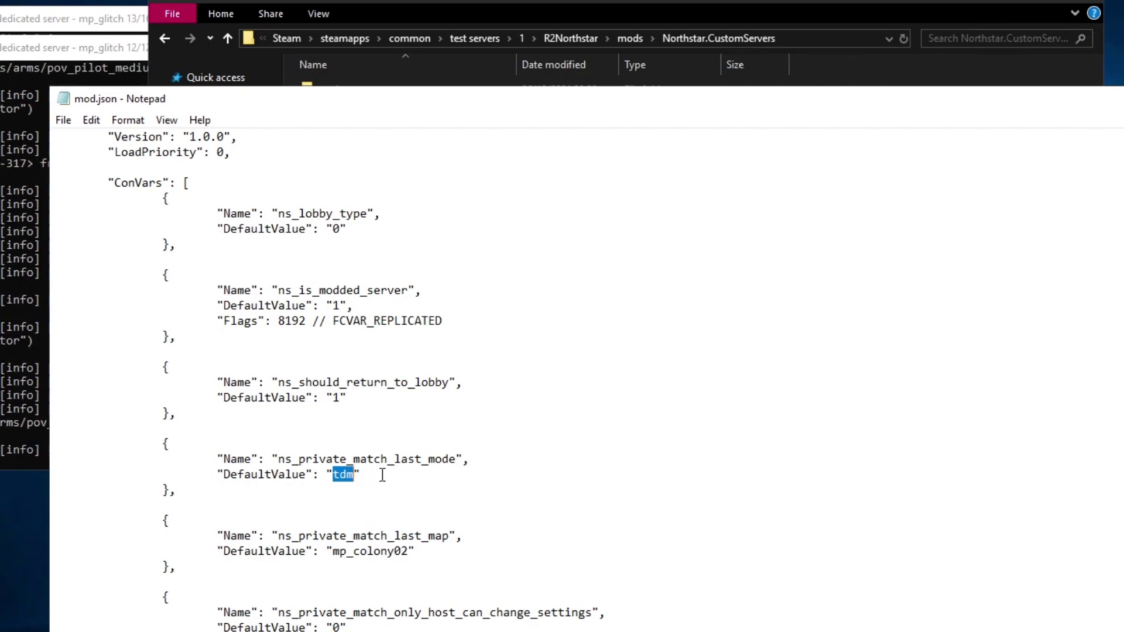
type("ps")
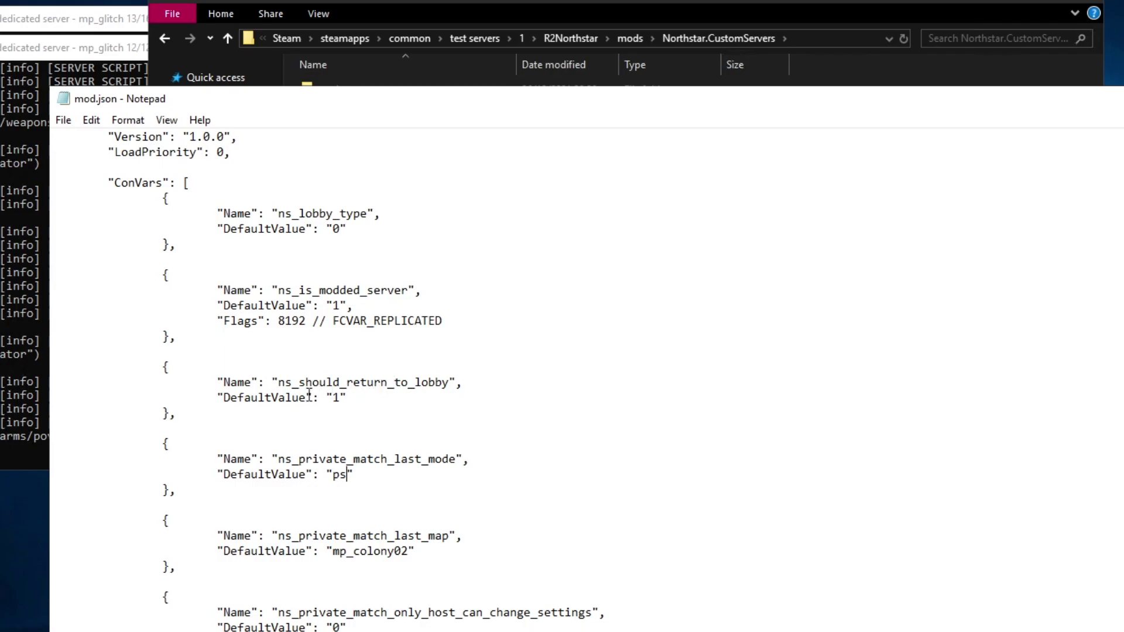
left_click_drag(250, 416, 132, 375)
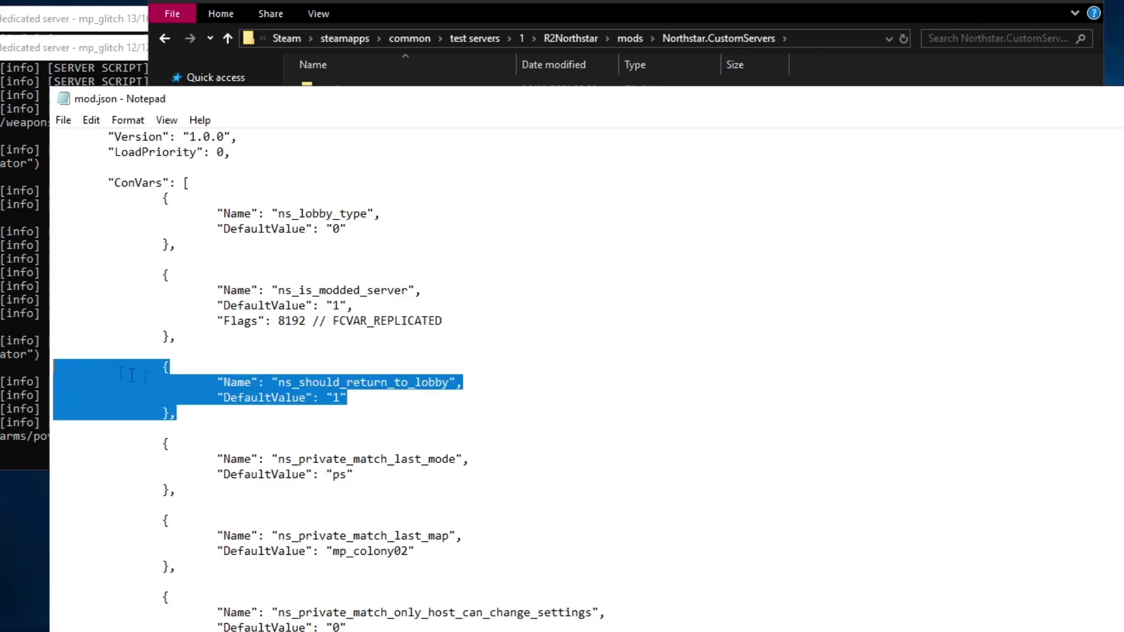
Step: Paste the two weapon-restriction ConVars from restrict.txt after the "ConVars": [ line
left_click(433, 419)
scroll(433, 419, "down", 1)
scroll(433, 521, "up", 2)
left_click(243, 230)
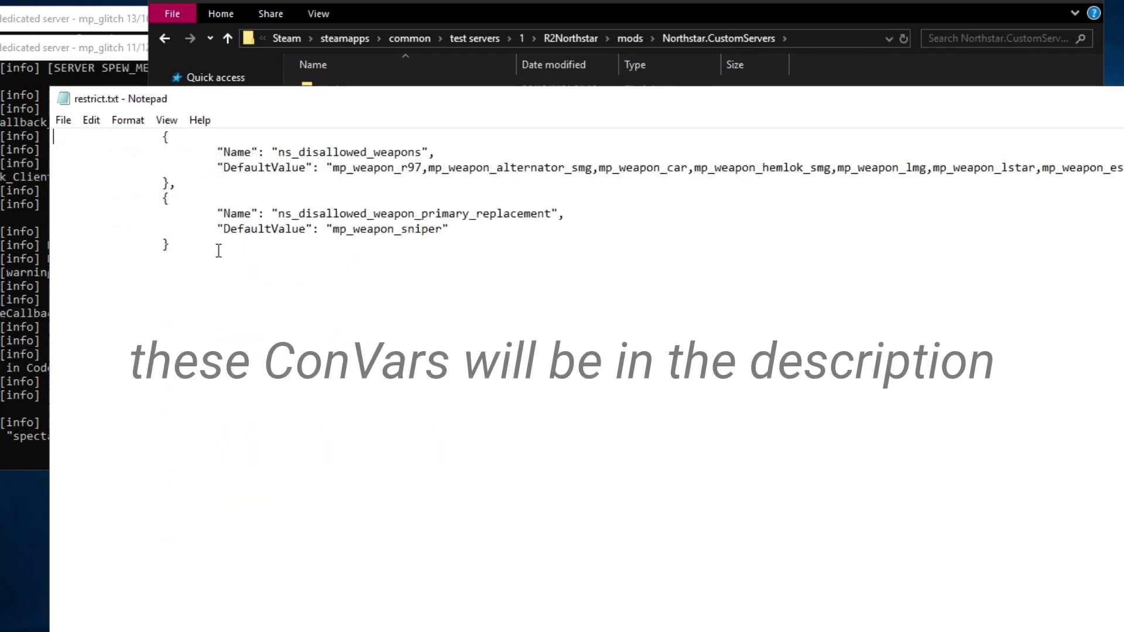
left_click_drag(216, 251, 54, 136)
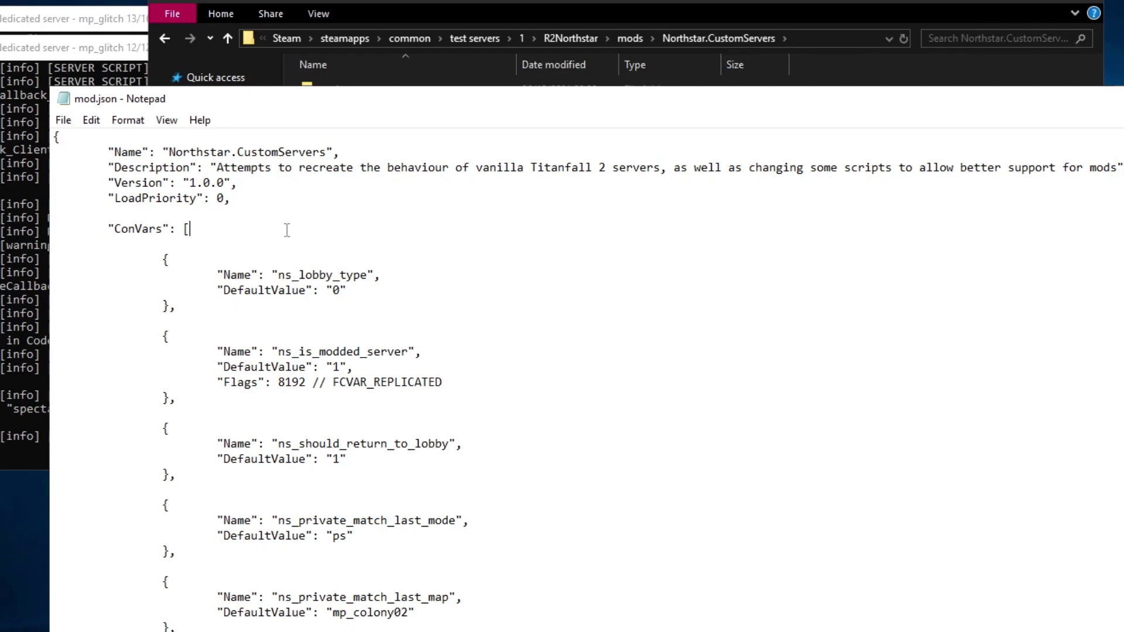
key("ctrl+v")
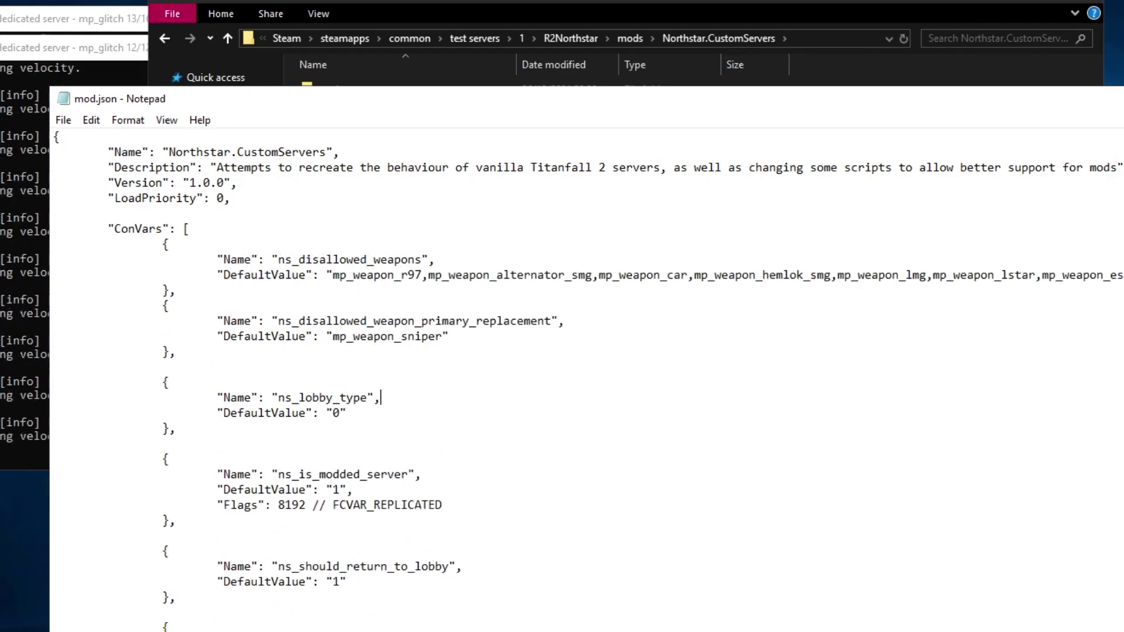
scroll(585, 351, "right", 20)
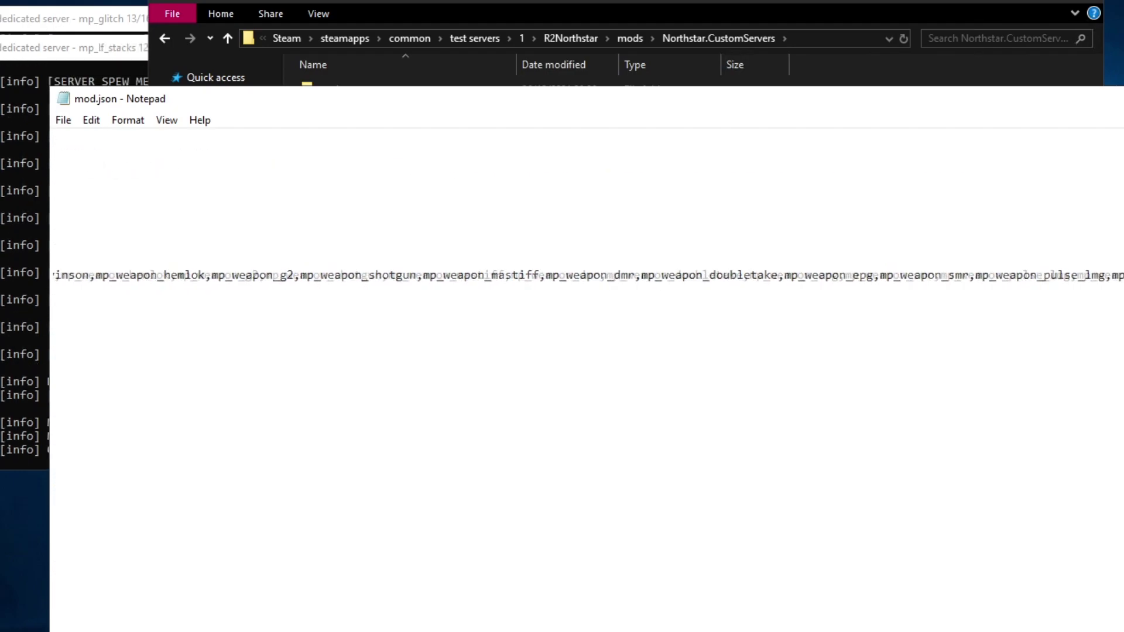
scroll(396, 322, "left", 20)
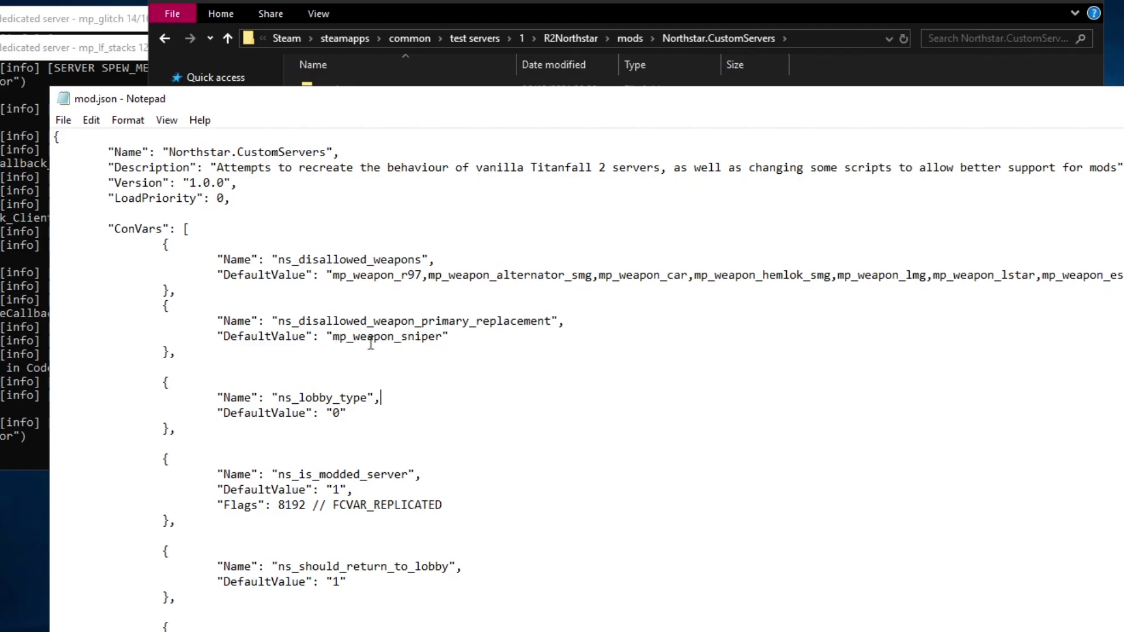
Step: Set the replacement weapon to mp_weapon_shotgun
left_click_drag(401, 337, 443, 337)
type("mastiff")
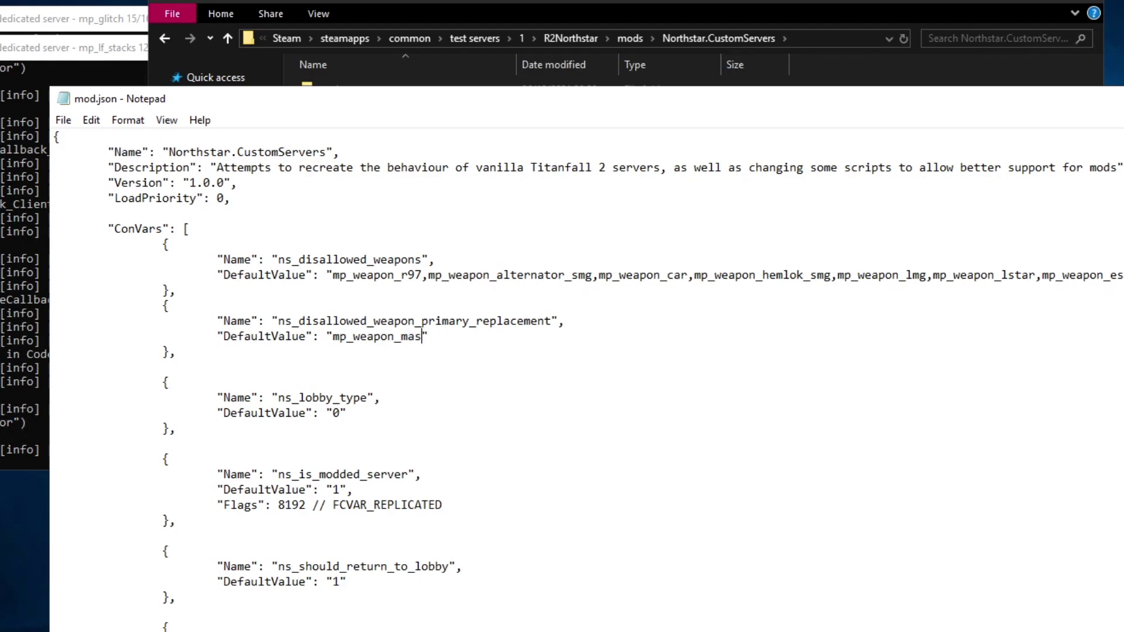
key("ctrl+BackSpace")
key("ctrl+z")
key("Right")
key("BackSpace")
key("BackSpace")
key("BackSpace")
key("BackSpace")
key("BackSpace")
key("BackSpace")
key("BackSpace")
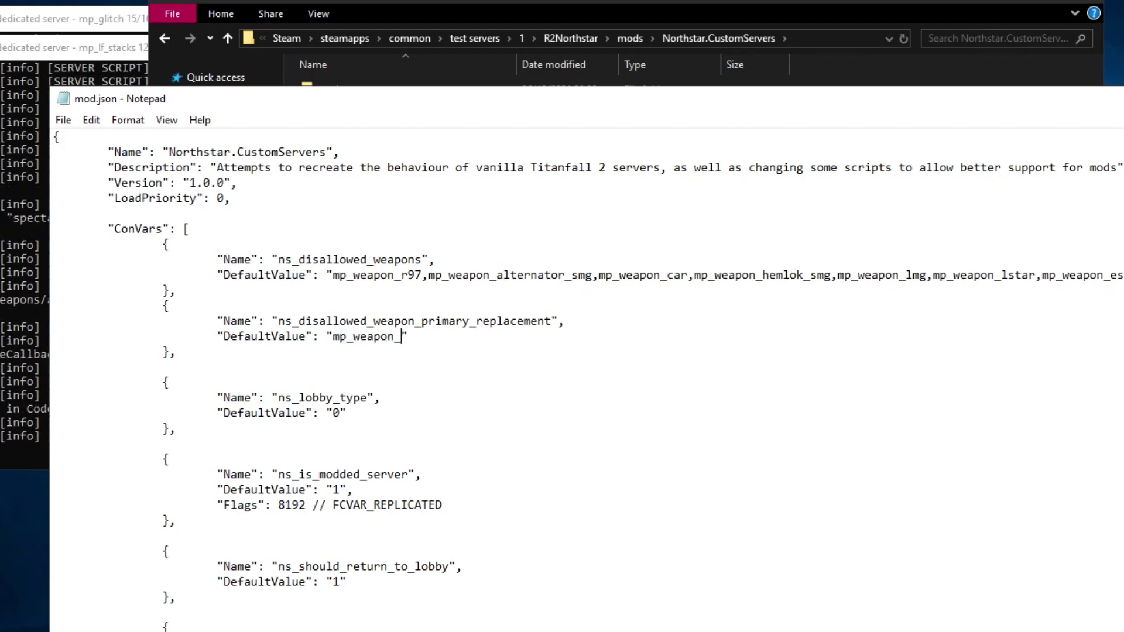
type("shotgun")
Step: Delete mp_weapon_mastiff from the disallowed weapons list
left_click(622, 277)
scroll(623, 277, "right", 5)
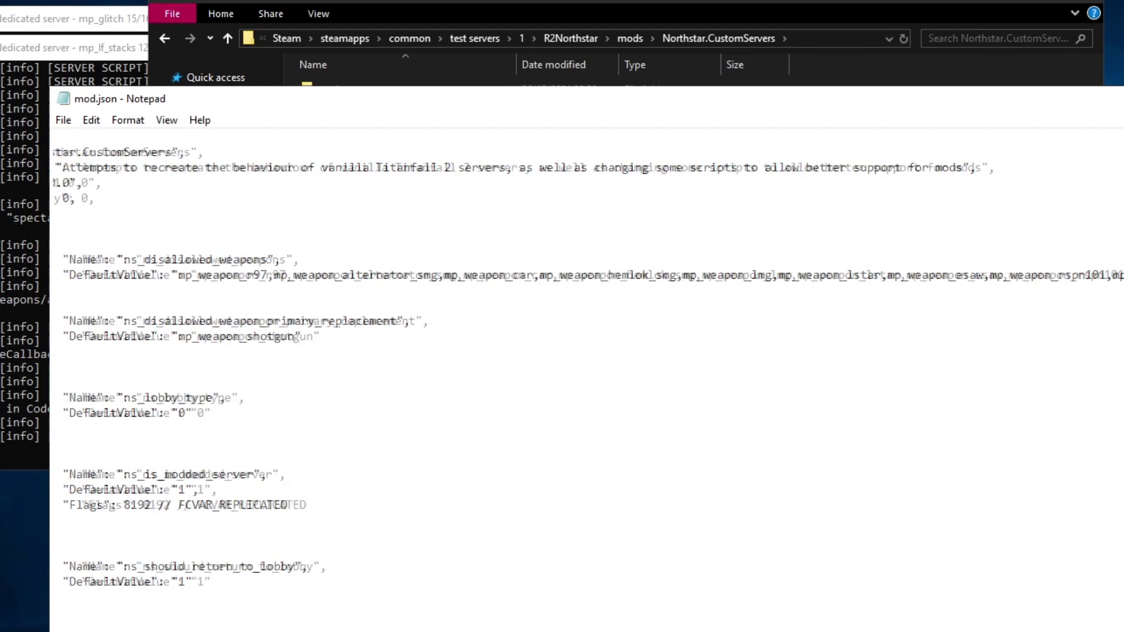
scroll(945, 281, "right", 4)
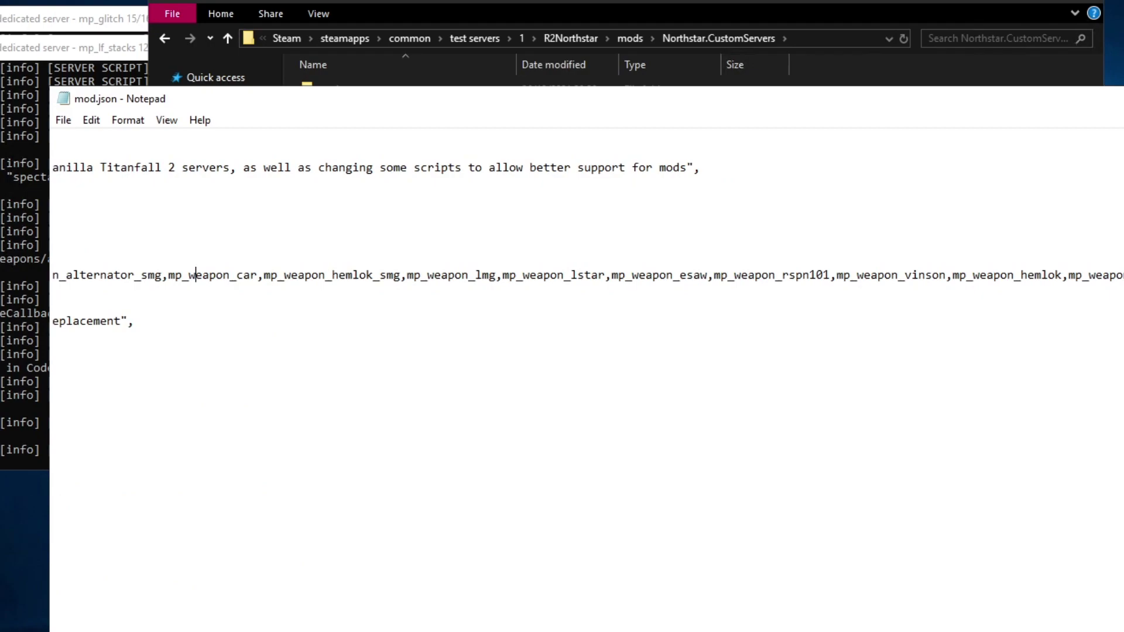
left_click_drag(1111, 275, 875, 277)
key("BackSpace")
key("BackSpace")
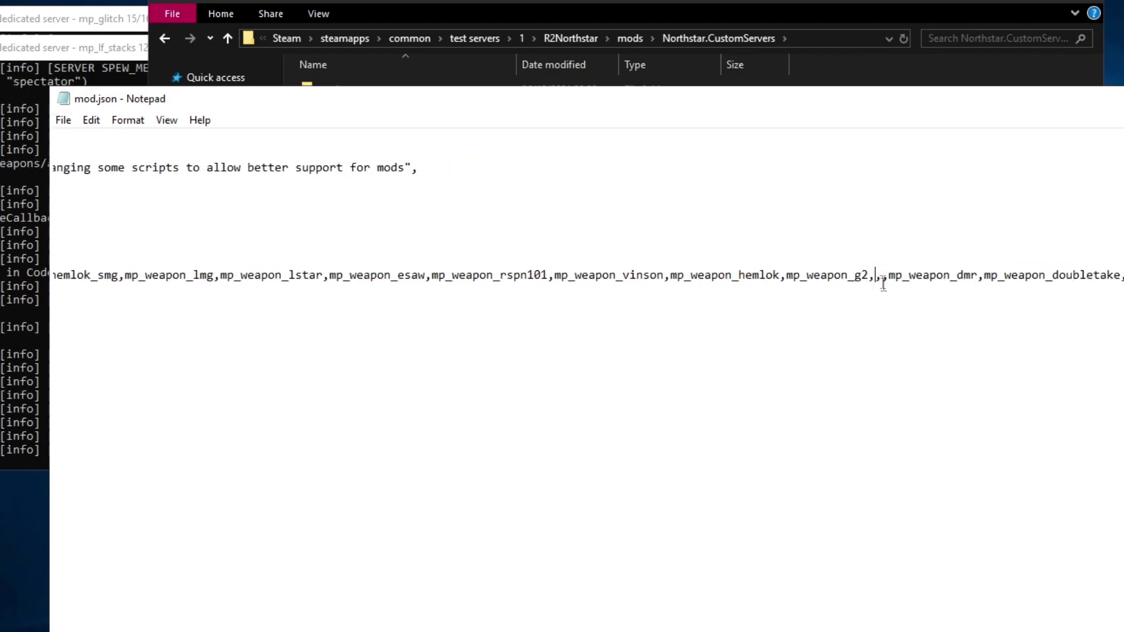
Step: Remove the shotgun pistol entry from the disallowed list and close mod.json
scroll(585, 275, "right", 8)
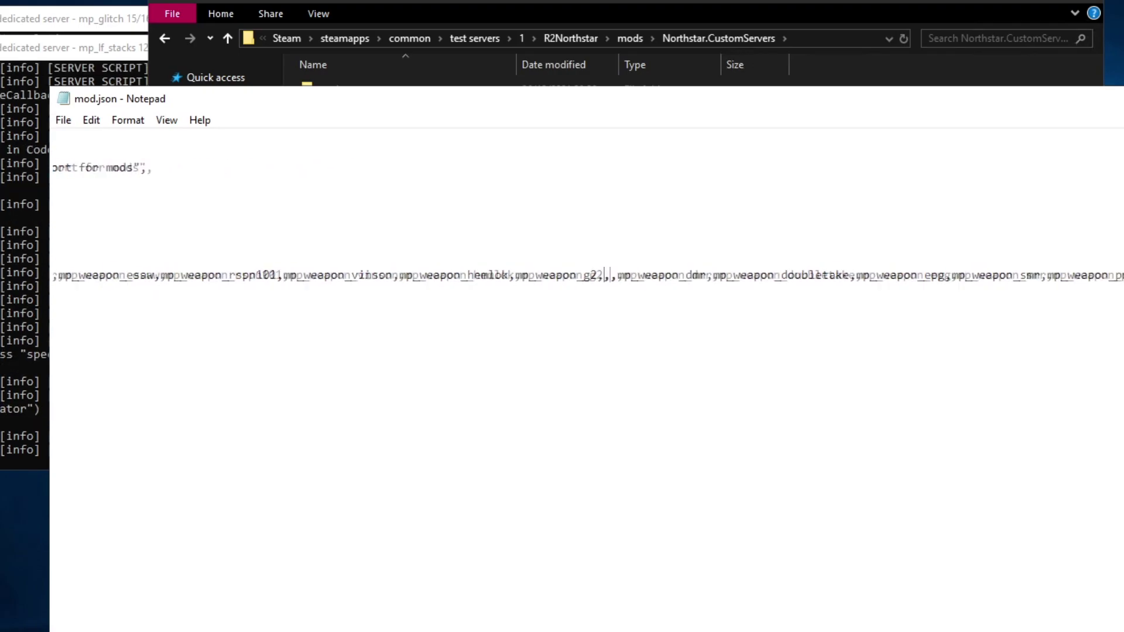
scroll(585, 275, "right", 8)
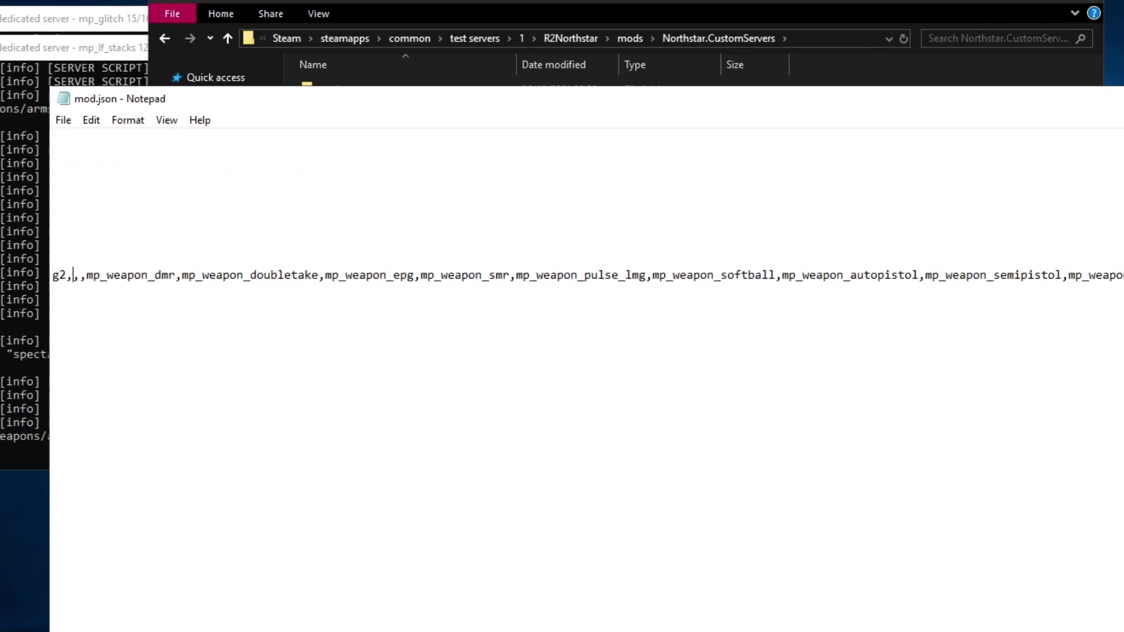
left_click(771, 274)
key("ctrl+z")
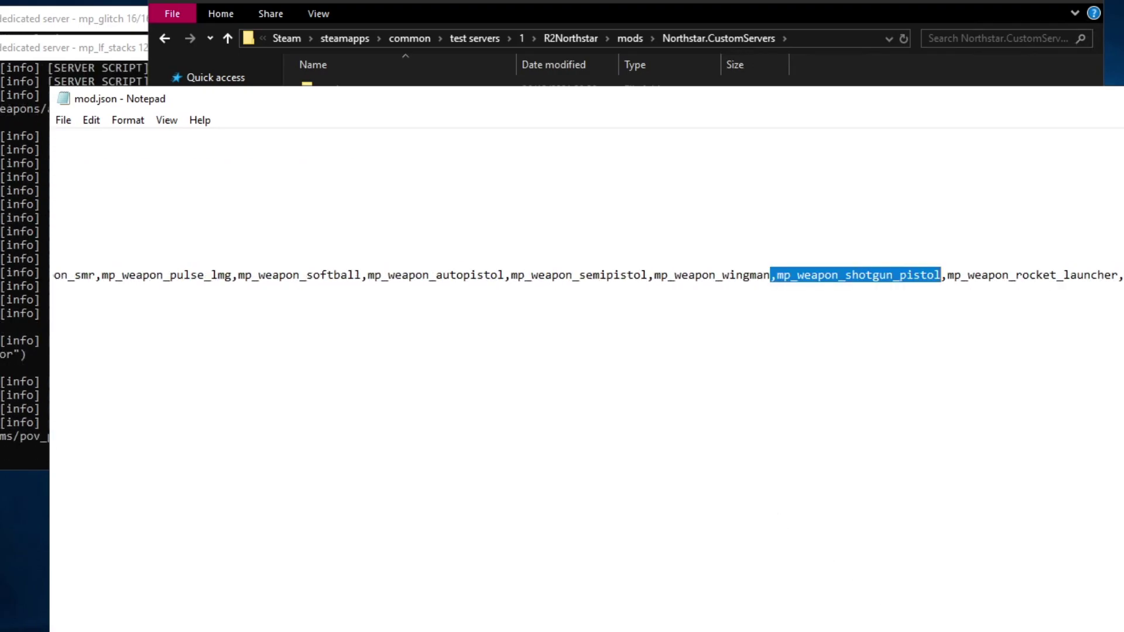
scroll(751, 483, "left", 3)
key("Delete")
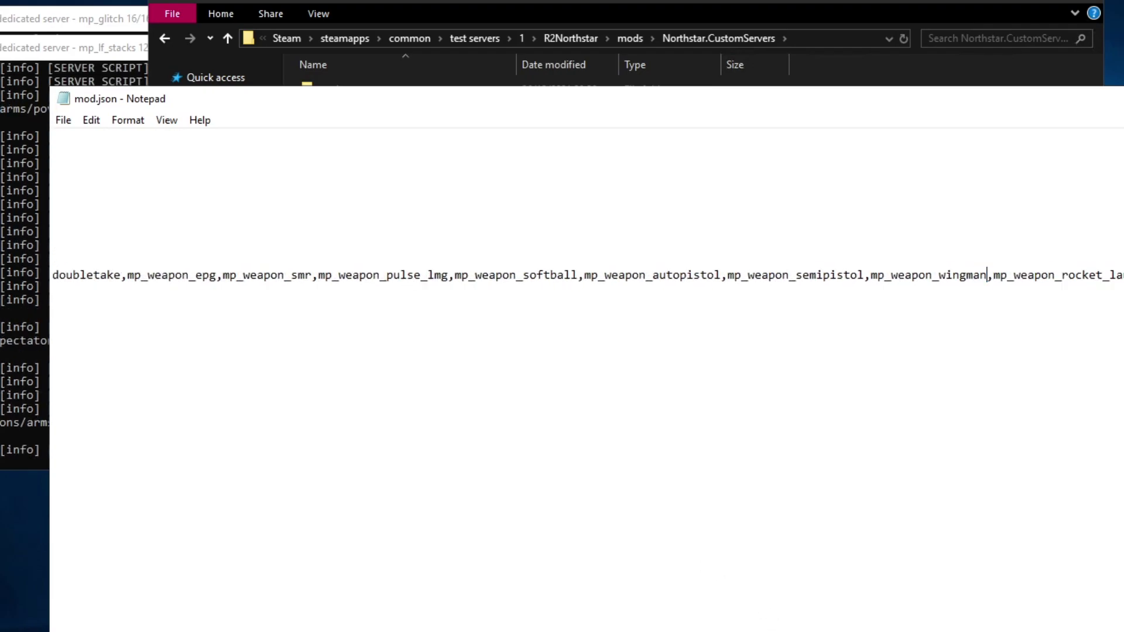
scroll(585, 275, "left", 10)
key("alt+F4")
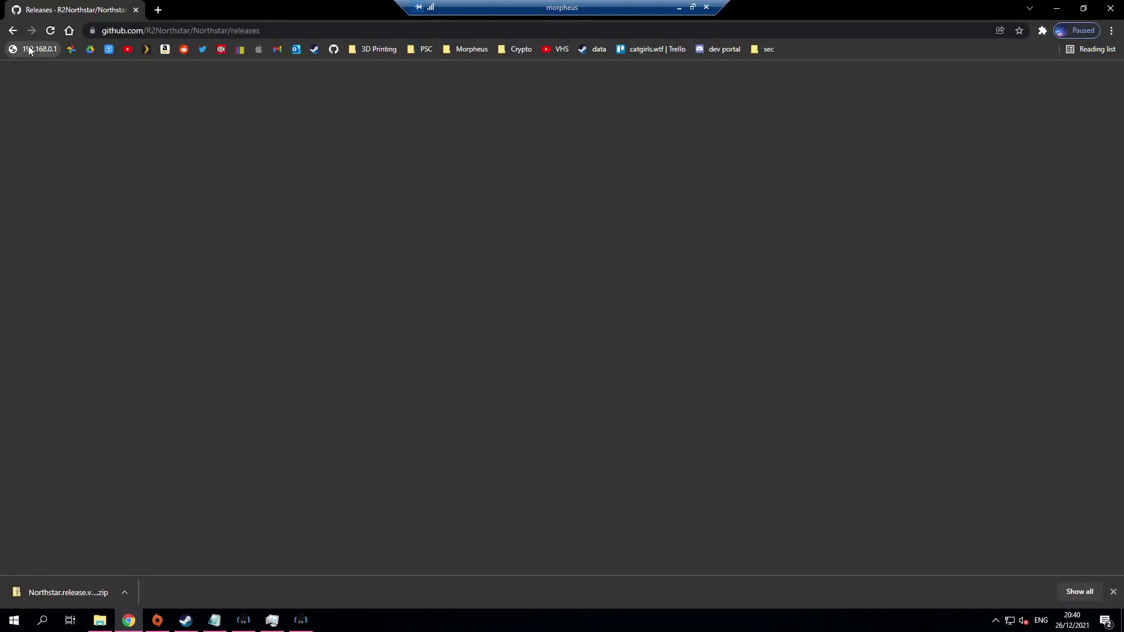
Step: Open the 192.168.0.1 router page and sign in with the saved password
left_click(30, 51)
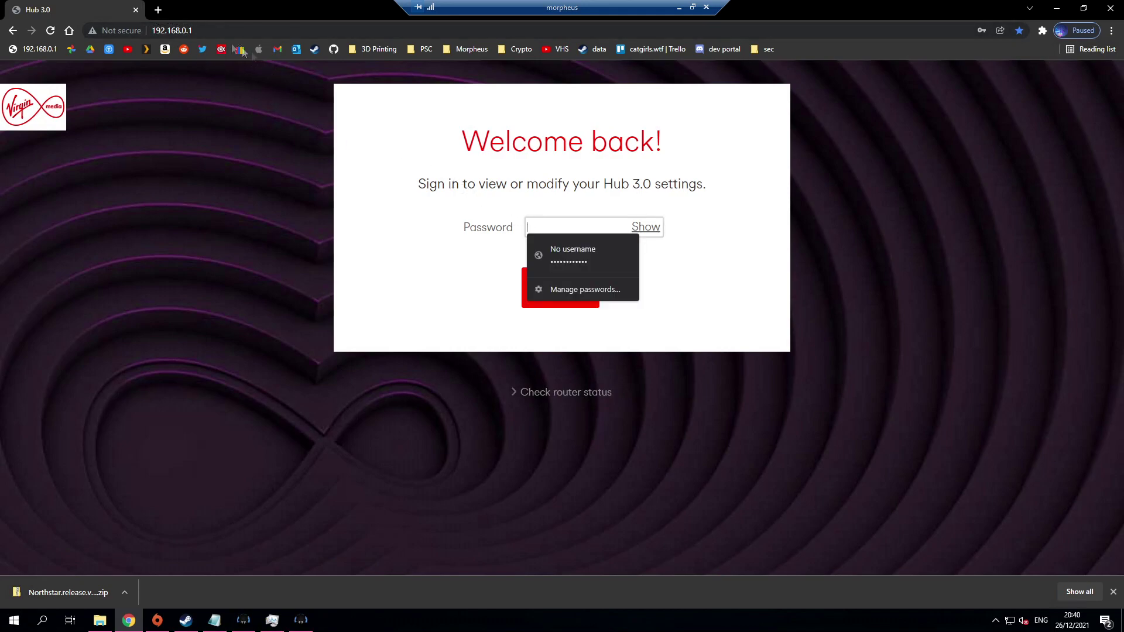
left_click(530, 255)
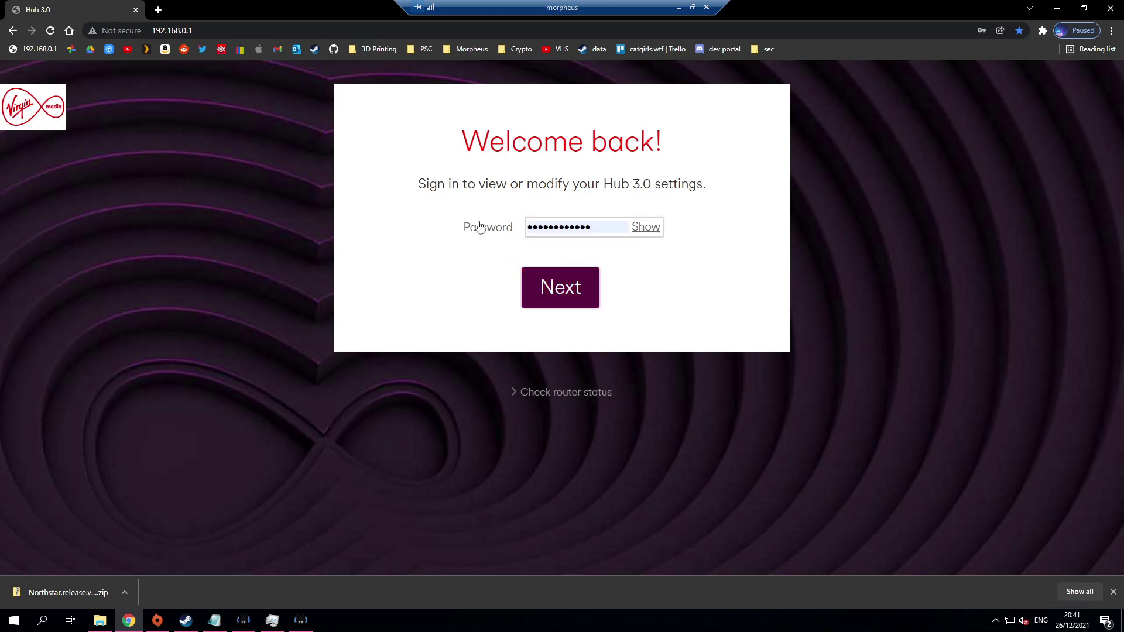
key("Return")
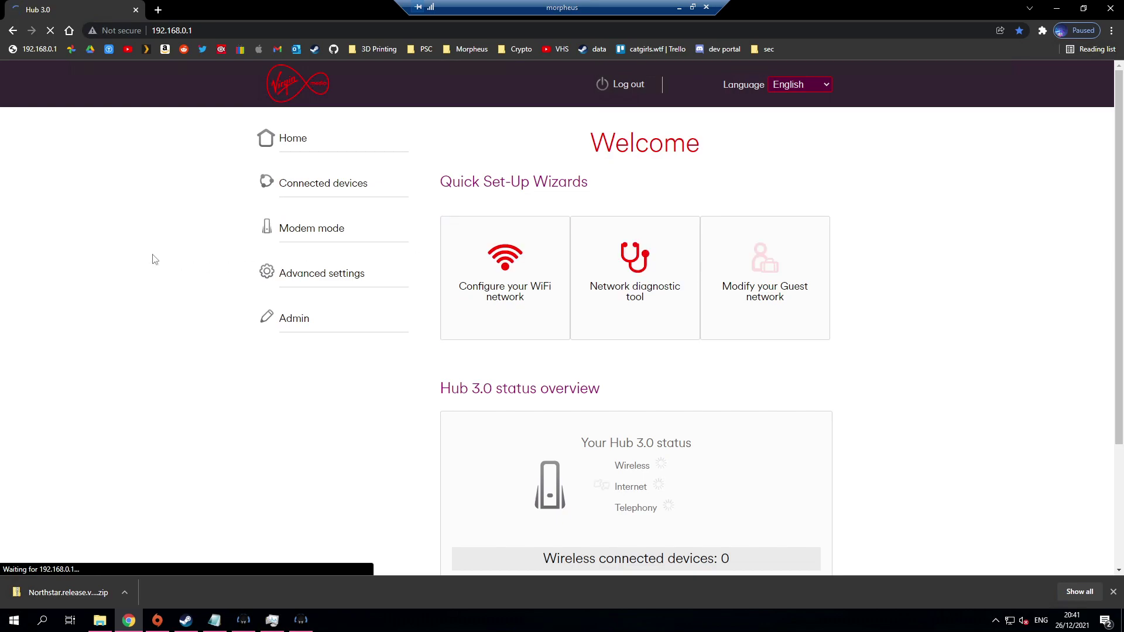
Step: Go to Advanced settings > Security > Port forwarding and create a new rule
left_click(319, 276)
left_click(296, 351)
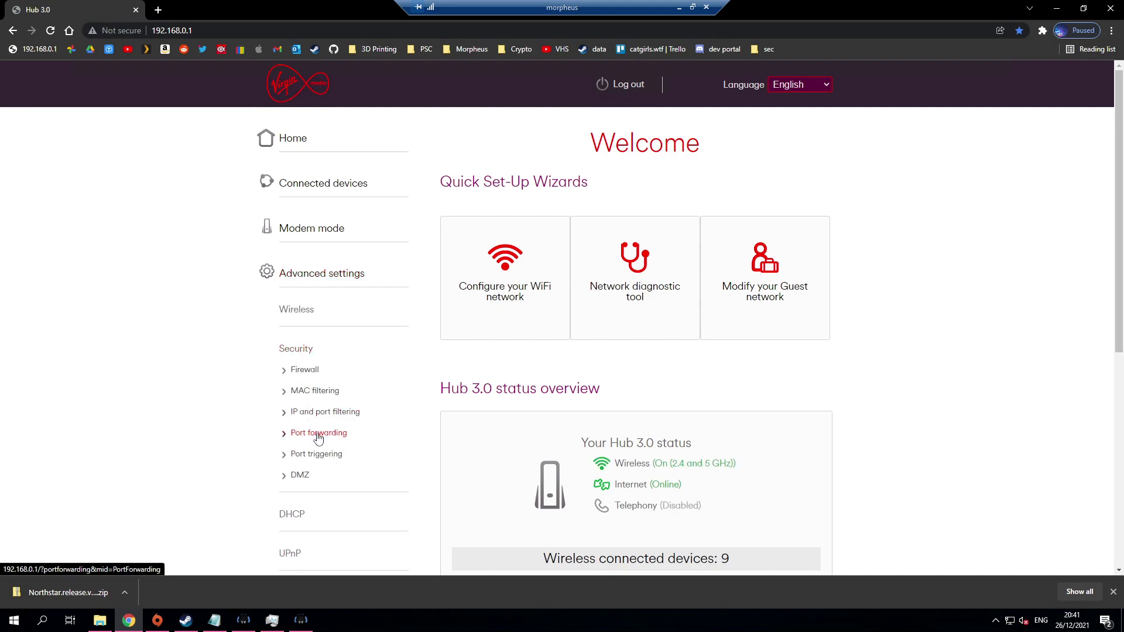
left_click(317, 433)
left_click(652, 236)
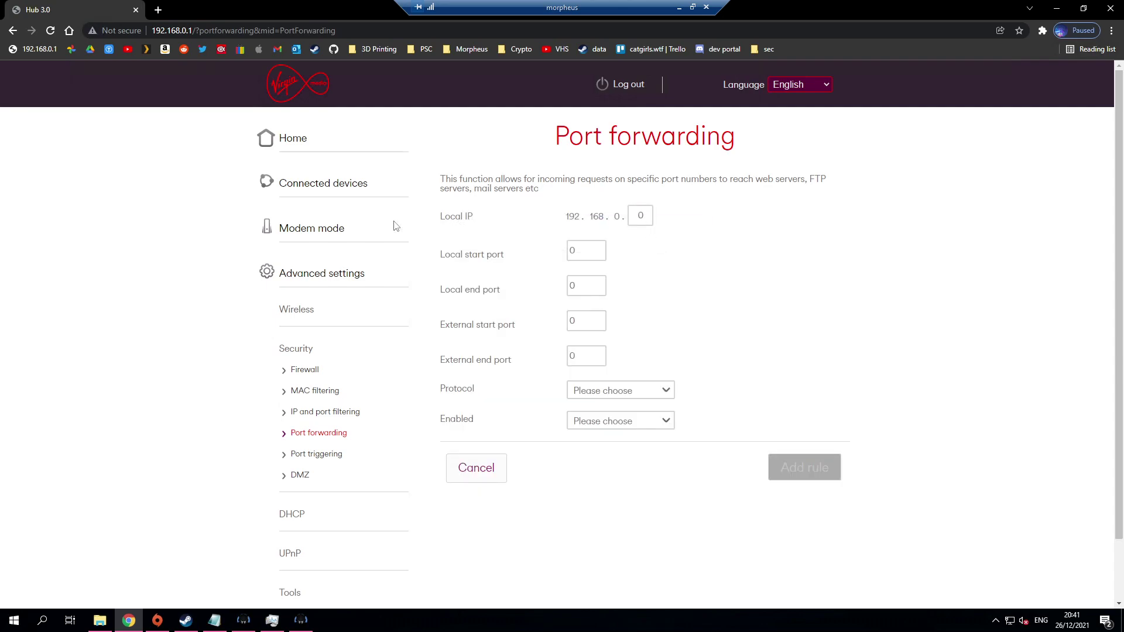
Step: Run ipconfig in an administrator Command Prompt, read IPv4 192.168.0.19, then close it
key("super+r")
key("Return")
type("ipconfig")
key("Return")
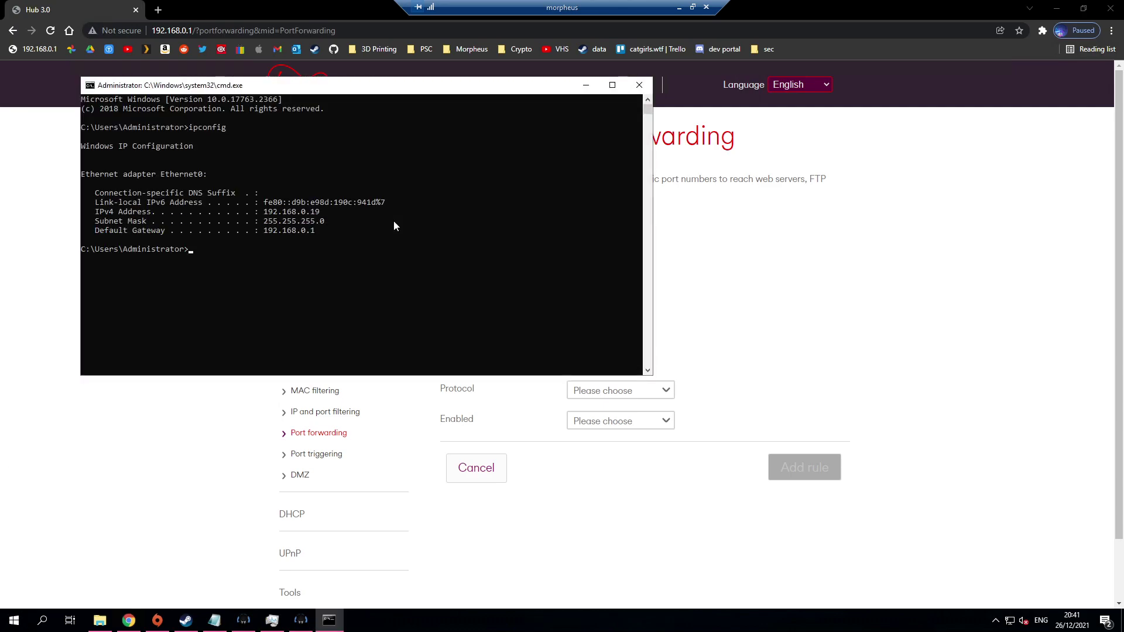
left_click_drag(264, 213, 320, 218)
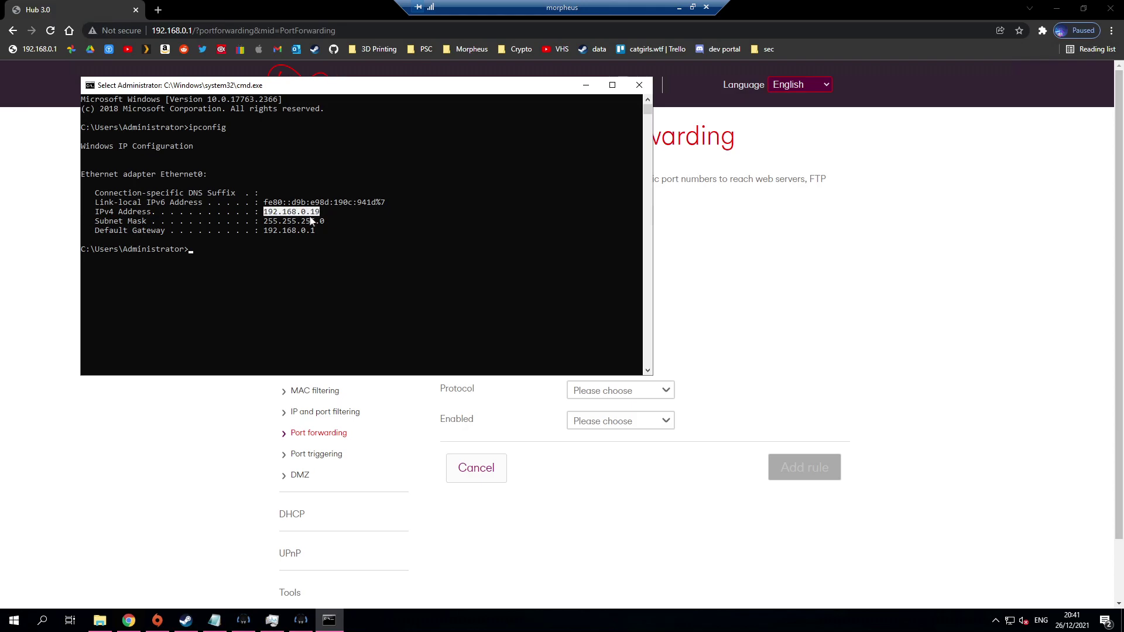
left_click(639, 85)
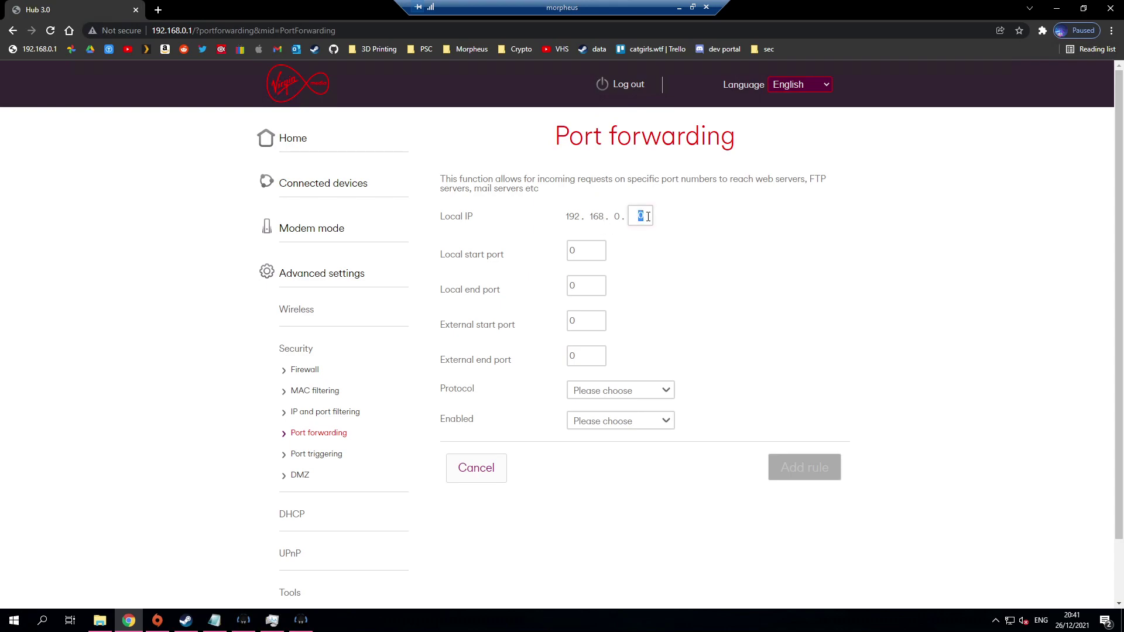
Step: Enter local and external port range 8081–8085 for 192.168.0.19
key("Tab")
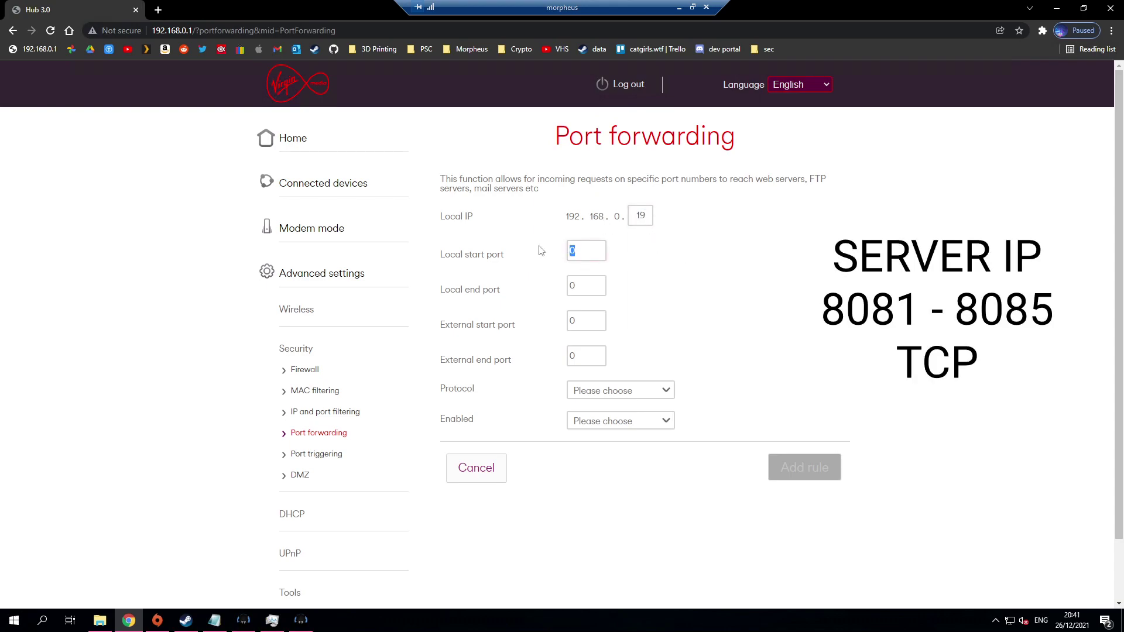
type("8081")
double_click(559, 286)
type("8085")
left_click(590, 248)
left_click(586, 285)
left_click_drag(566, 216, 636, 215)
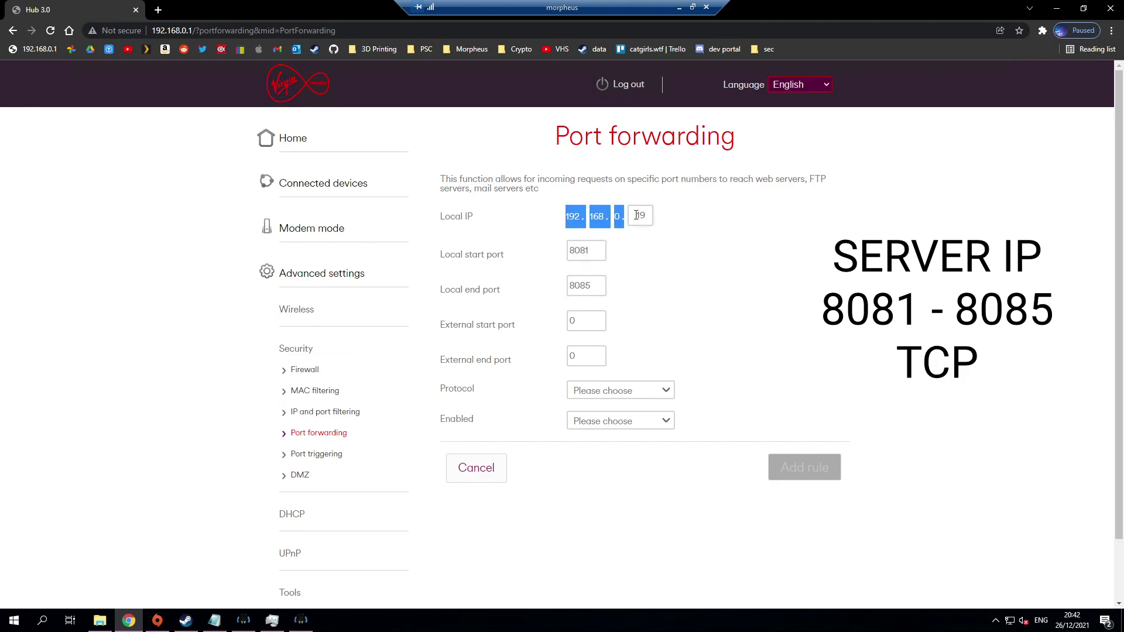
left_click(654, 246)
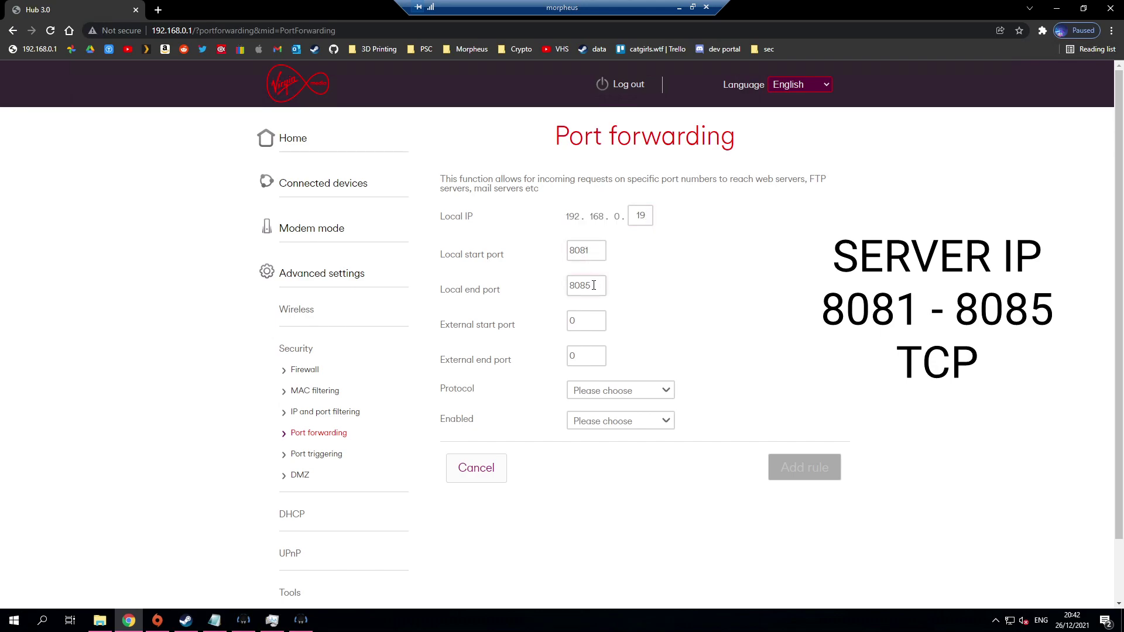
left_click(594, 317)
key("BackSpace")
type("8081")
left_click_drag(597, 352, 550, 362)
Step: Set the protocol to TCP, enable the rule, and add it
left_click(612, 390)
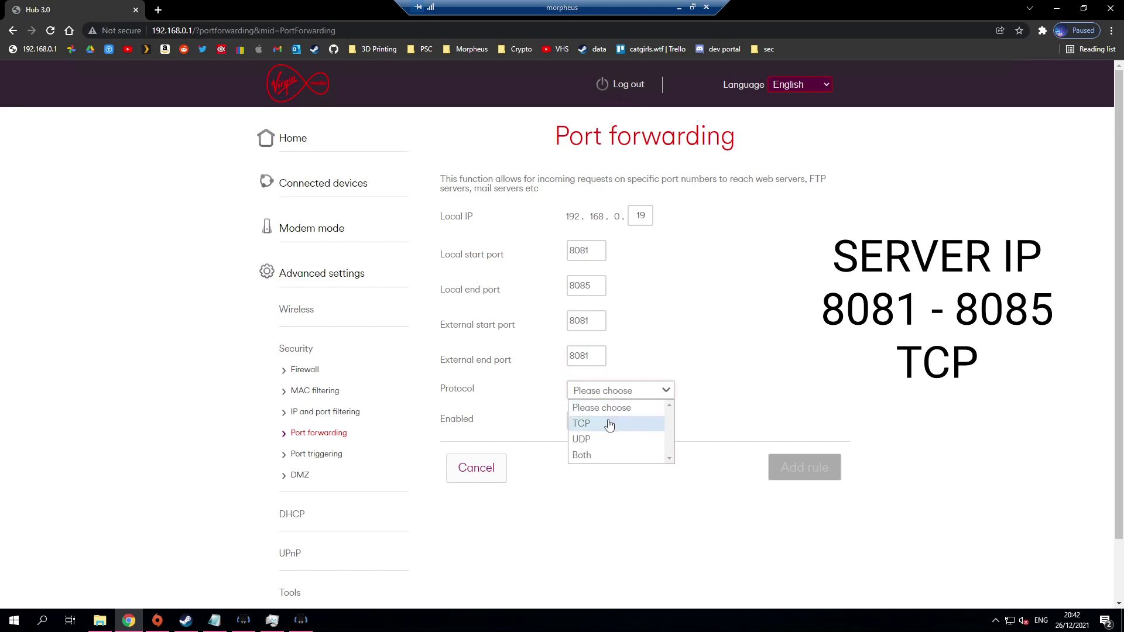
left_click(609, 425)
left_click(586, 421)
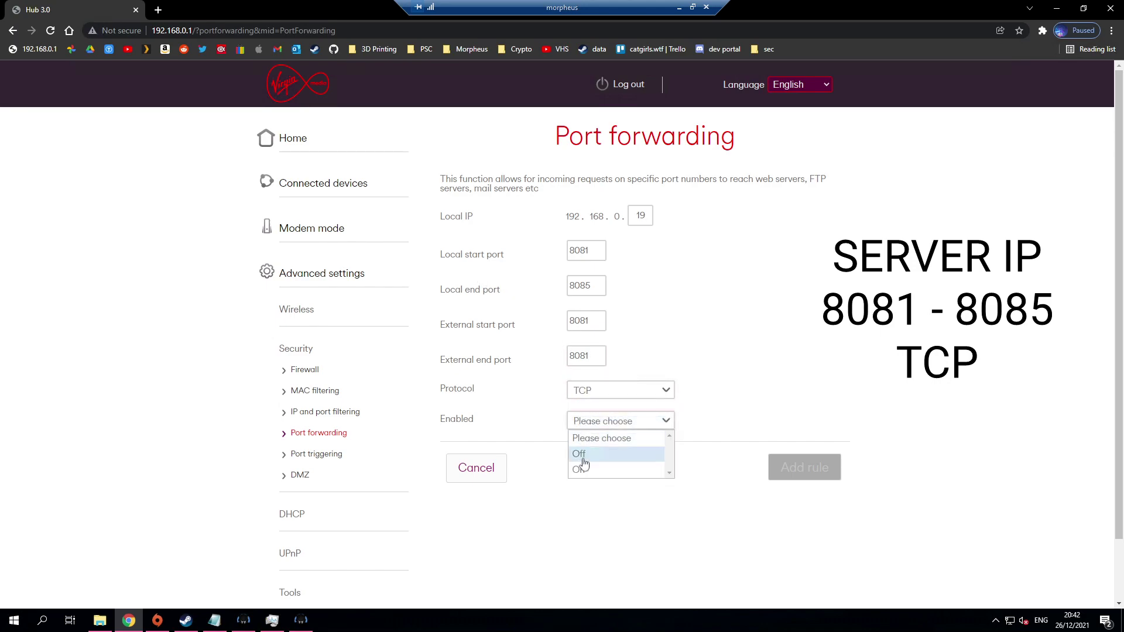
left_click(582, 452)
left_click(788, 478)
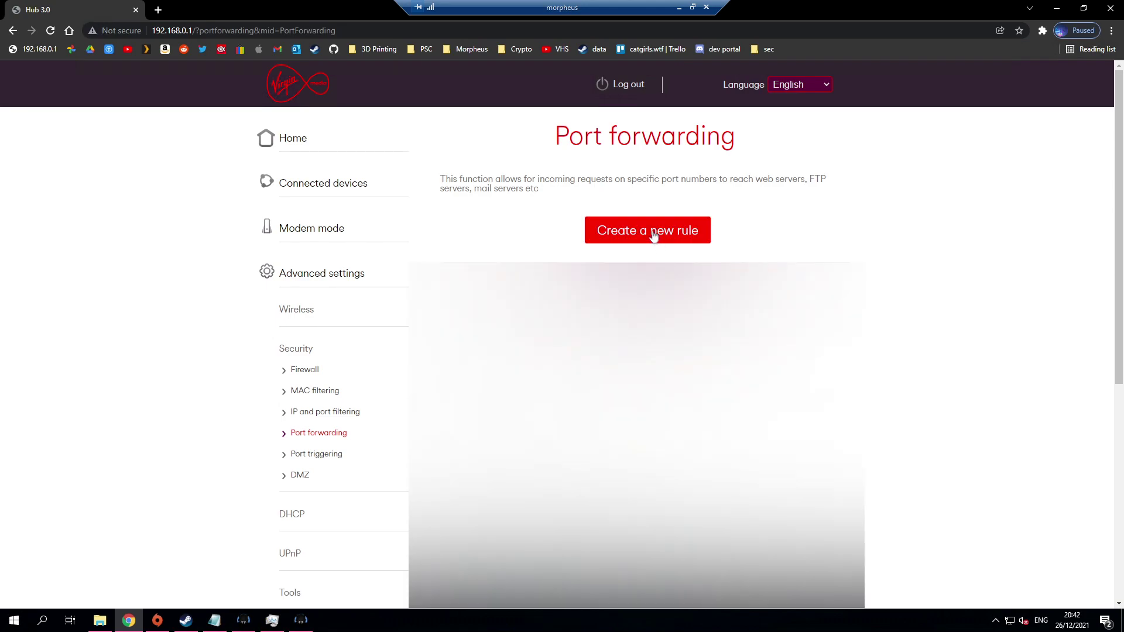
left_click(647, 231)
Step: Point the new rule at 192.168.0.19, choose UDP, and set it enabled
left_click_drag(648, 216, 636, 215)
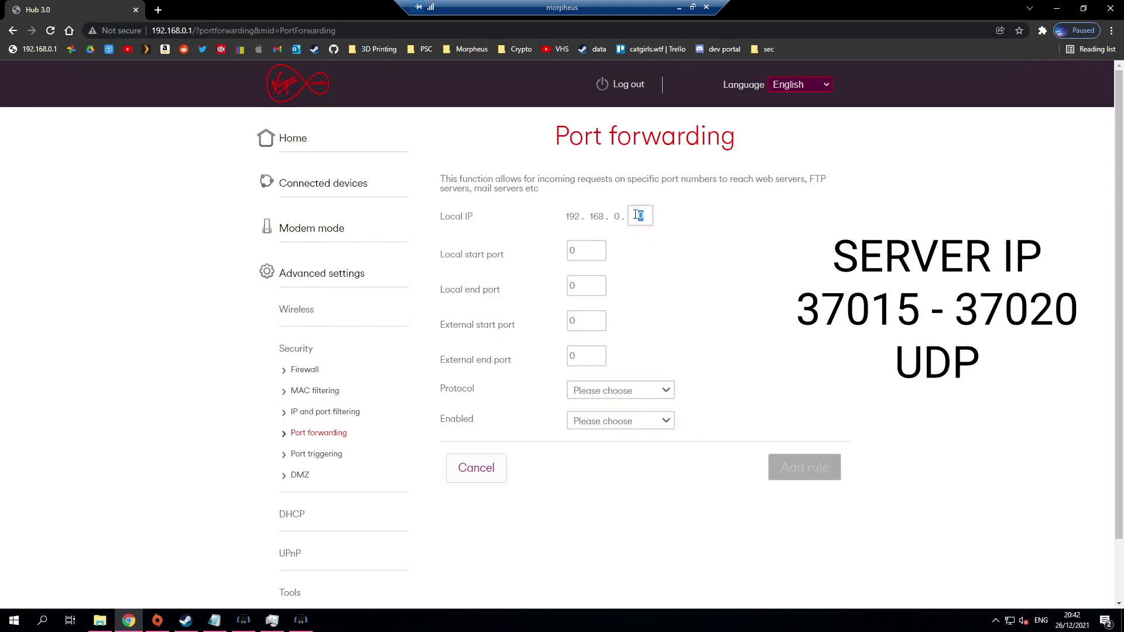
type("19")
key("Tab")
key("Tab")
left_click(589, 390)
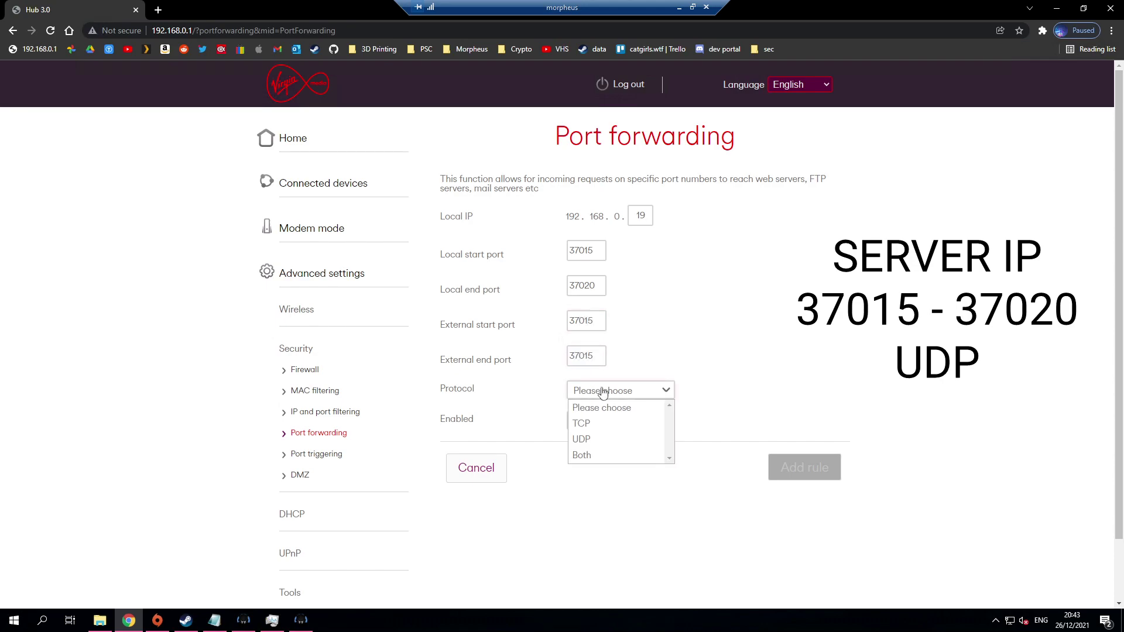
left_click(594, 440)
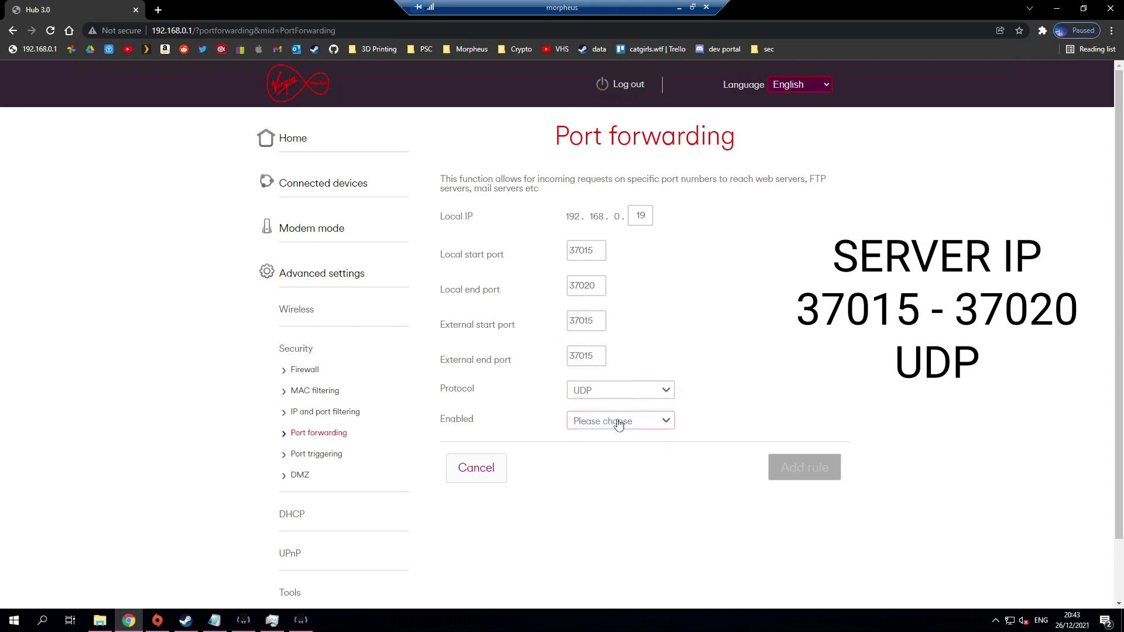
left_click(614, 421)
left_click(592, 470)
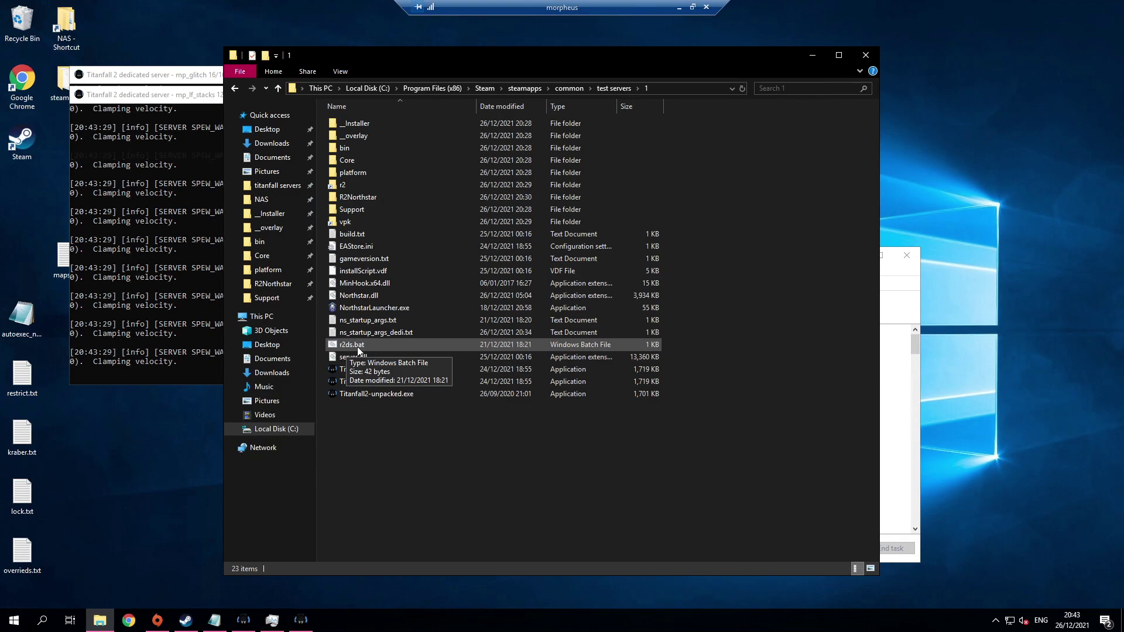
Step: Search 'allow' to reach Allow an app through Windows Firewall
key("super")
type("allow")
key("Return")
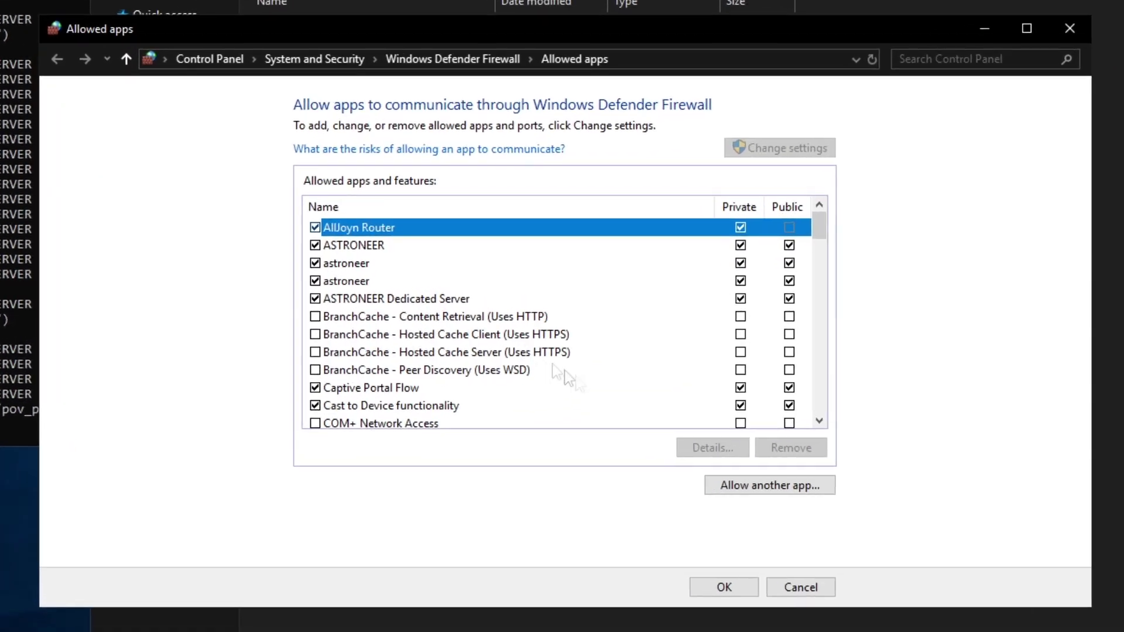
key("Tab")
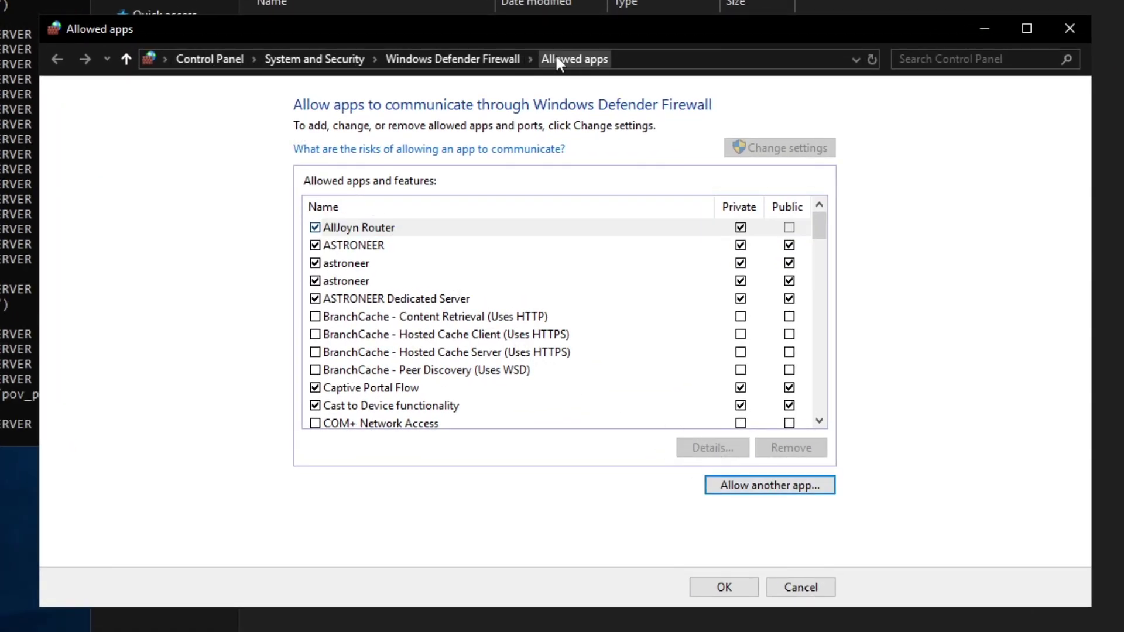
Step: Add Titanfall2-unpacked.exe from the test server folder as an allowed app and save
left_click(780, 485)
left_click(706, 413)
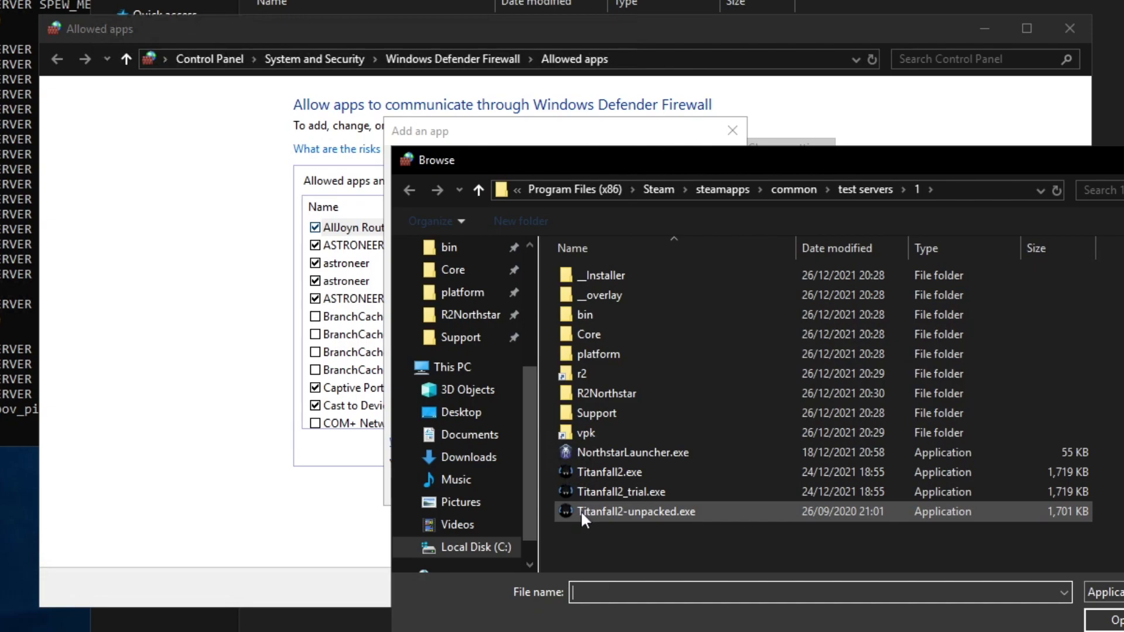
double_click(656, 511)
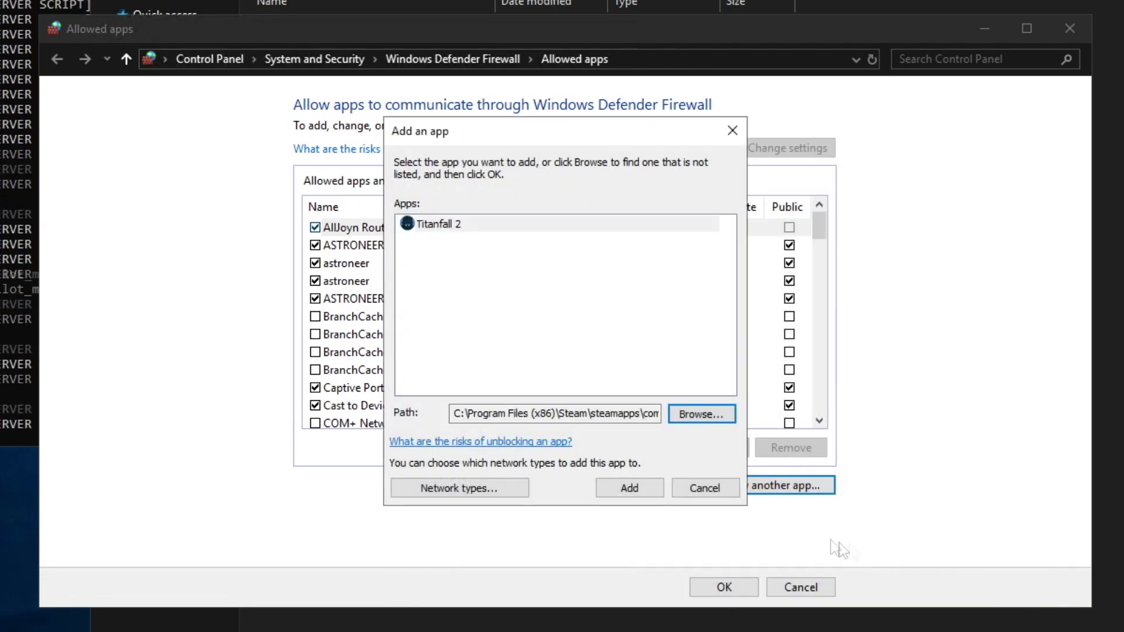
left_click(629, 488)
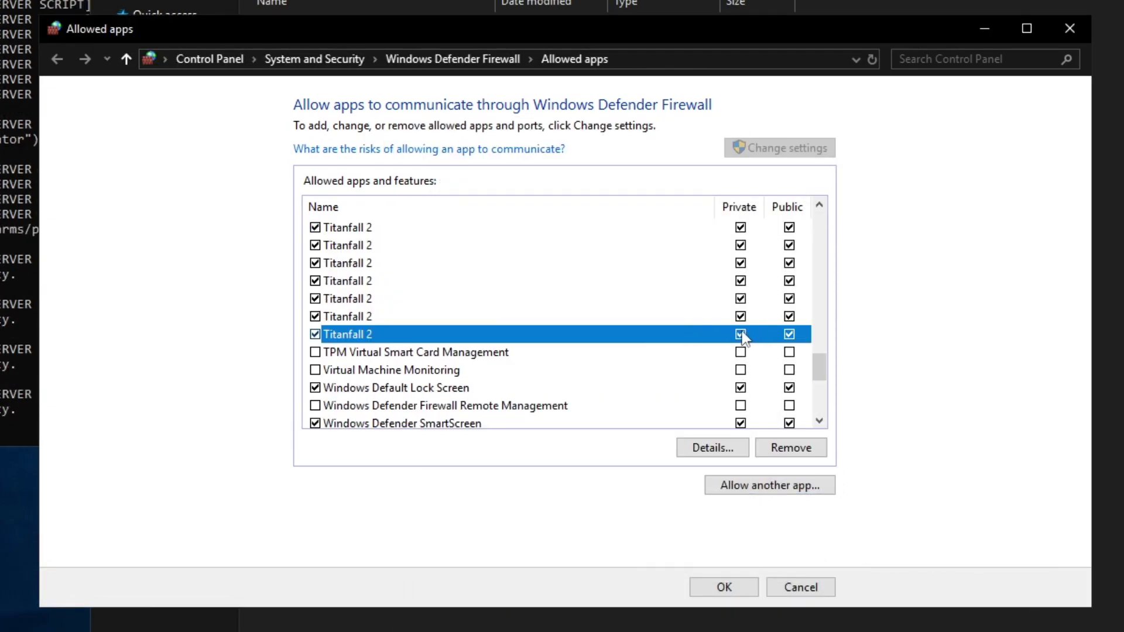
left_click(737, 590)
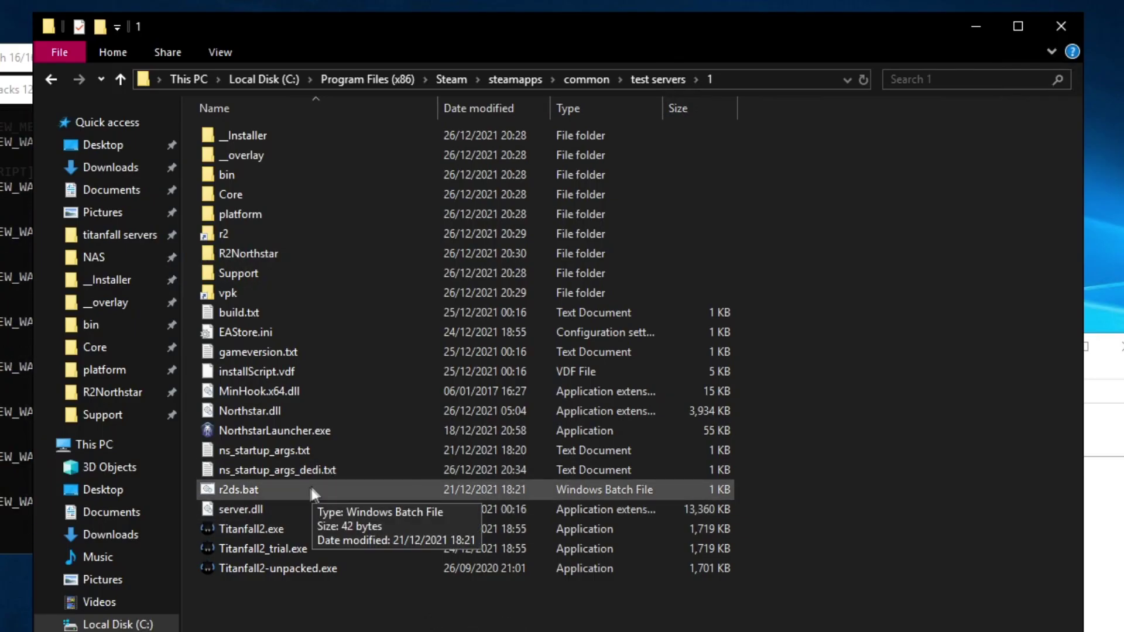
Step: Launch the dedicated server with r2ds.bat and bring its mp_lobby console fully on screen
double_click(227, 493)
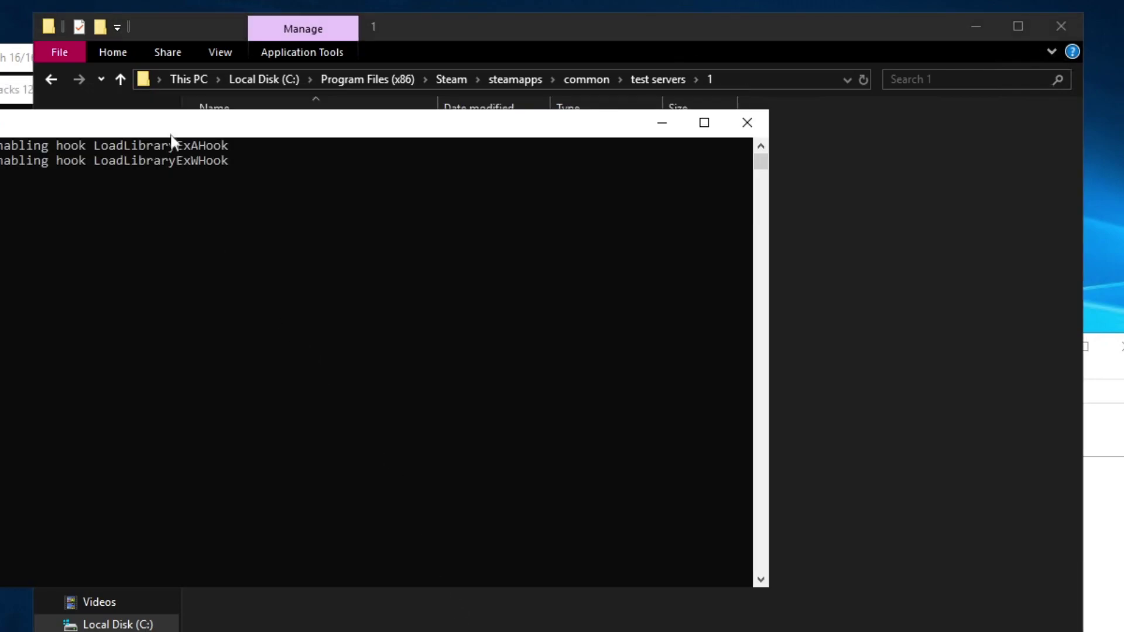
left_click_drag(172, 136, 454, 133)
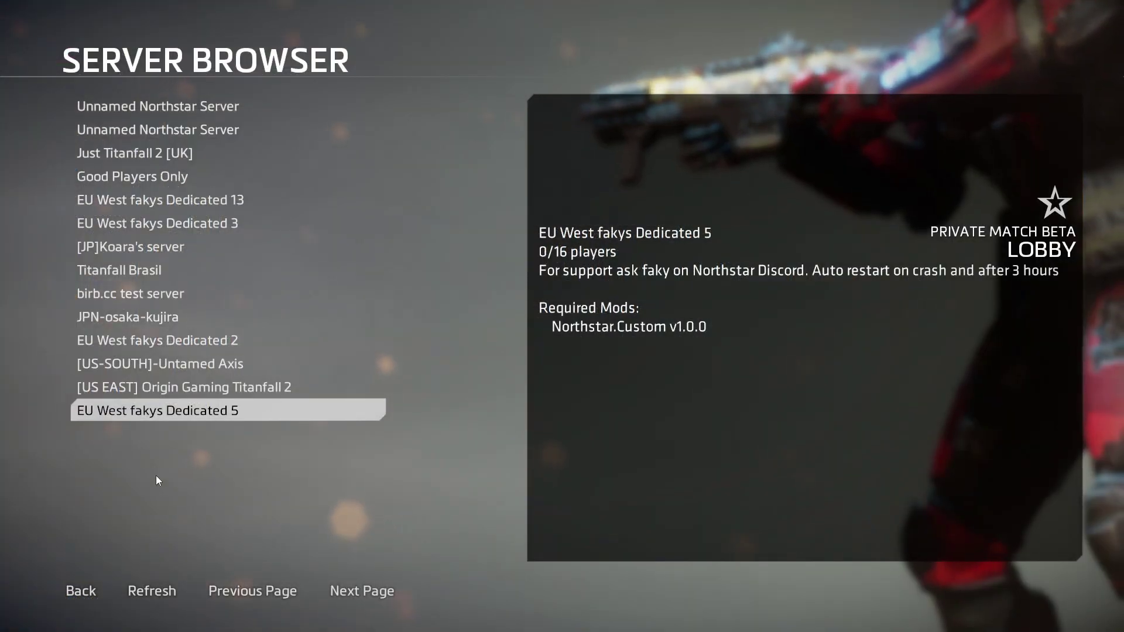
Step: Join the birb.cc test server, confirm Colony and Pilots vs. Pilots in the lobby, and start the match
left_click(135, 295)
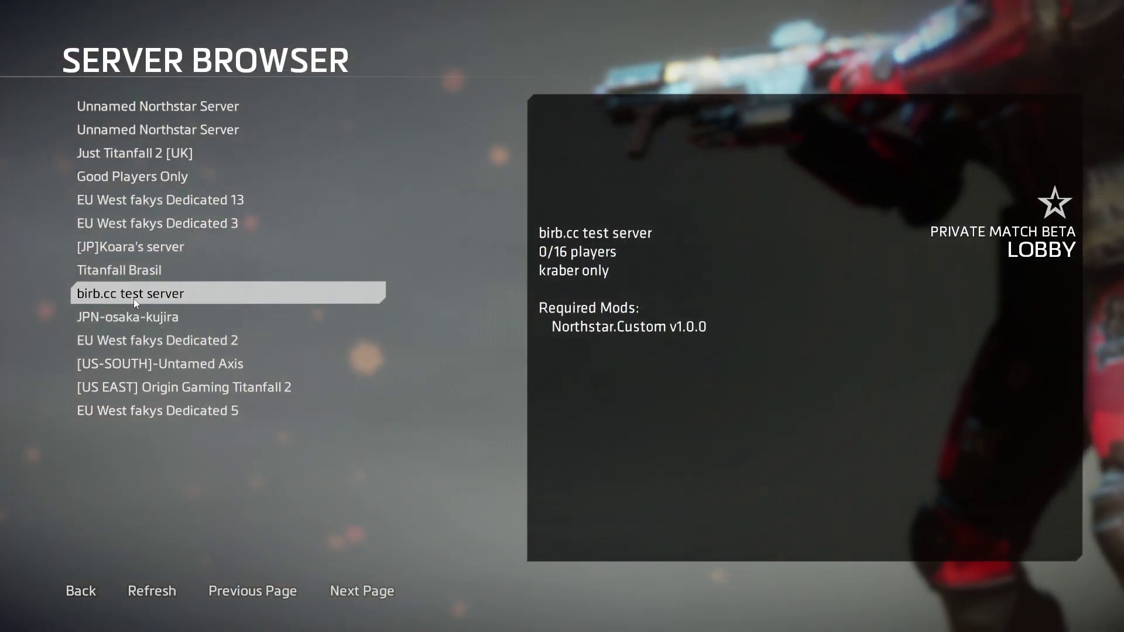
left_click(134, 296)
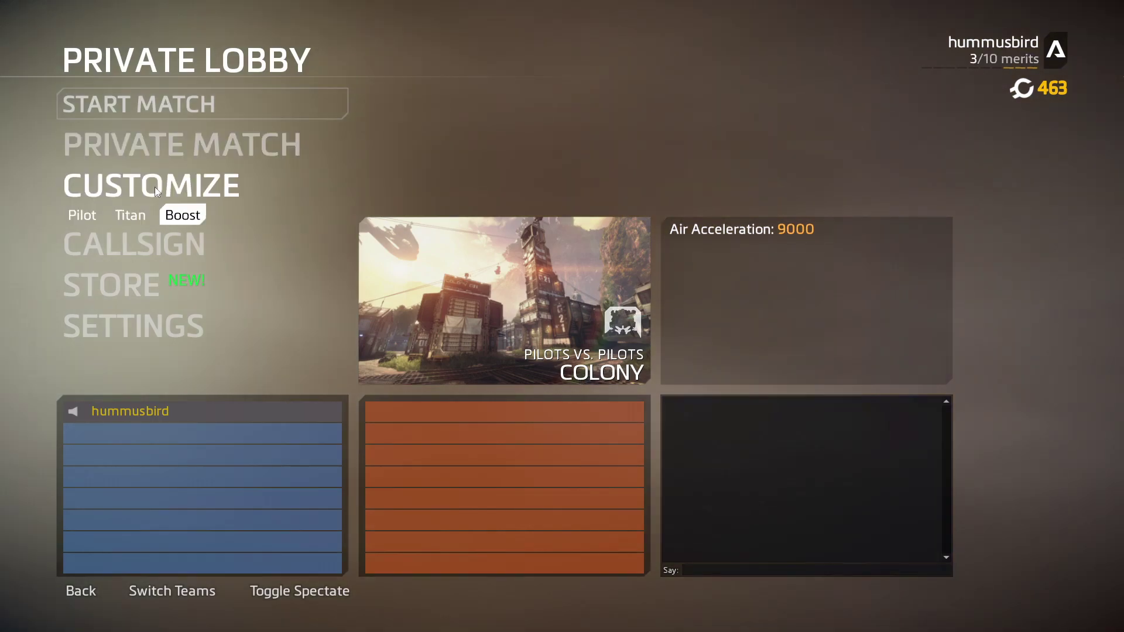
left_click(142, 153)
key("Escape")
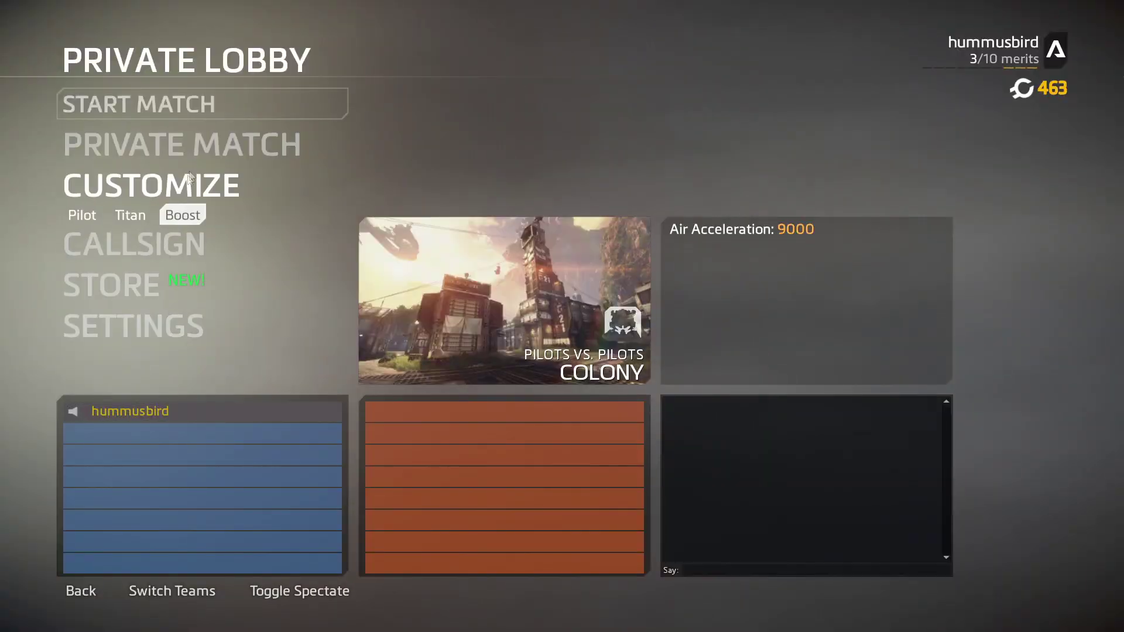
left_click(83, 174)
key("Escape")
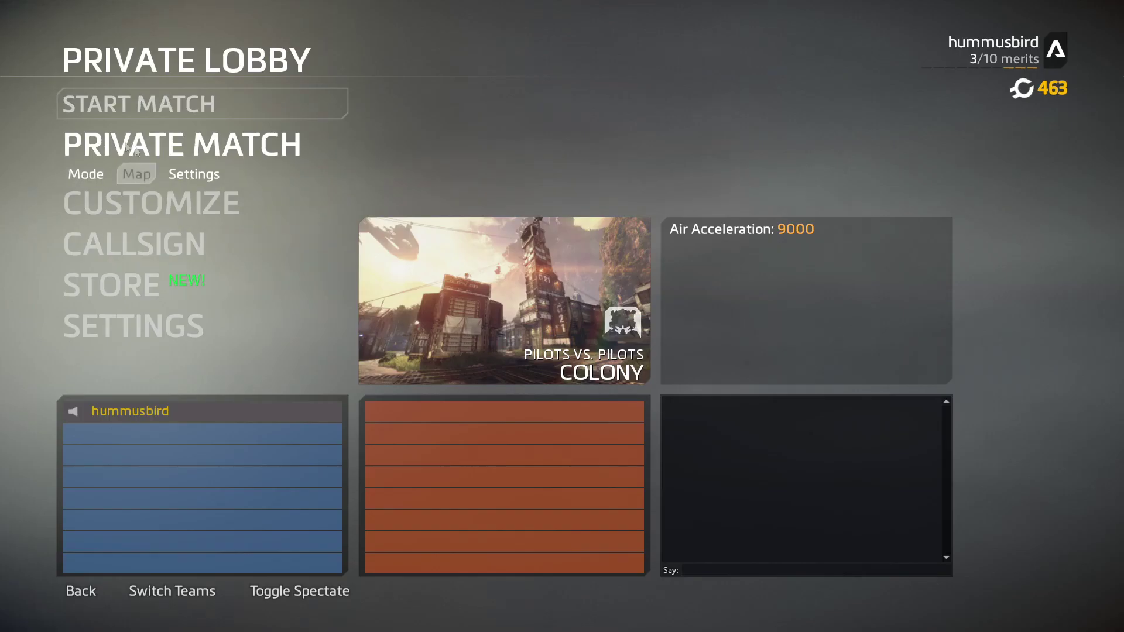
left_click(153, 105)
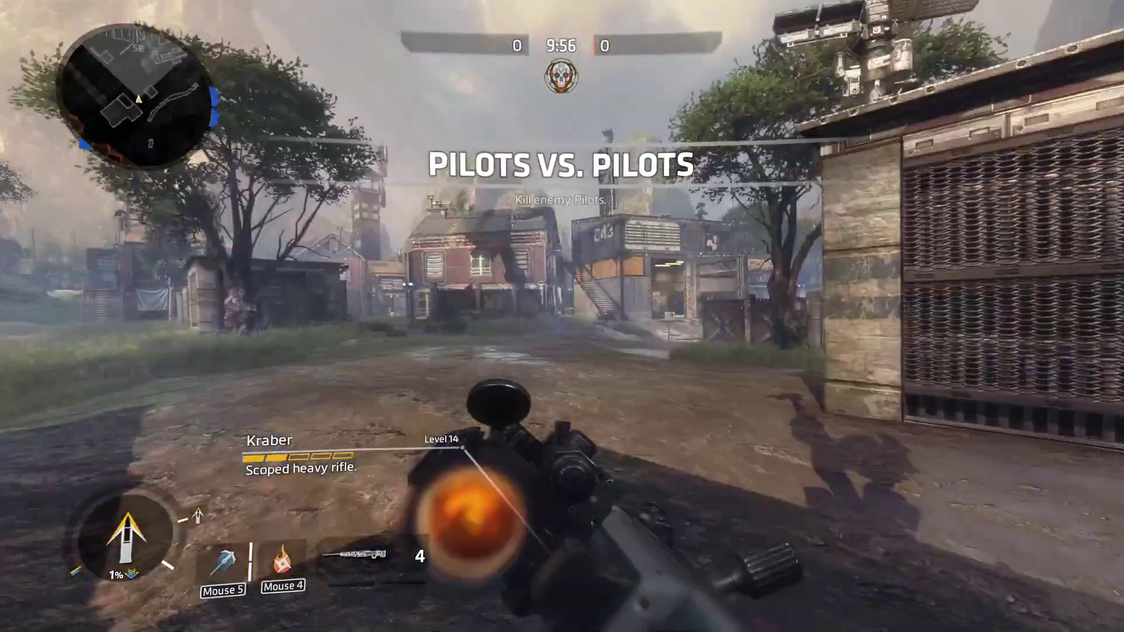
Step: Run forward down the Colony street holding the Kraber
key("w")
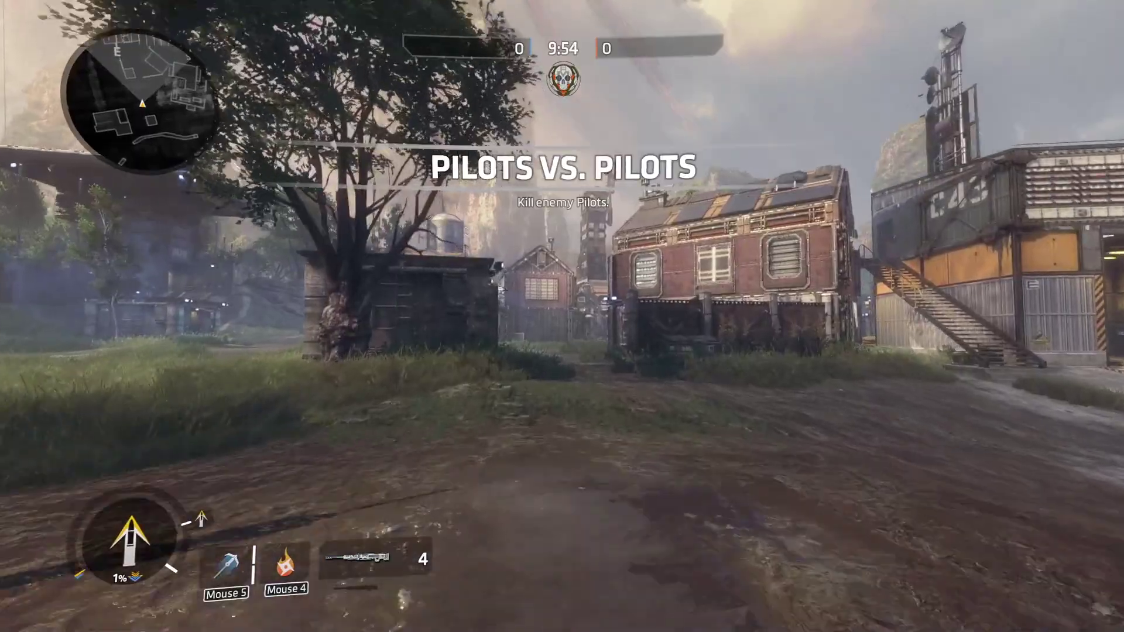